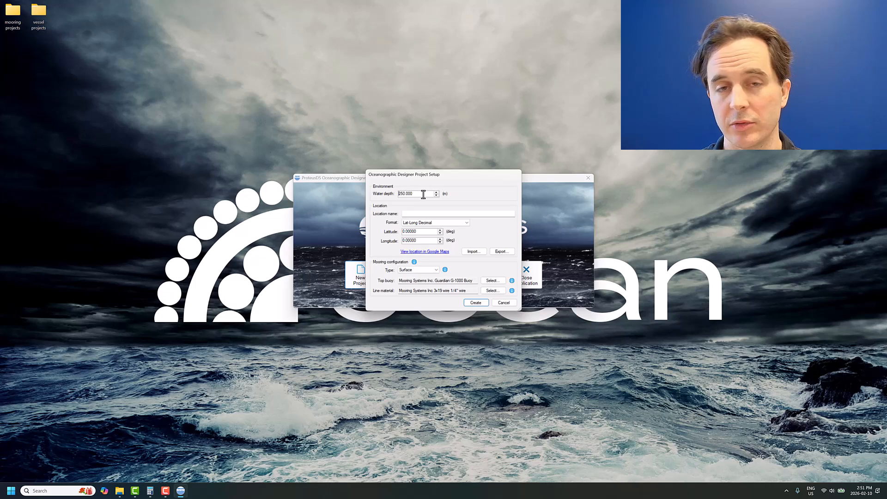
- Create the surface mooring project with a water depth of 30 m and reposition the design window
left_click_drag(423, 194, 392, 198)
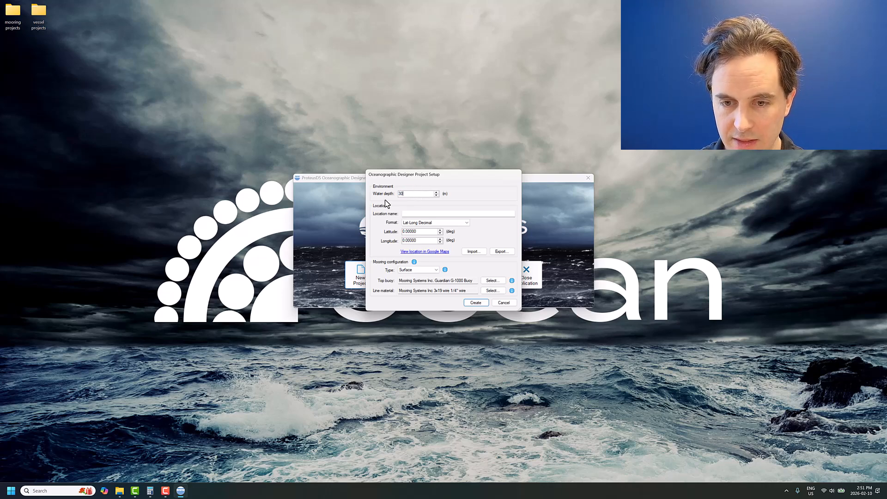
left_click(479, 303)
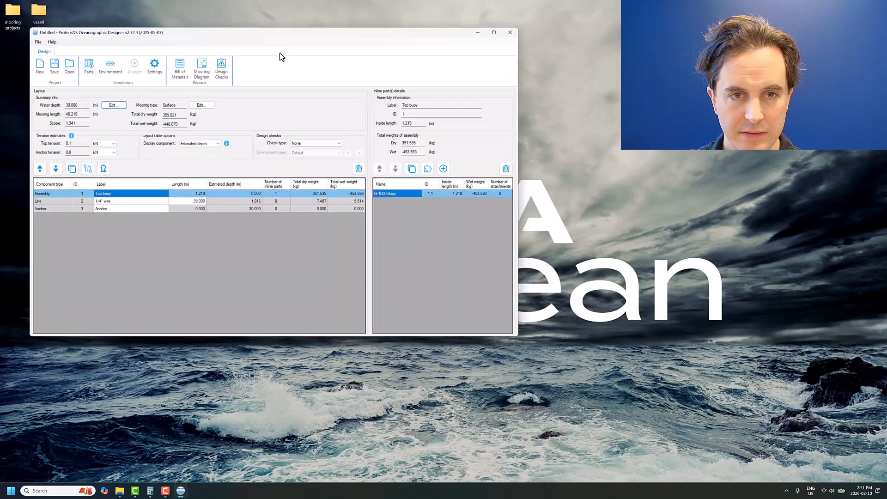
left_click_drag(296, 35, 353, 142)
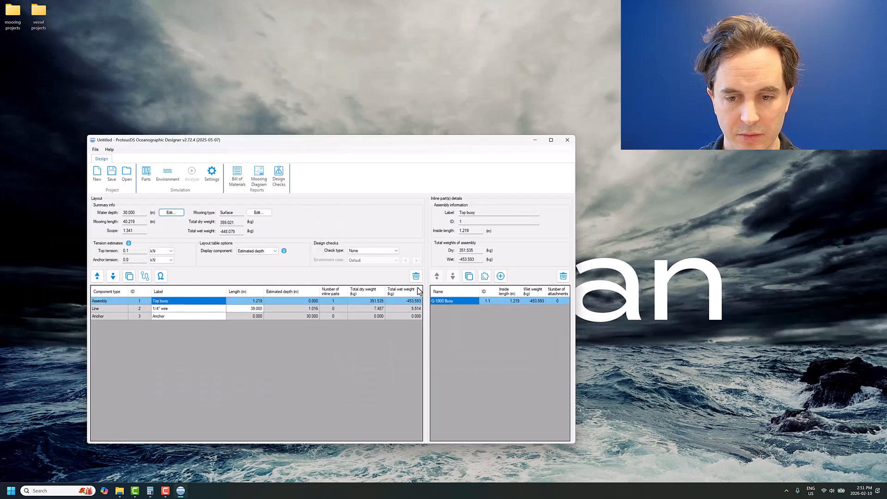
- Replace the top buoy assembly's G-1000 Buoy with the Mobilis SA DB 8000 surface buoy from the official parts library
left_click(563, 276)
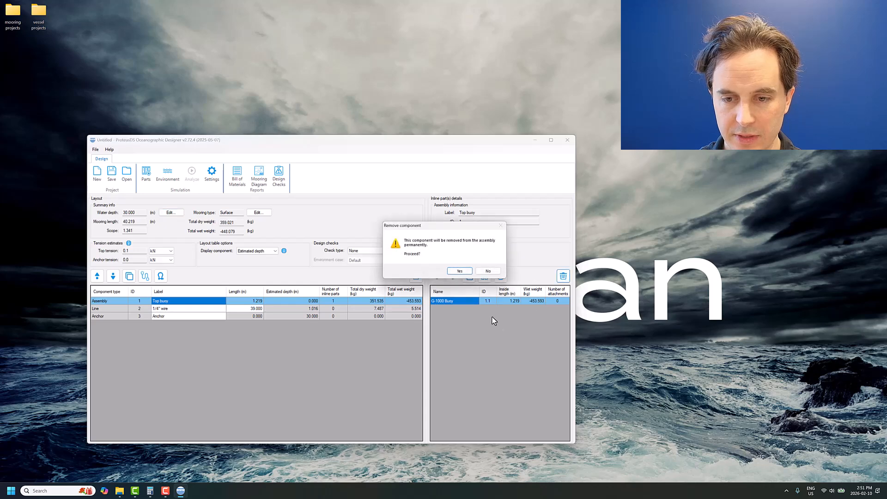
left_click(459, 271)
left_click(499, 277)
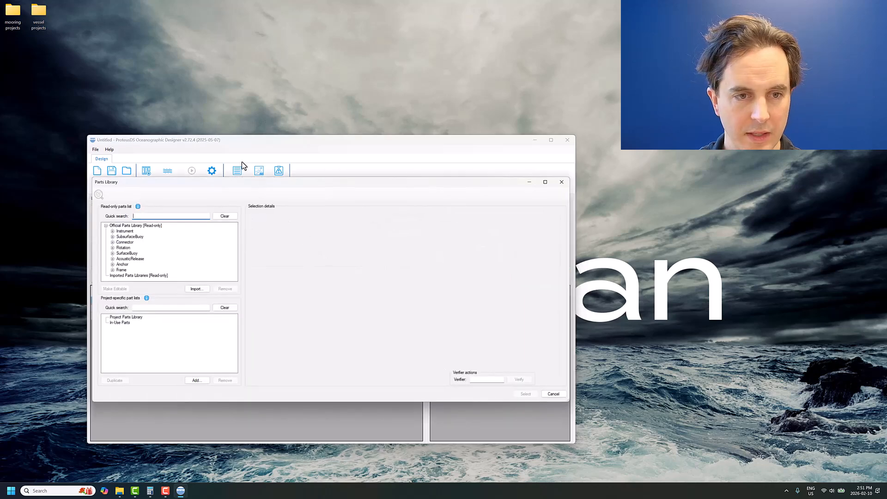
left_click(113, 253)
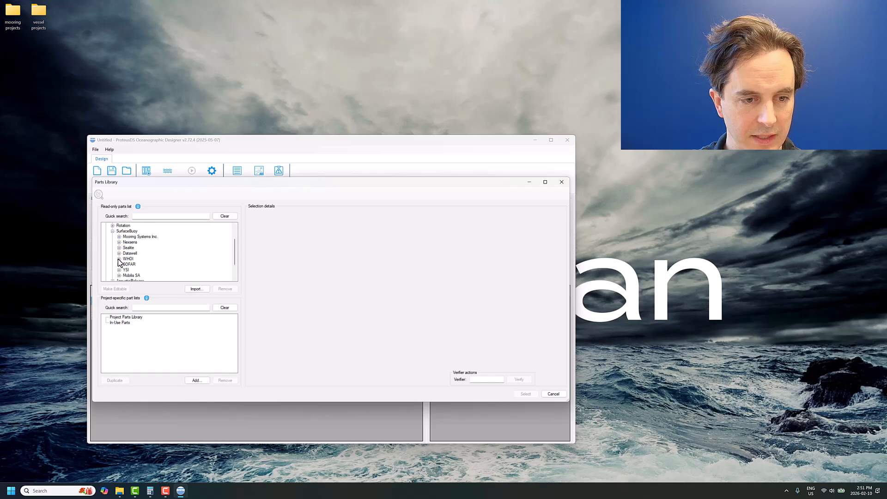
left_click(126, 276)
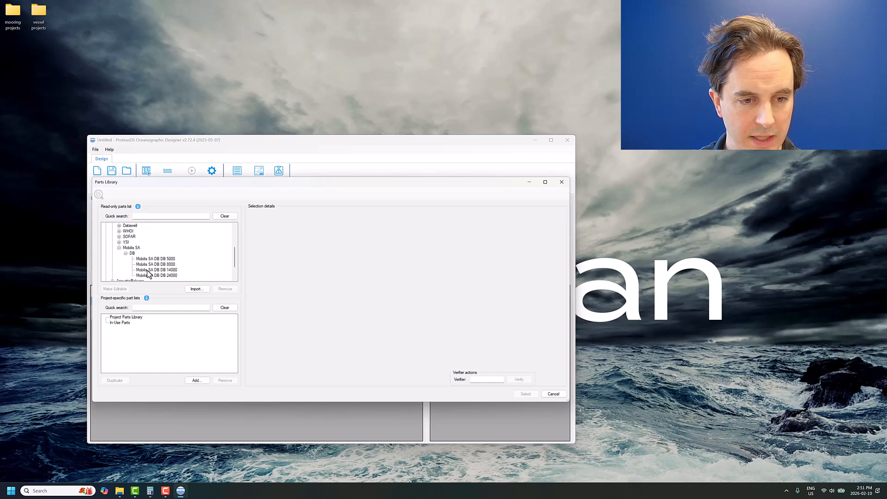
left_click(159, 264)
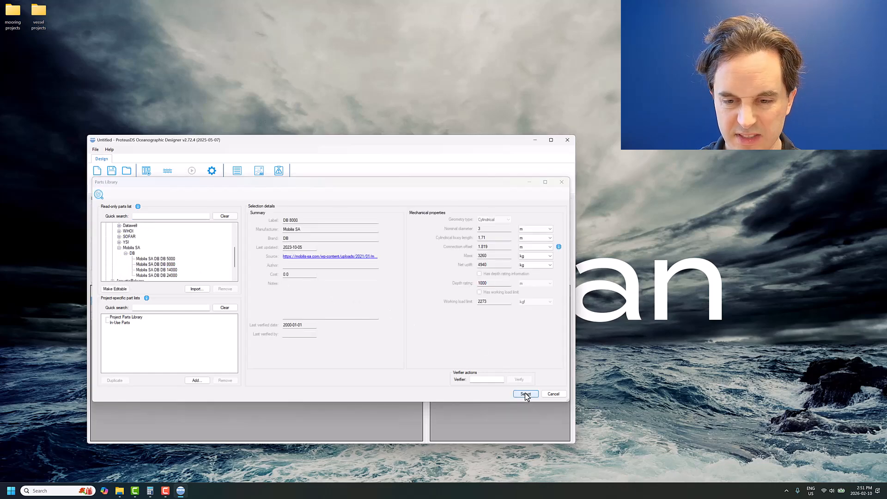
left_click(525, 393)
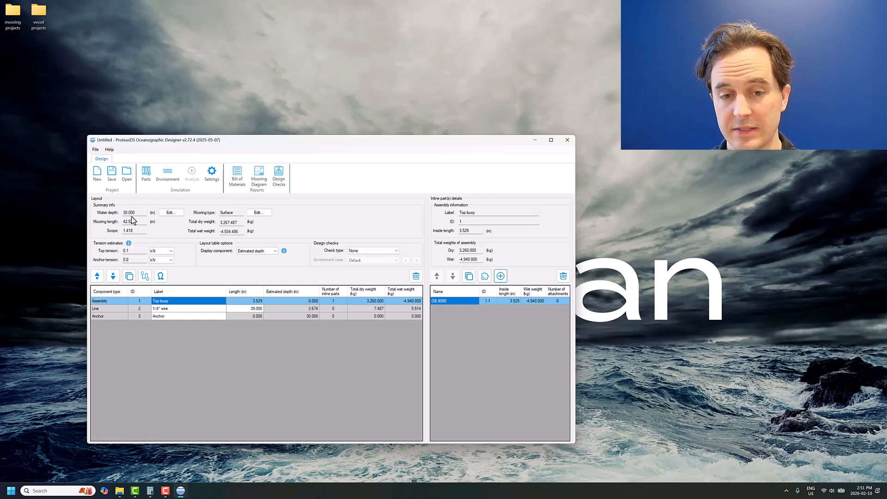
- Examine the details of the 1/4" wire line and the top buoy assembly, and minimize the mooring design window
left_click(189, 309)
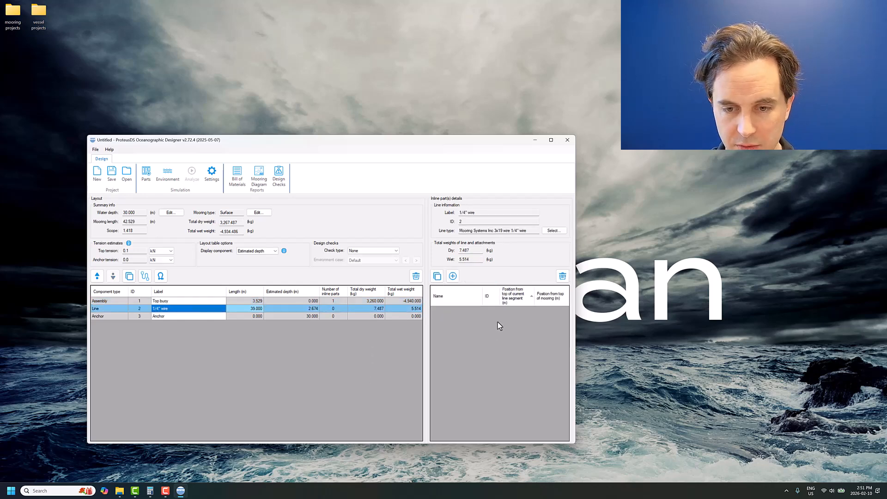
left_click(193, 302)
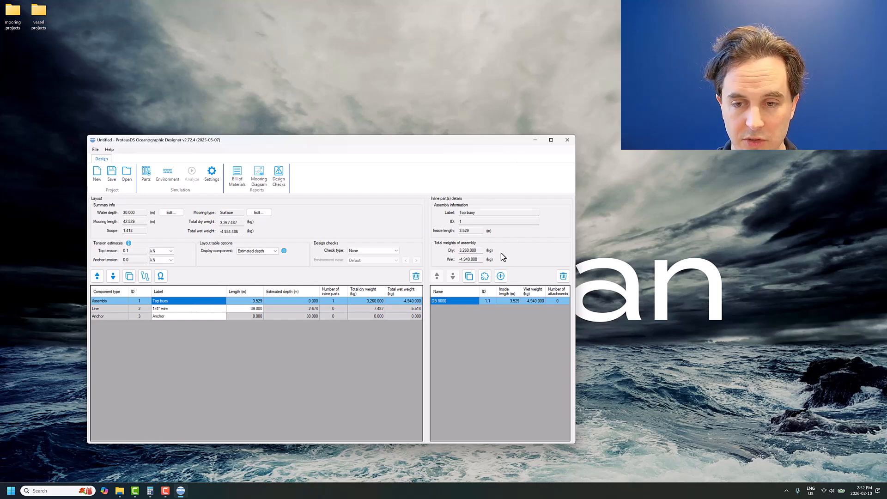
left_click(535, 139)
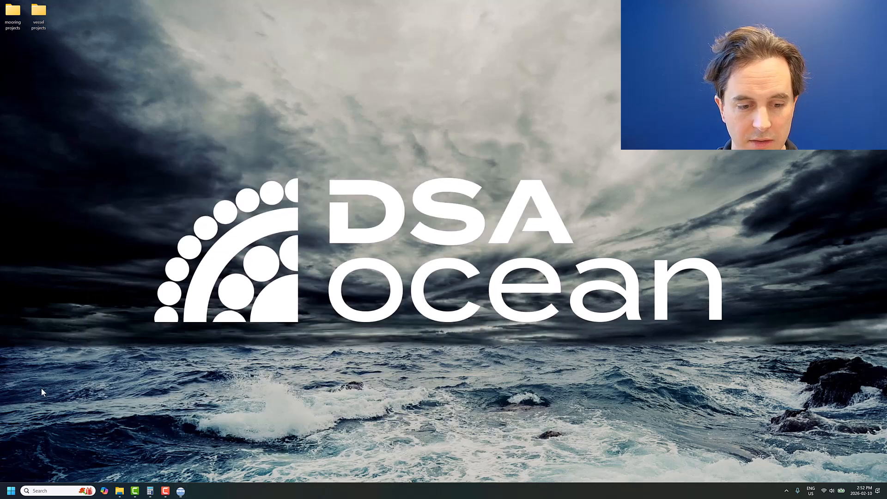
- Switch to the ProteusDS Simulation Toolbox and reposition its window on the desktop
left_click(11, 490)
left_click(33, 234)
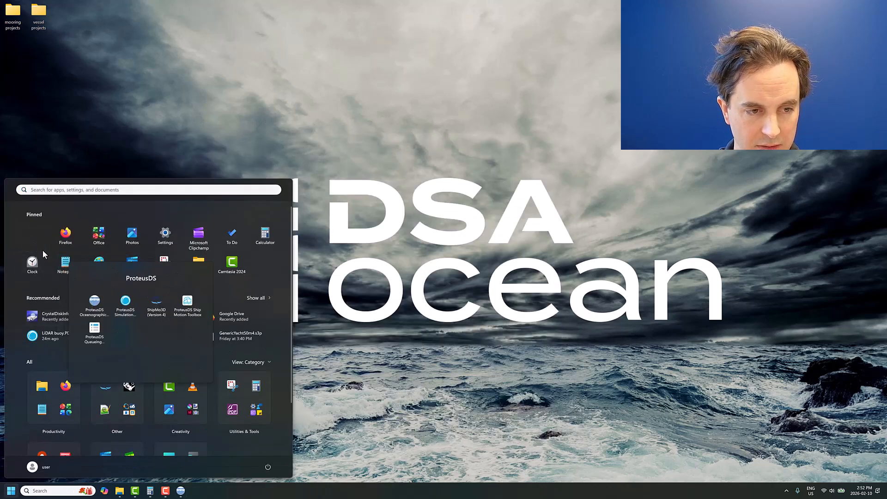
left_click(159, 311)
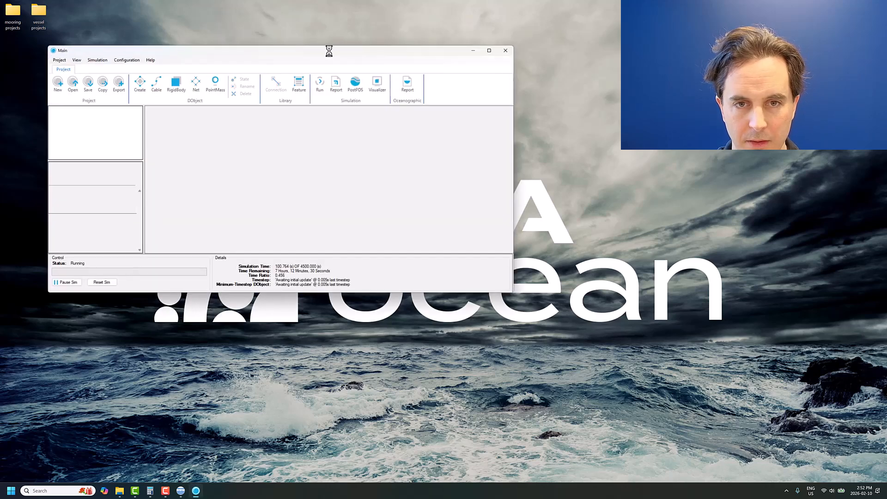
left_click_drag(337, 54, 353, 128)
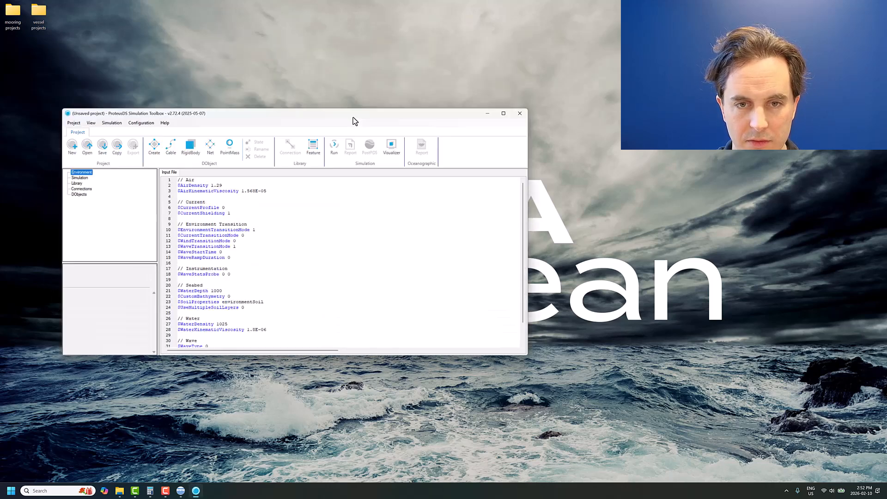
- Open and enlarge the Visualizer beside the project window, and accept its display settings
left_click(394, 162)
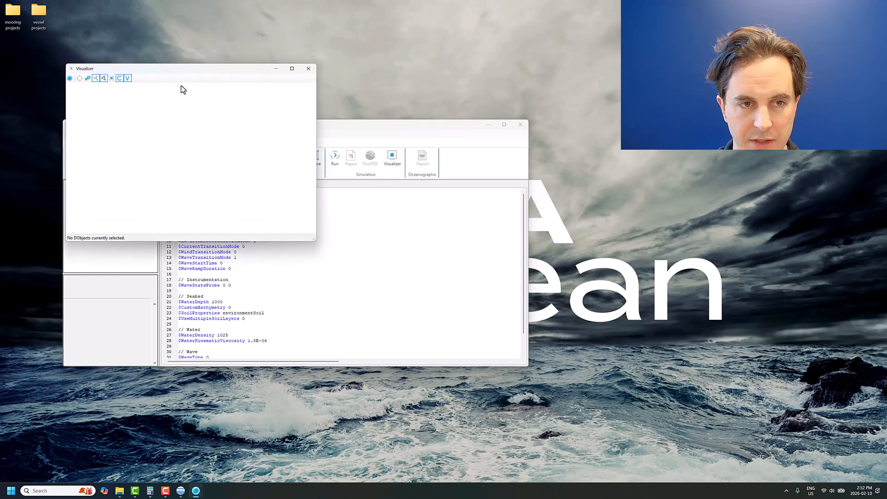
left_click_drag(314, 240, 331, 272)
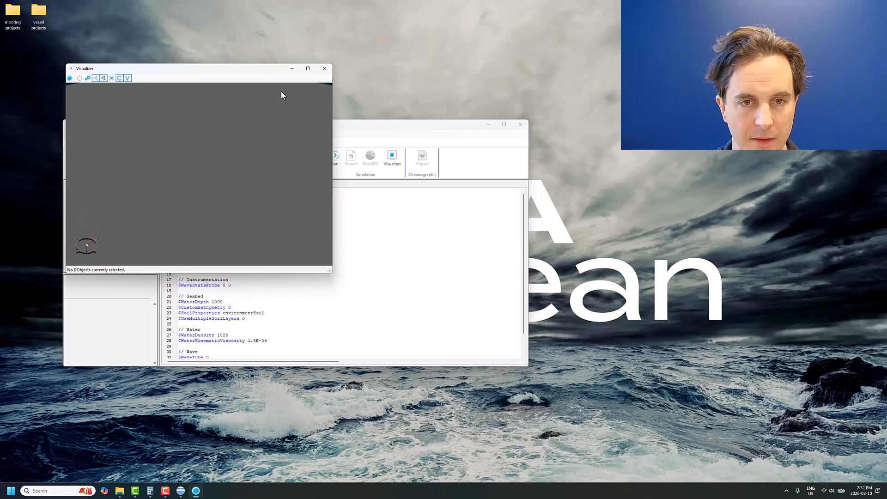
left_click_drag(284, 70, 623, 144)
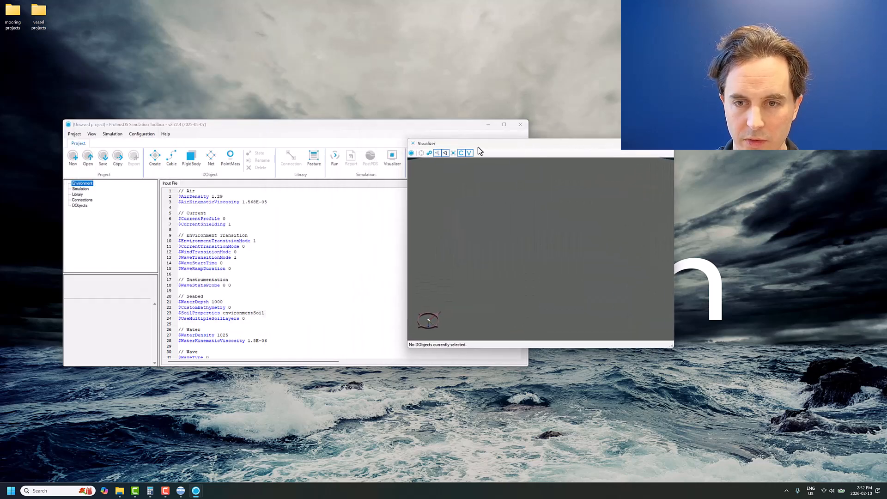
left_click(429, 154)
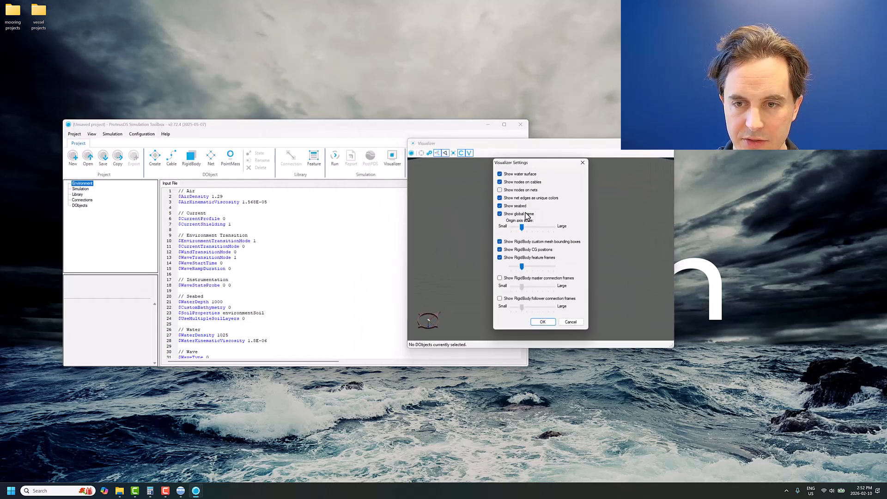
left_click(546, 323)
left_click_drag(568, 144, 681, 193)
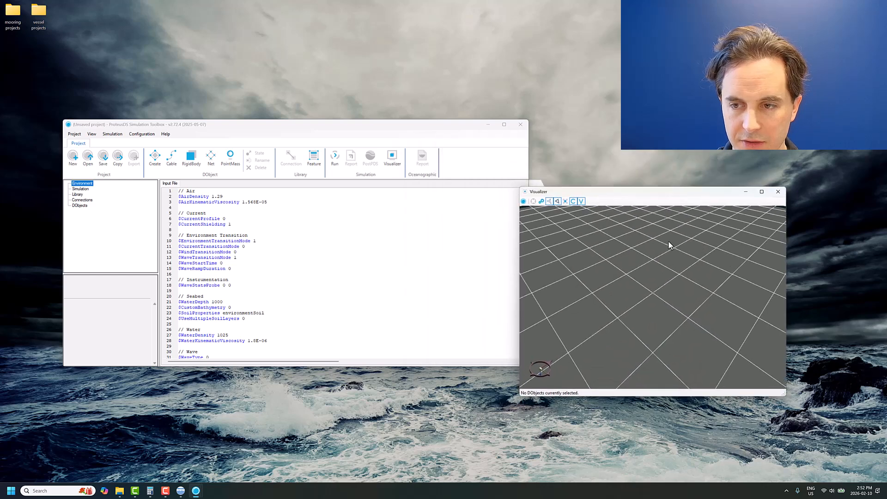
left_click_drag(655, 245, 655, 240)
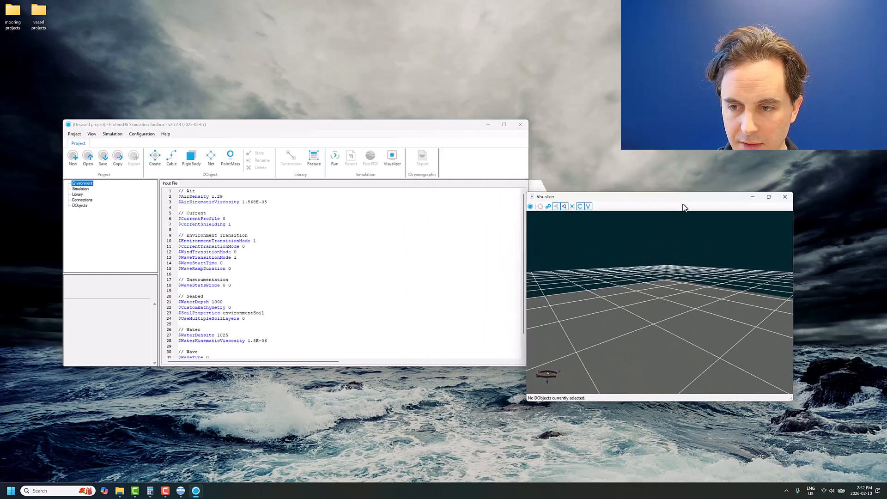
left_click_drag(629, 338, 621, 318)
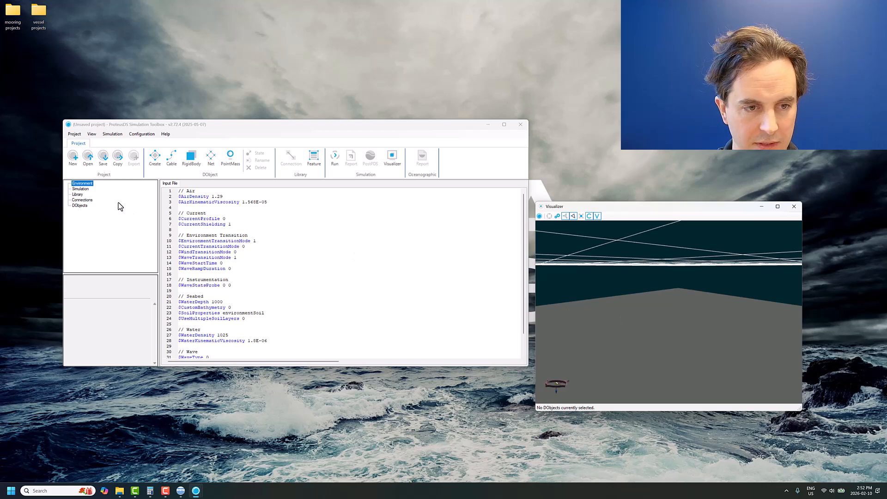
- Set WaterDepth to 30 in the Environment input file and refresh the Visualizer
left_click(90, 185)
double_click(217, 302)
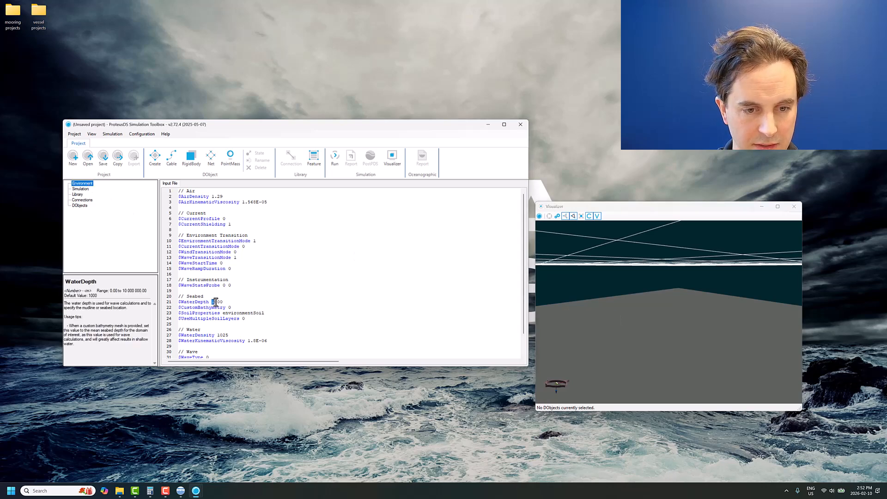
type("30")
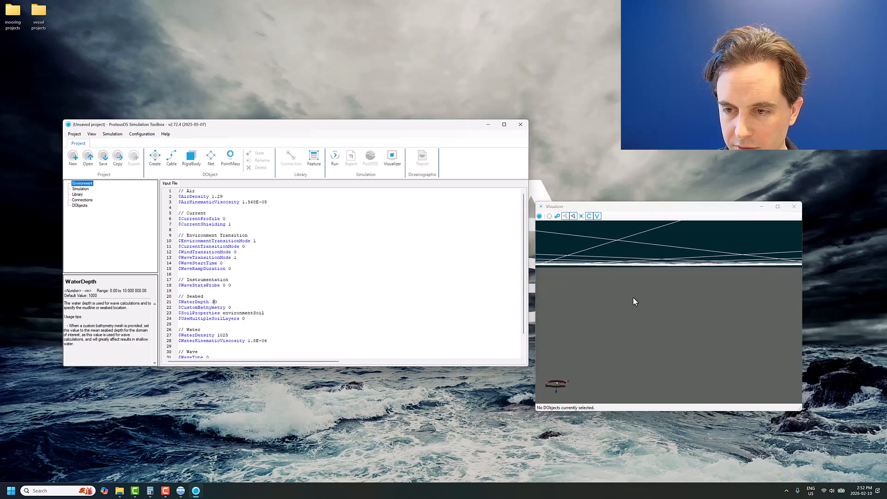
left_click(649, 298)
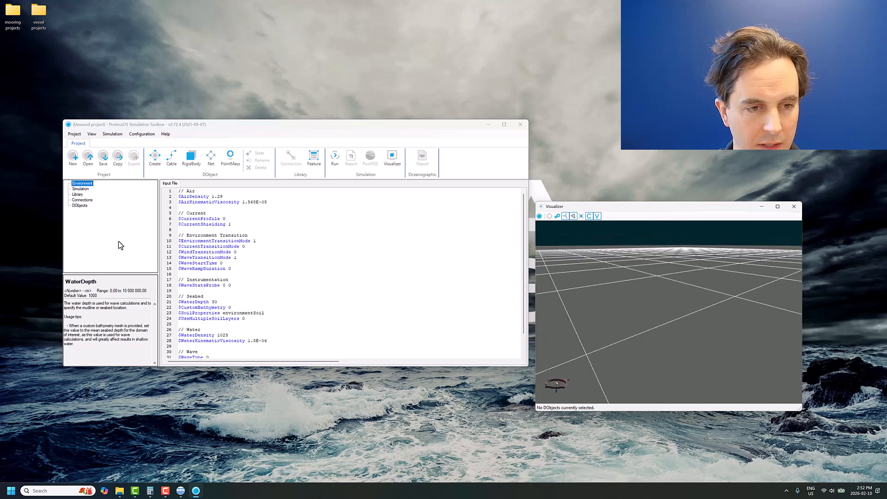
- Create a RigidBody DObject named DB8000 and add blank lines at the end of its input file
left_click(191, 157)
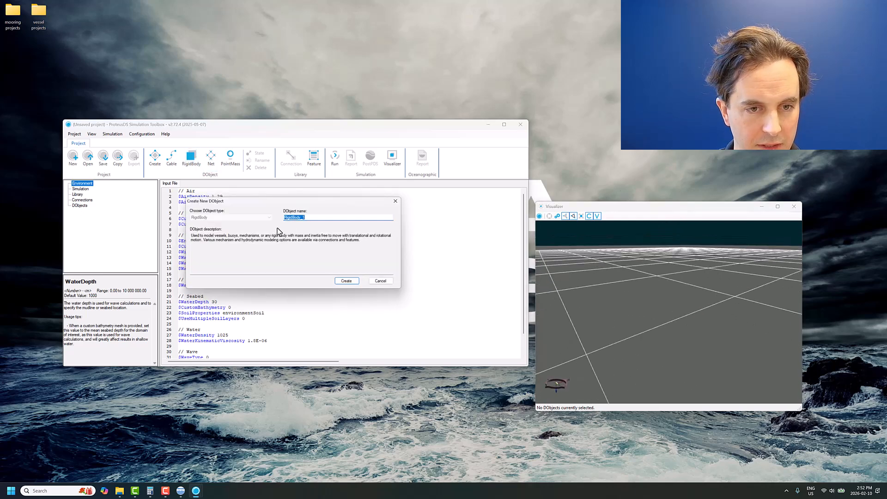
type("DB800")
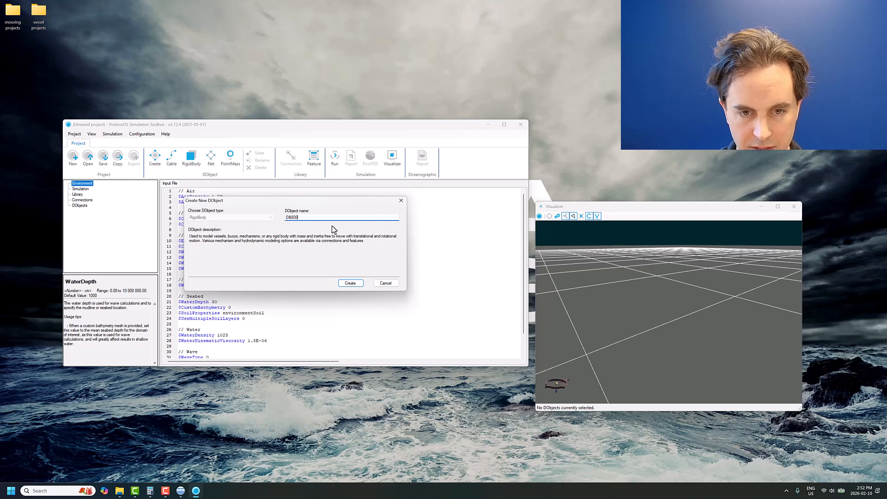
type("0")
key("Return")
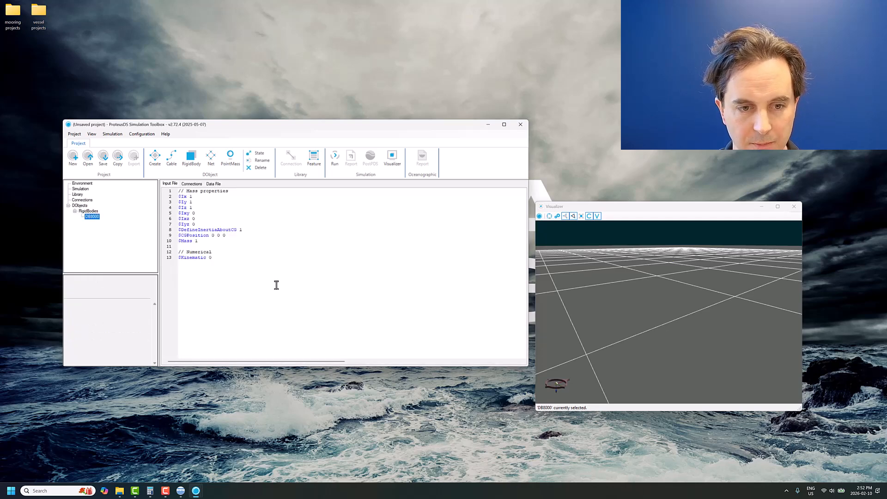
key("Return")
key("Return")
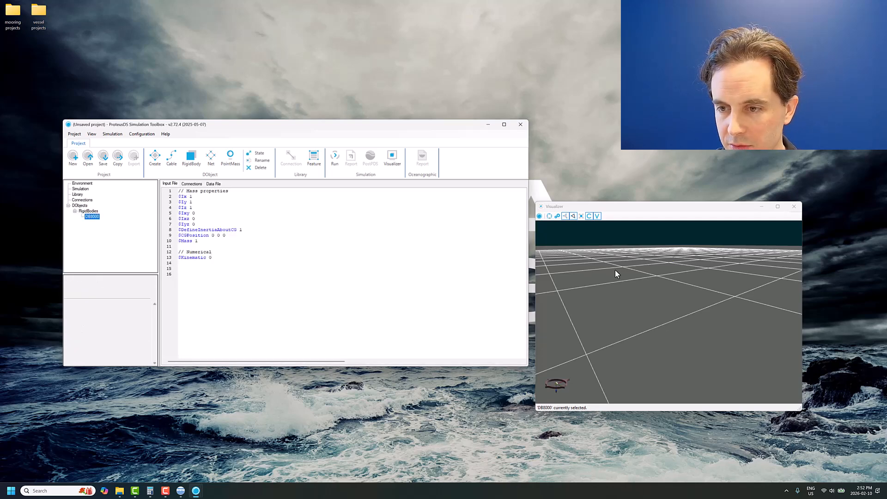
- Center the Visualizer on the DB8000 rigid body and view it up close
left_click(556, 217)
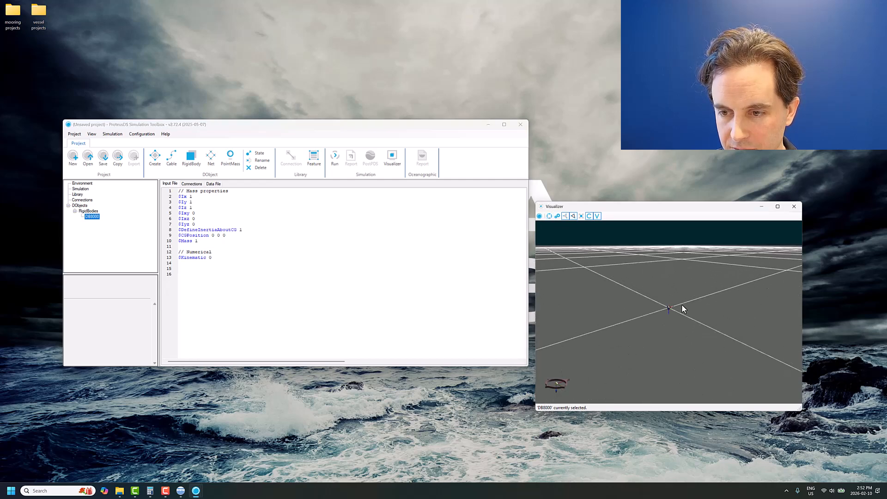
scroll(682, 306, "down", 10)
mouse_move(679, 314)
left_mouse_down()
mouse_move(659, 312)
mouse_move(669, 300)
mouse_move(680, 313)
left_mouse_up()
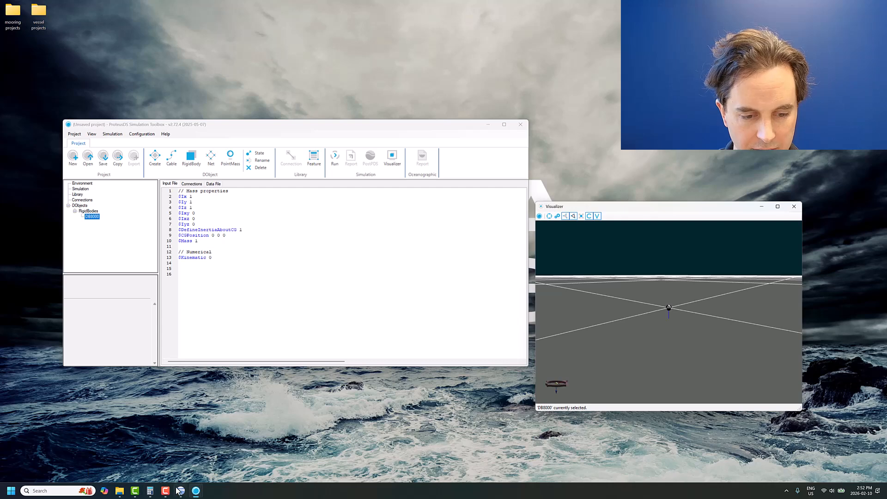
- Launch the ProteusDS Parts Editor and search the official parts library for "db"
left_click(12, 490)
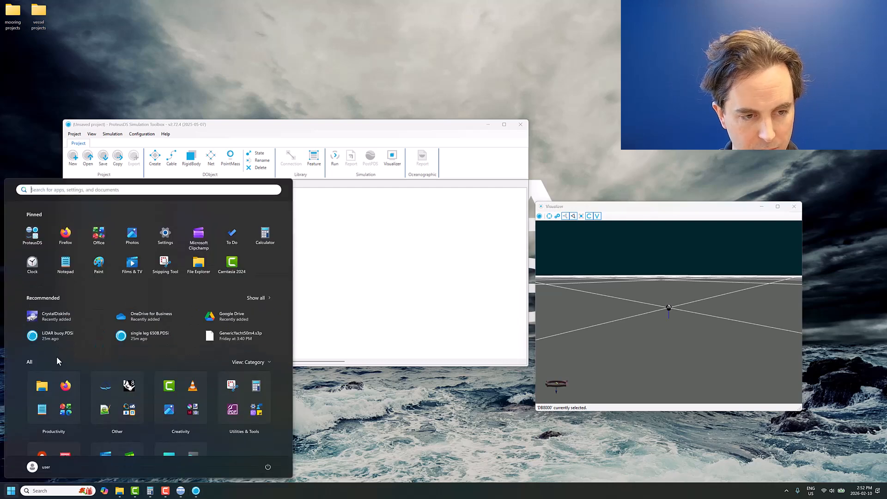
key("super")
type("part")
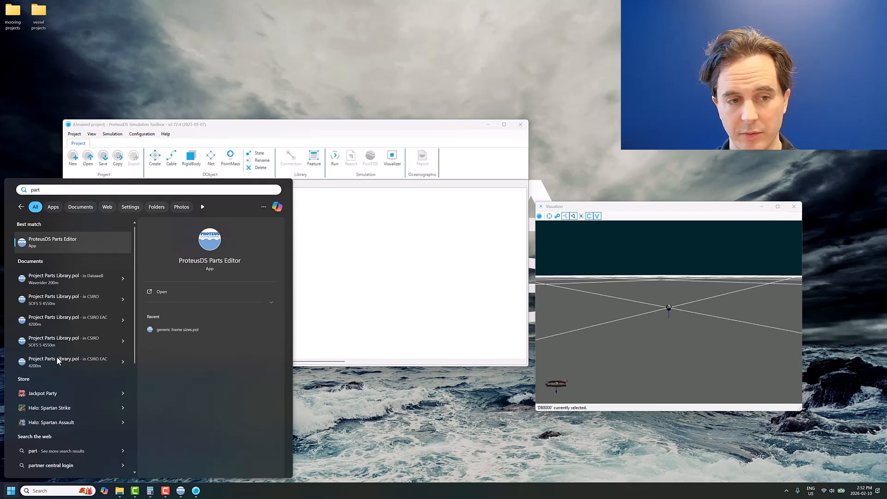
key("Escape")
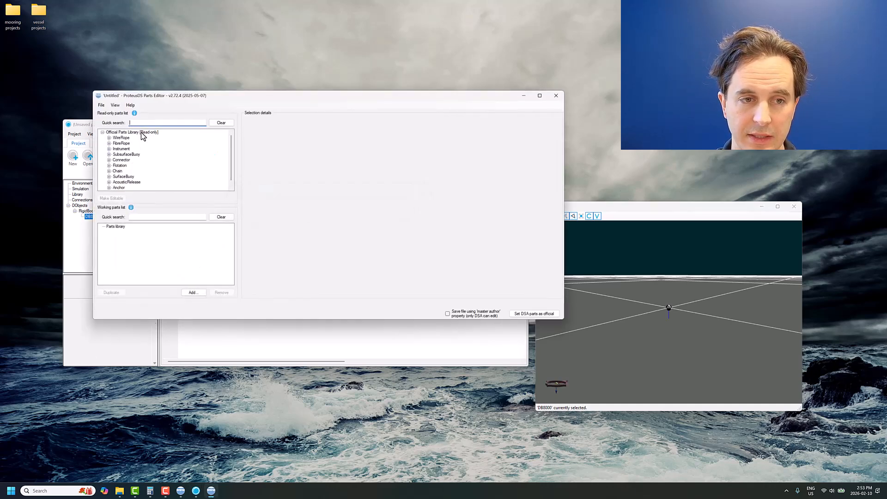
type("db")
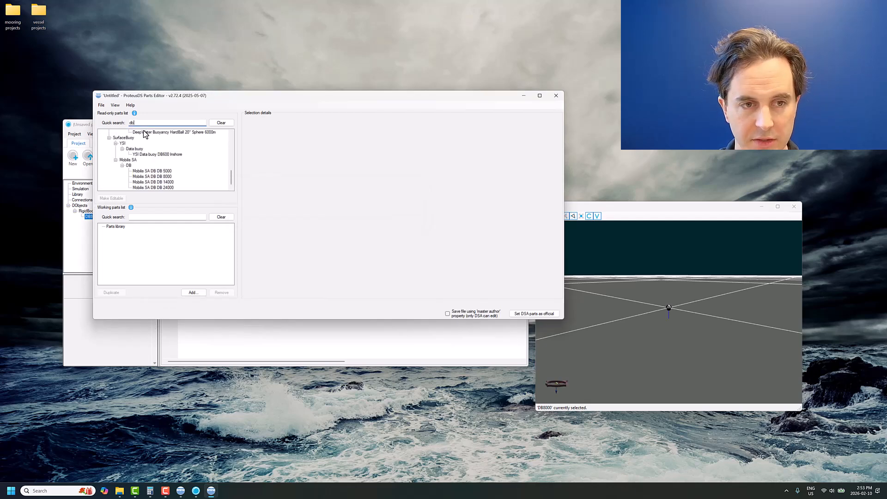
type("8")
- Select the Mobilis SA DB 8000 part in the read-only library and open its source datasheet
key("BackSpace")
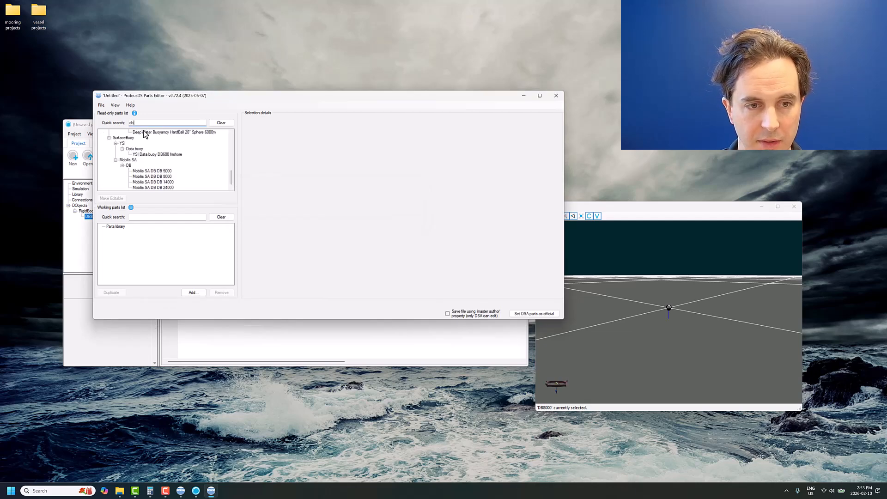
left_click(166, 176)
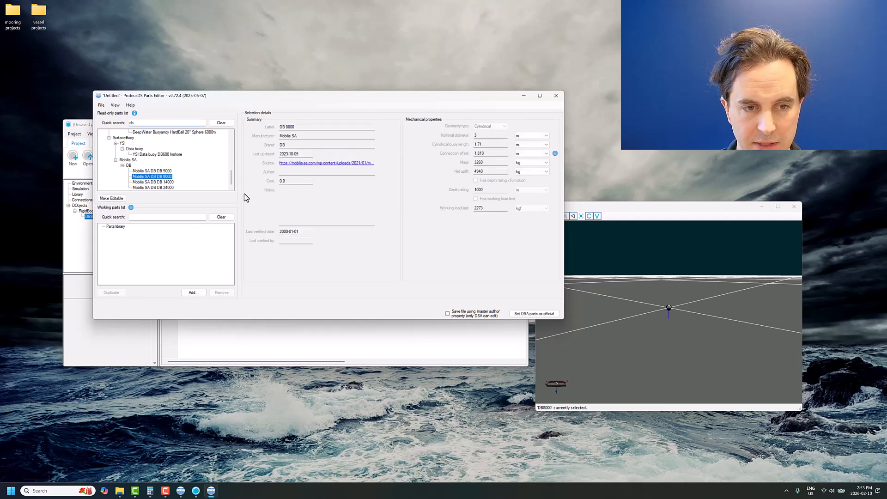
left_click(321, 163)
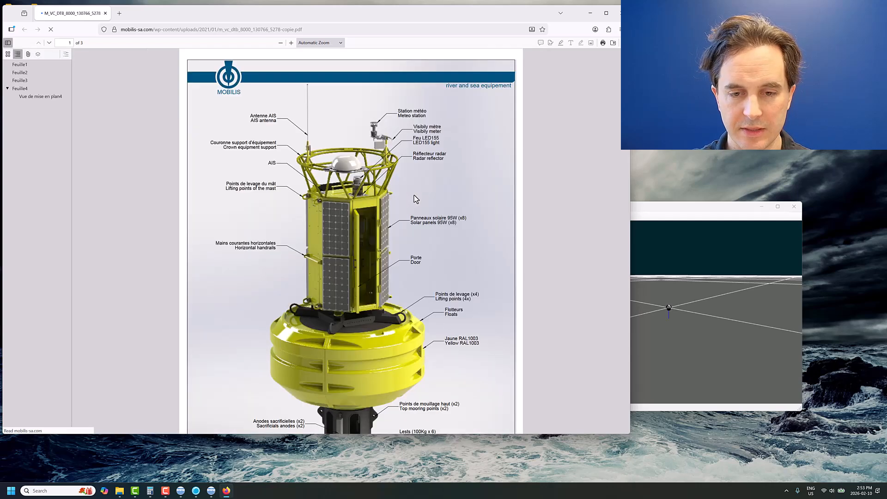
- Examine the DB 8000 datasheet's labelled buoy view and the dimension drawing on page 3
scroll(414, 195, "down", 3)
scroll(413, 194, "up", 3)
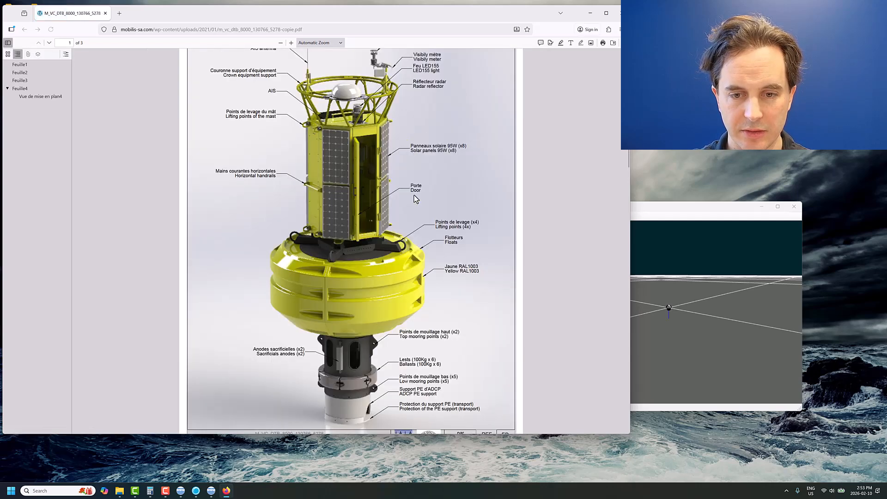
scroll(414, 195, "down", 10)
scroll(417, 200, "down", 8)
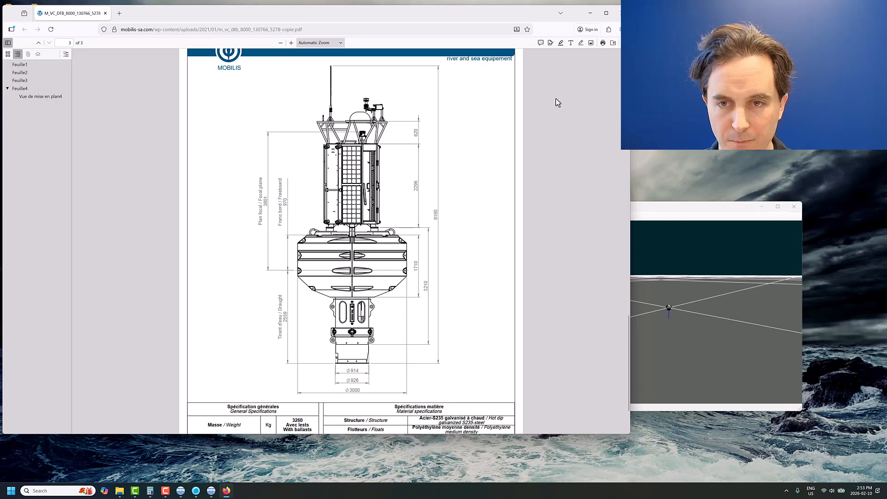
left_click(591, 17)
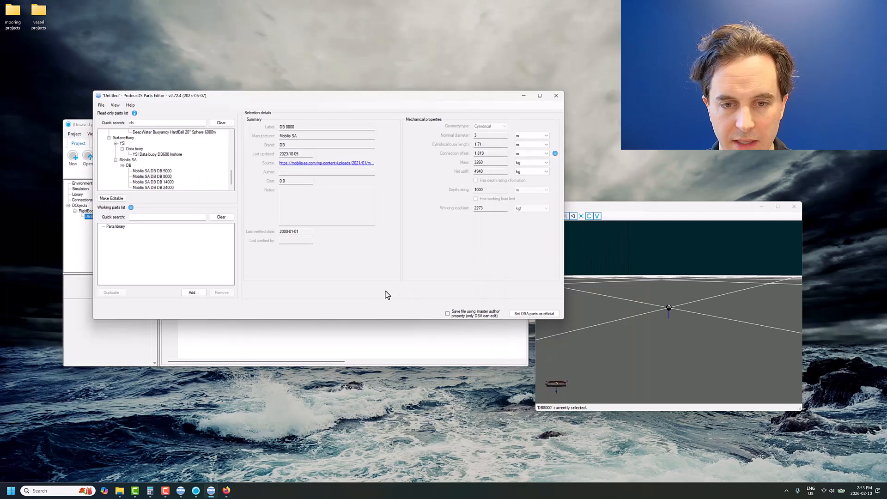
- Set the DB8000 body's Mass to 3260, Ix and Iy to 1e3, and Iz to 1e4
left_click_drag(465, 97, 405, 375)
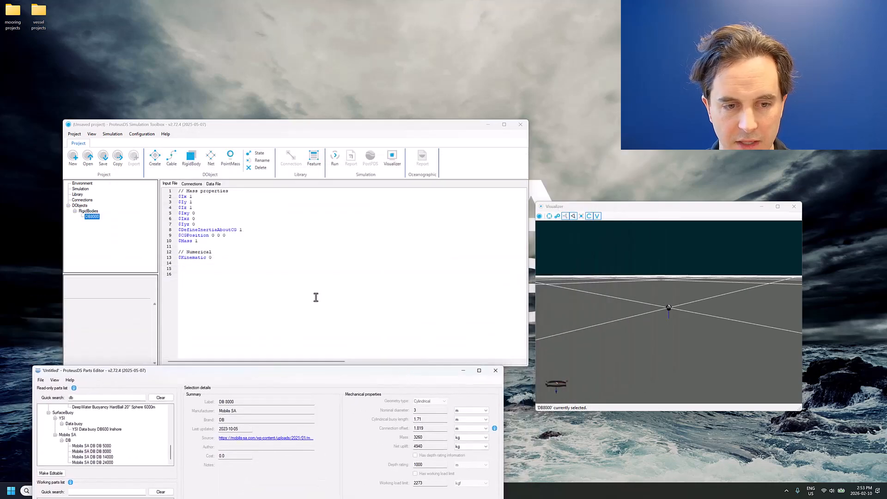
left_click(315, 295)
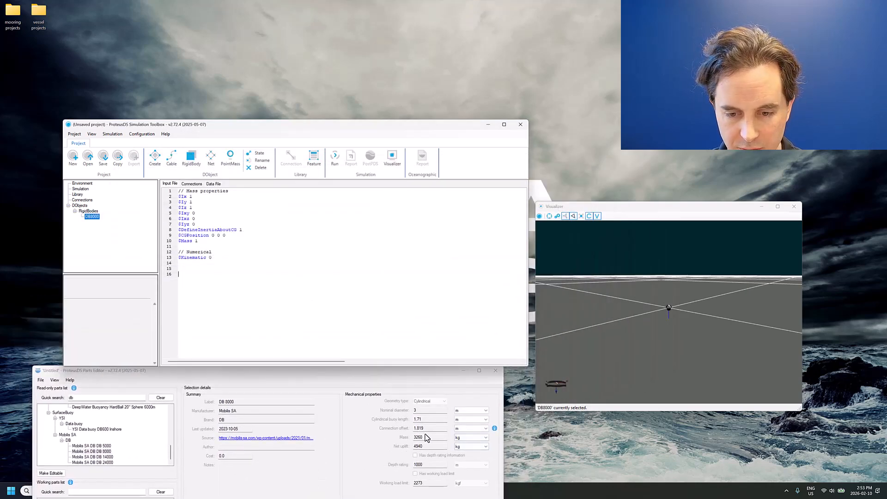
left_click(196, 241)
double_click(196, 241)
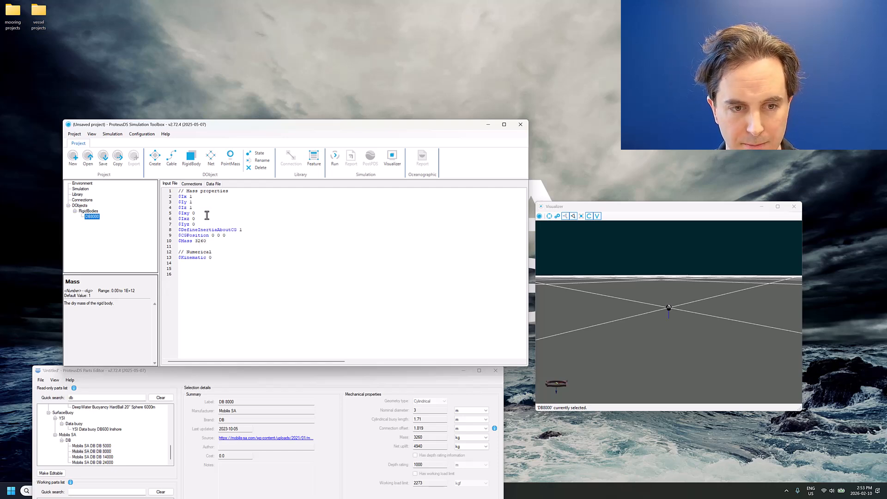
left_click(213, 201)
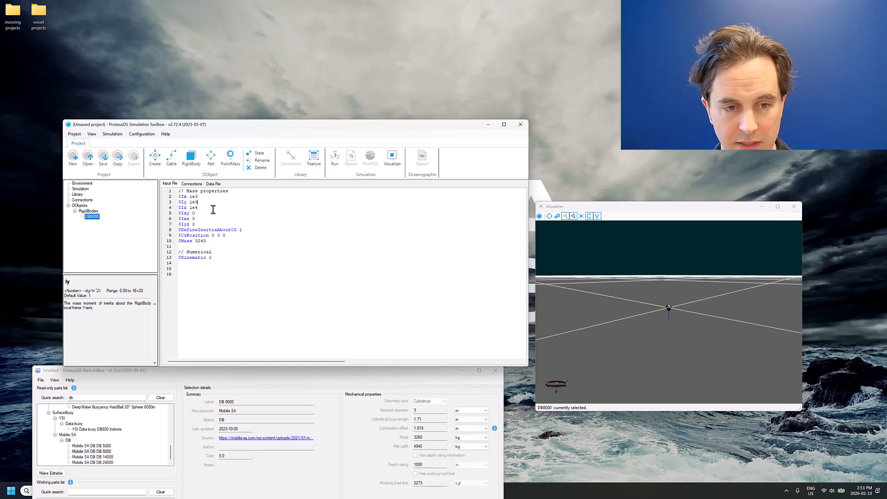
left_click(233, 240)
- Add a Cylinder property below the Kinematic line with the feature name hull_3m, keeping the zero position and orientation values
left_click(224, 257)
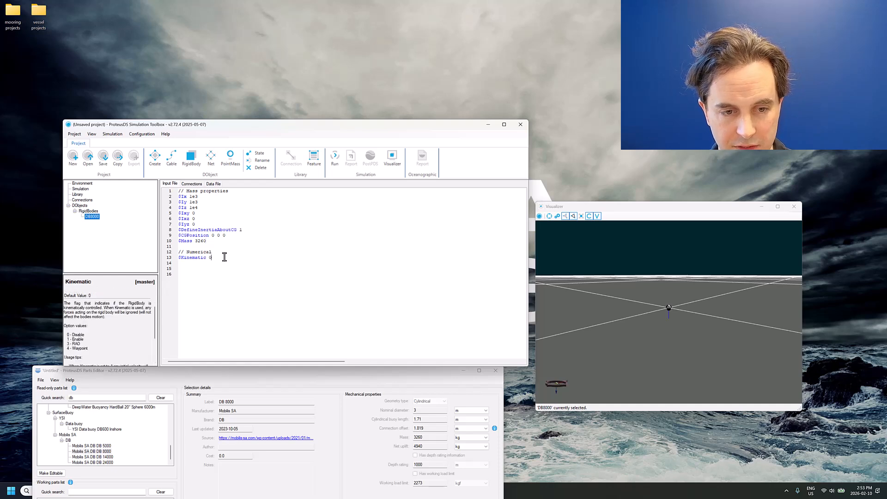
key("Return")
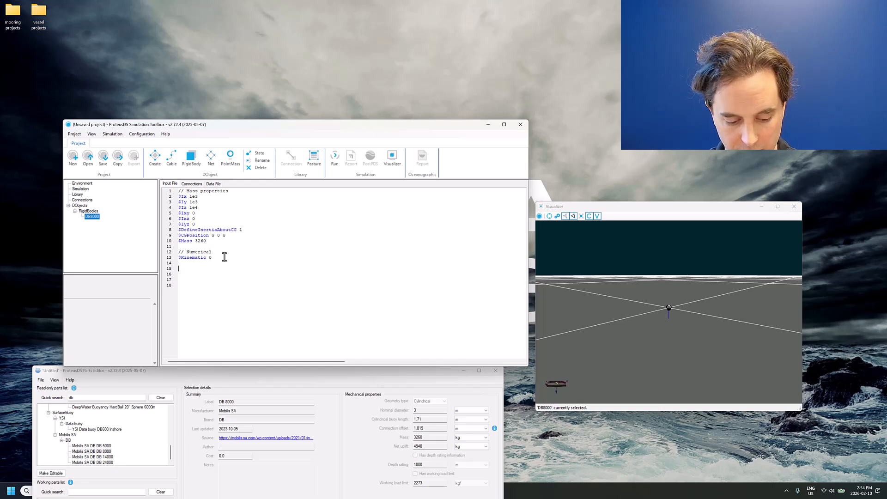
type("$Cy")
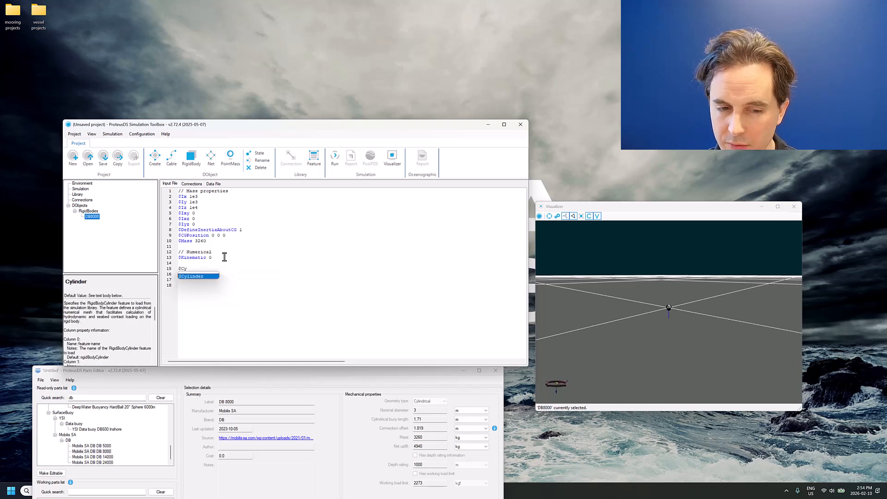
key("Return")
double_click(235, 271)
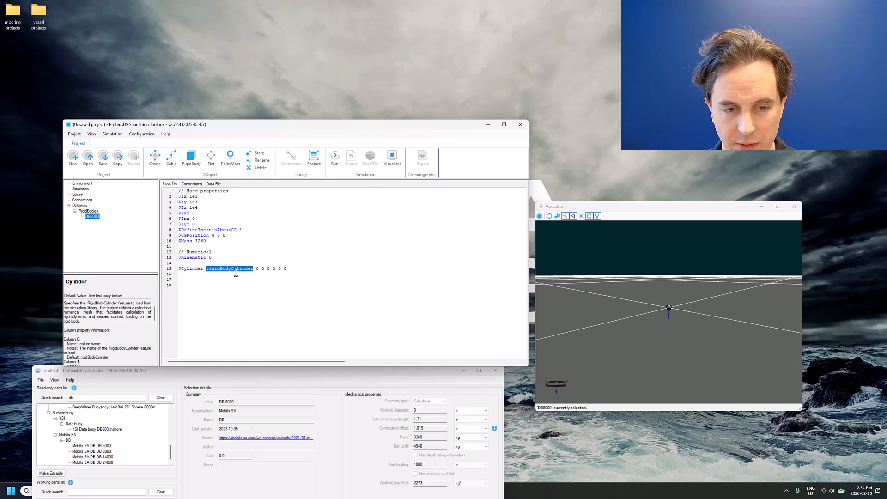
type("hull")
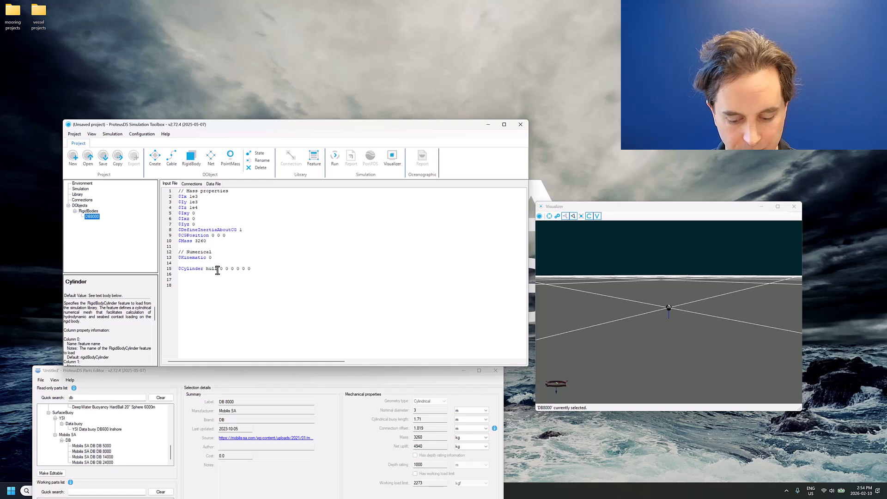
type("1")
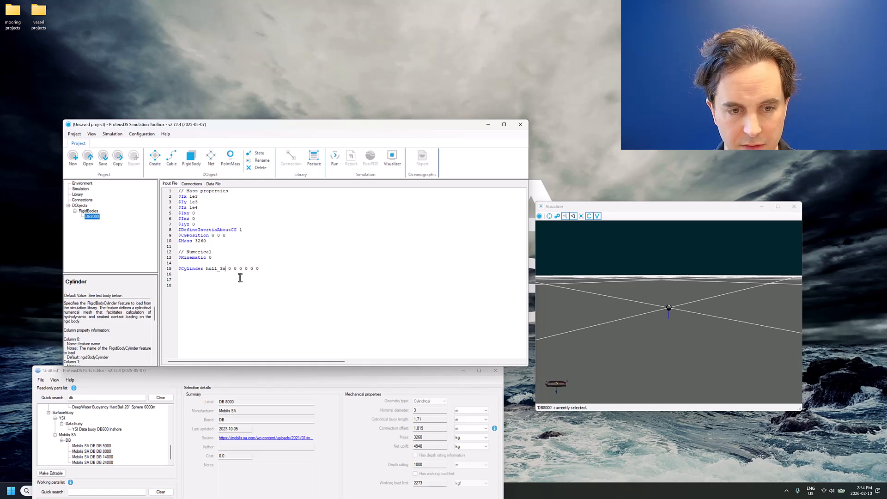
- Create the hull_3m cylinder feature in the library from its reference and open its definition
right_click(207, 269)
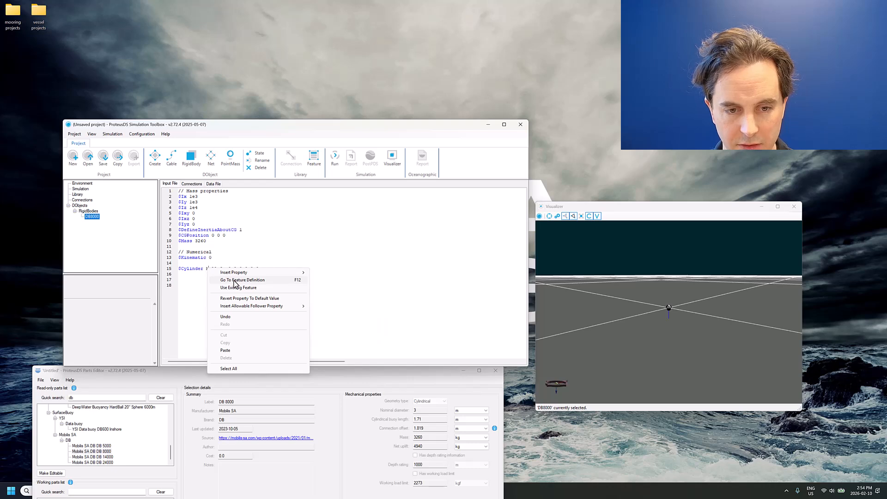
left_click(232, 280)
left_click(349, 283)
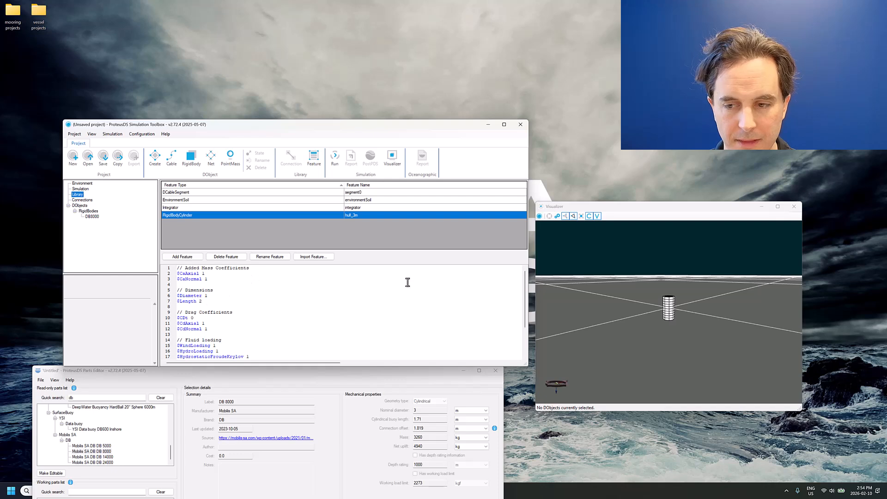
- Set the hull_3m cylinder's Diameter to 3.0 and Length to 1.71
scroll(698, 309, "up", 6)
scroll(690, 304, "down", 3)
left_click(674, 289)
left_click_drag(674, 289, 674, 296)
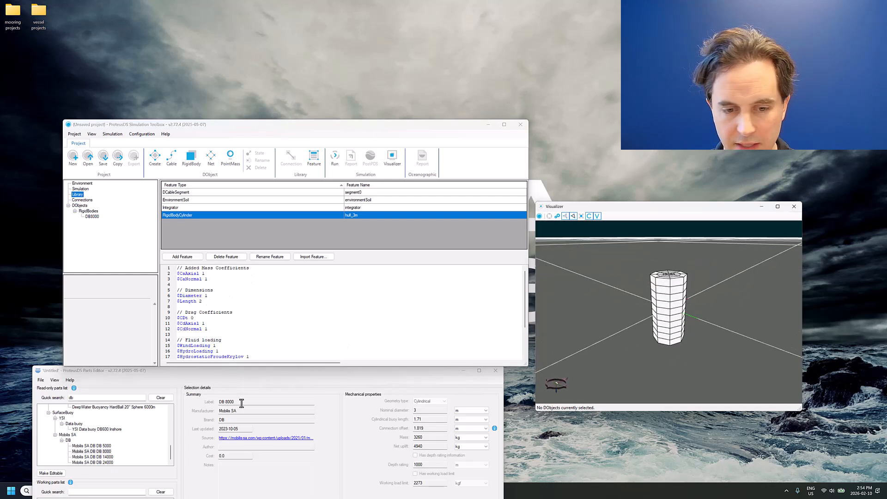
double_click(206, 296)
type("3")
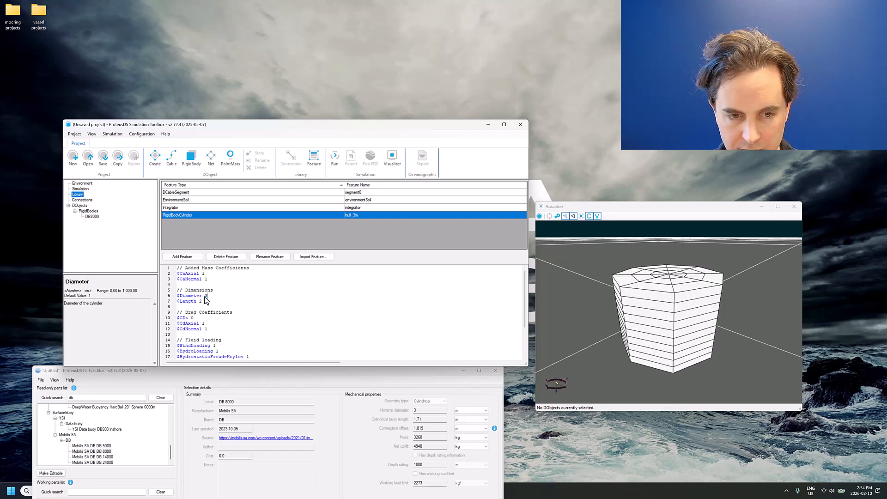
type(".0")
left_click(205, 300)
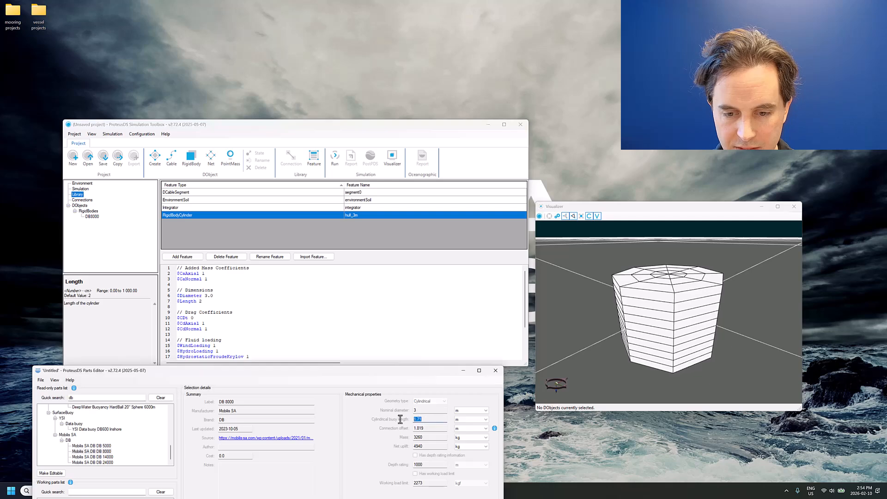
left_click(207, 302)
key("BackSpace")
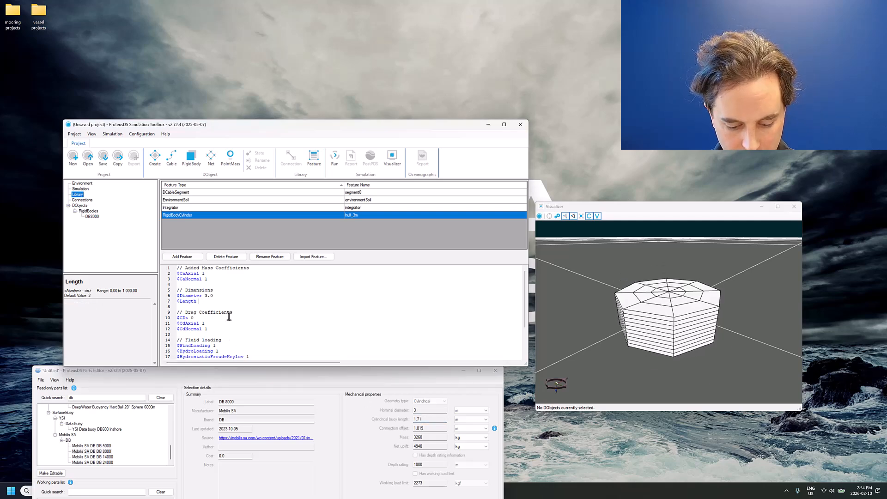
type("1.71")
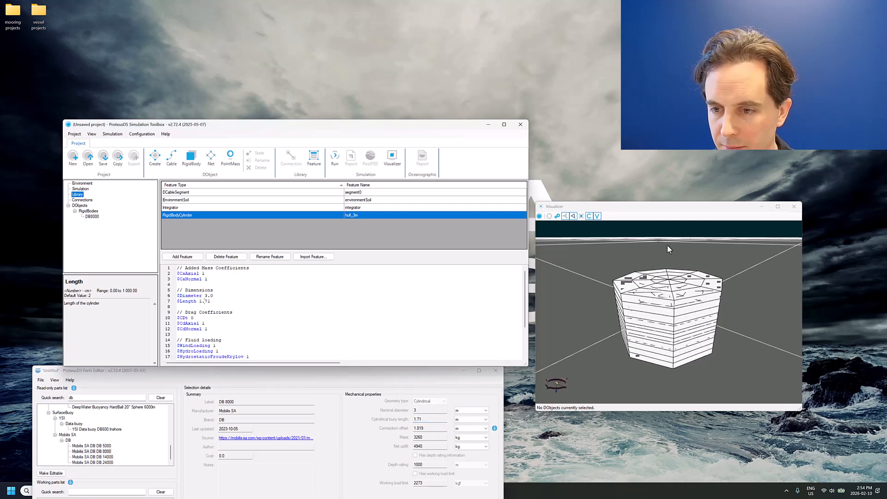
- Set the hull_3m mesh's AngularSegments to 14, and check the hull on the DB8000 body from below
left_click_drag(667, 244, 533, 285)
scroll(312, 320, "down", 3)
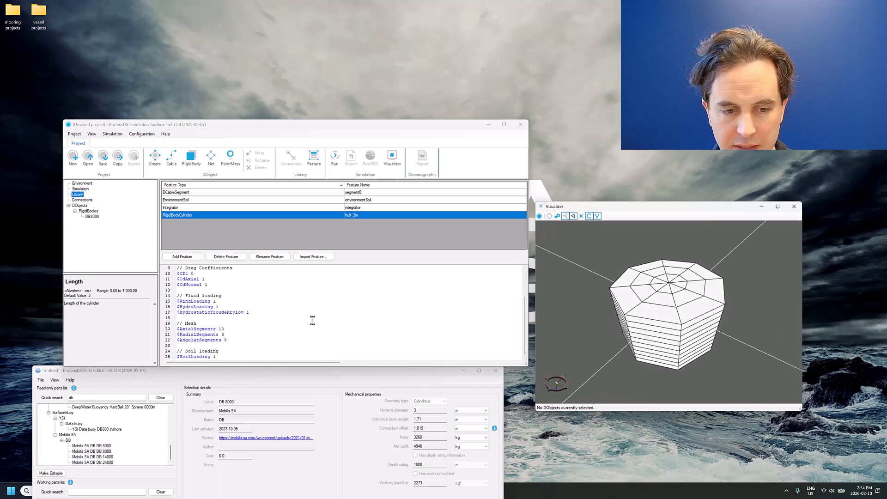
left_click(224, 340)
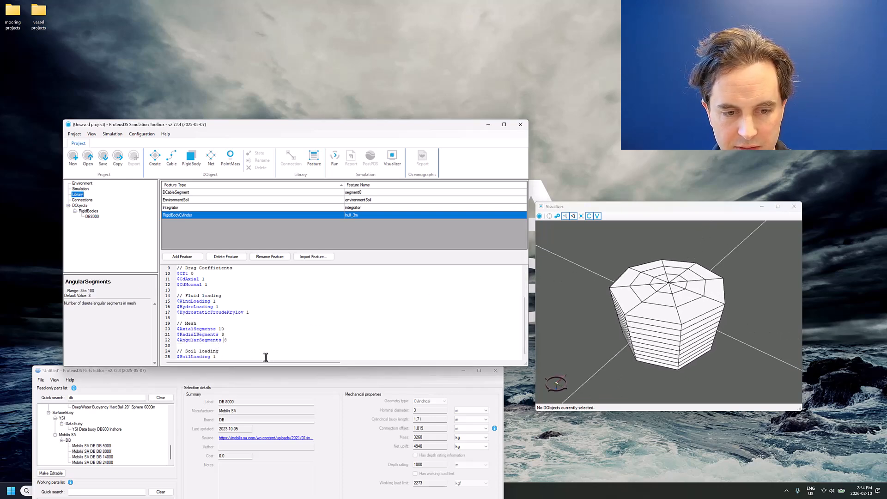
key("Delete")
type("16")
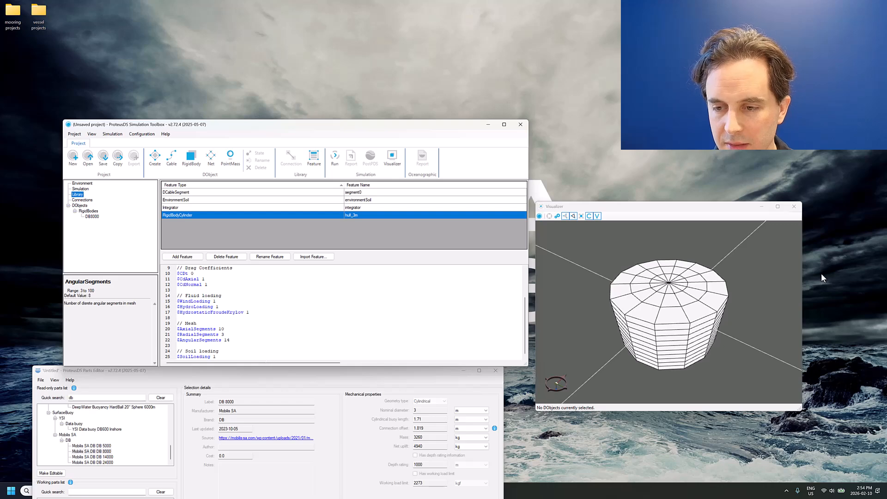
left_click_drag(663, 327, 683, 286)
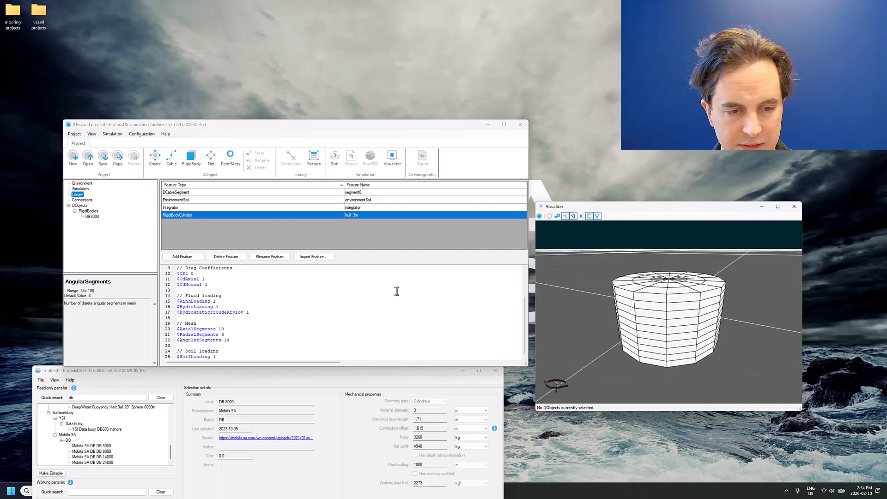
scroll(254, 307, "up", 3)
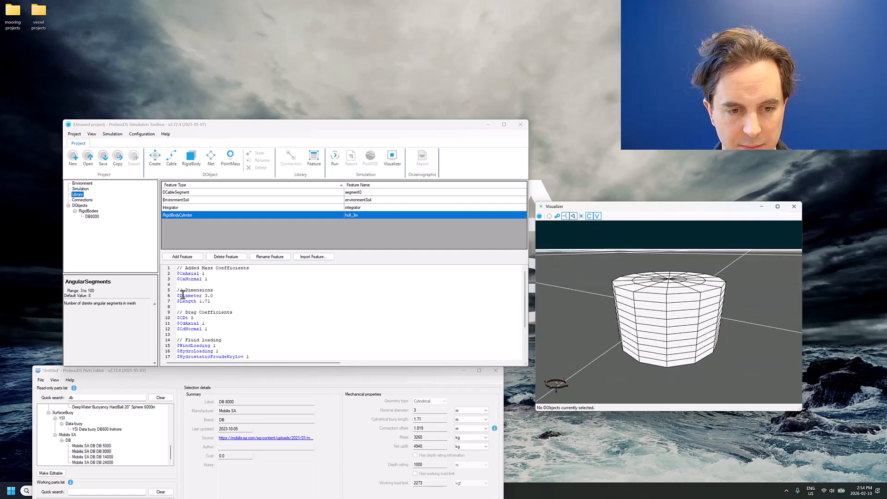
left_click(97, 216)
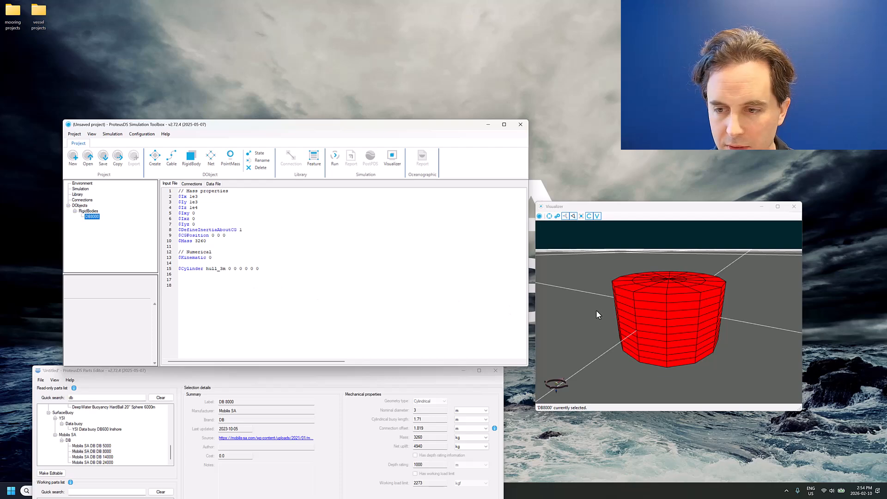
left_click_drag(596, 309, 661, 281)
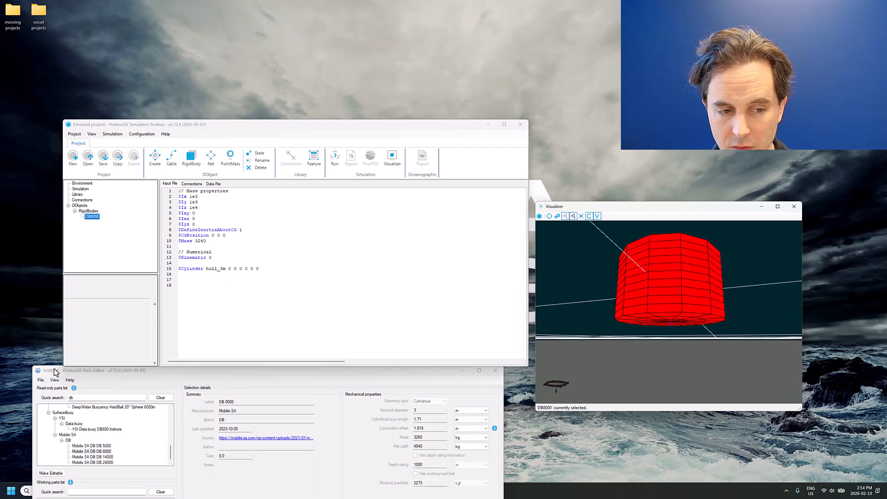
- Switch to Calculator to compute half of the buoy length, 1.71/2, and return to the DB8000 input file
left_click_drag(60, 371, 63, 251)
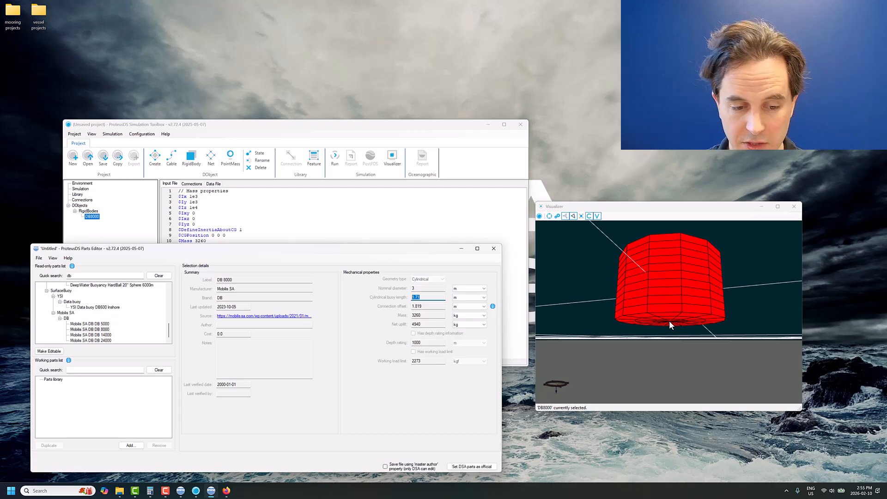
left_click(157, 488)
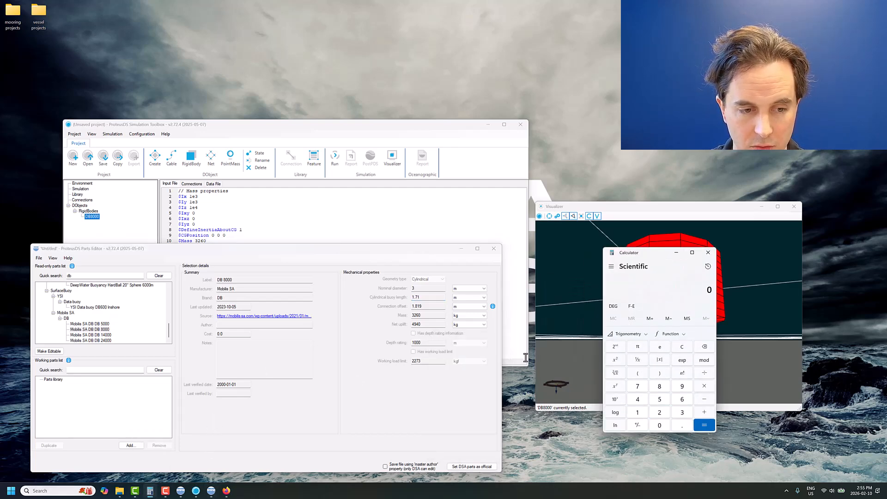
left_click(681, 349)
type("1.71/2")
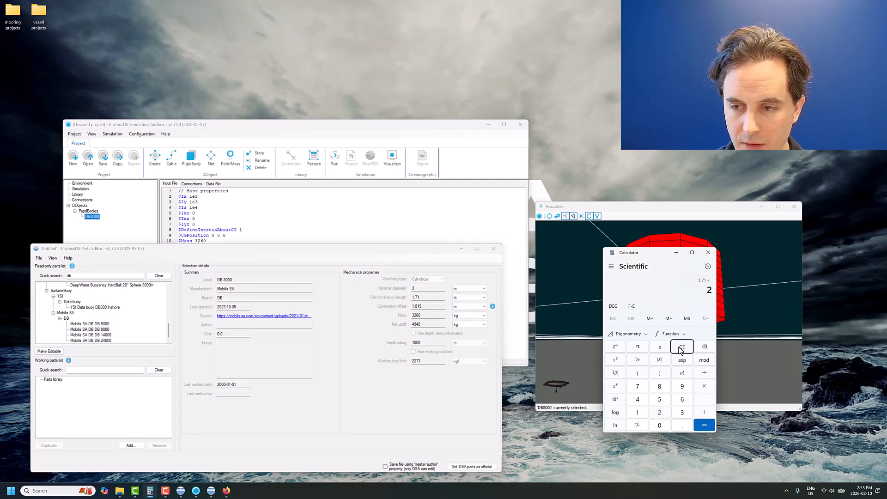
key("Return")
left_click_drag(660, 252, 635, 384)
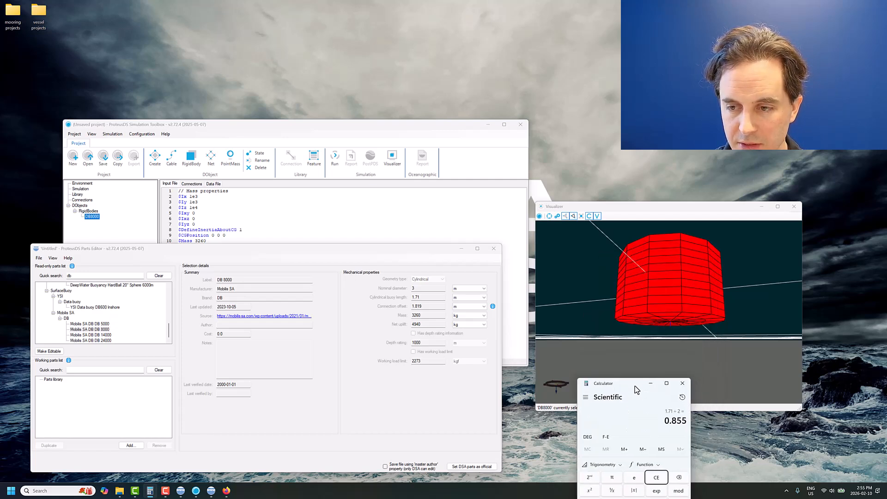
left_click(240, 232)
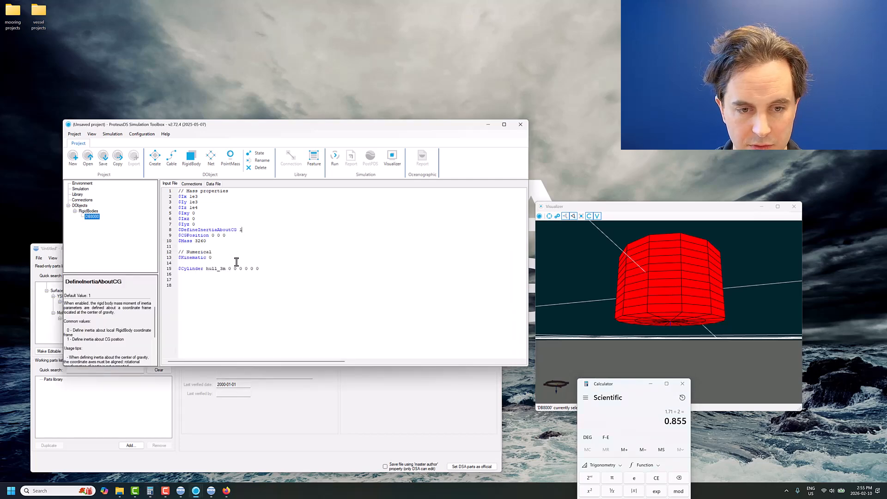
- Set the hull_3m cylinder's vertical offset to -0.855, and turn off mesh faces to inspect the hull as a wireframe
left_click(240, 268)
type("-0.855")
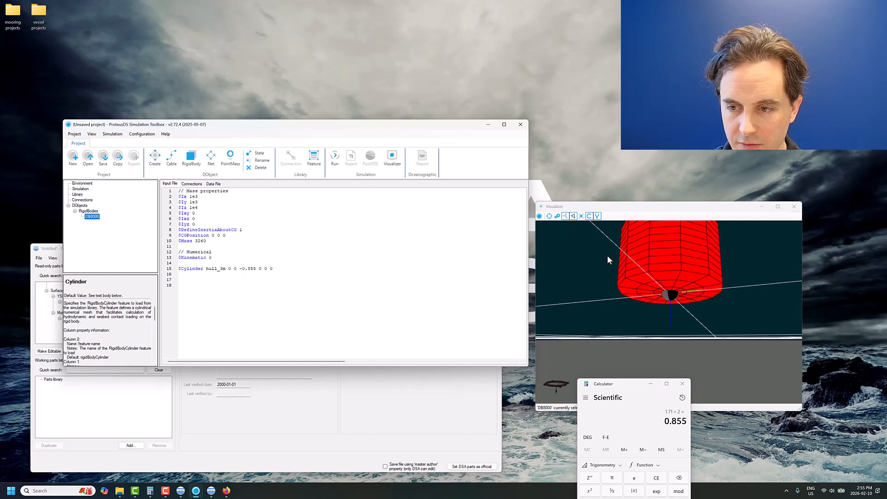
left_click_drag(607, 259, 672, 296)
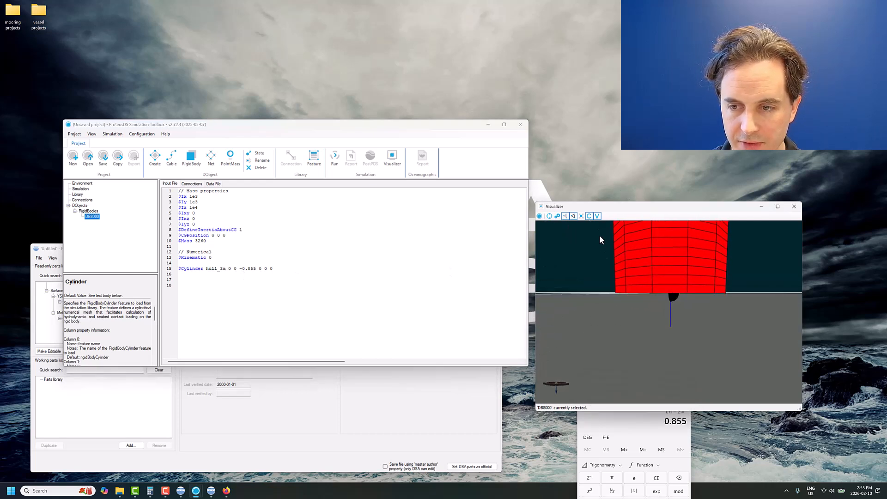
left_click(565, 216)
left_click_drag(630, 267, 706, 293)
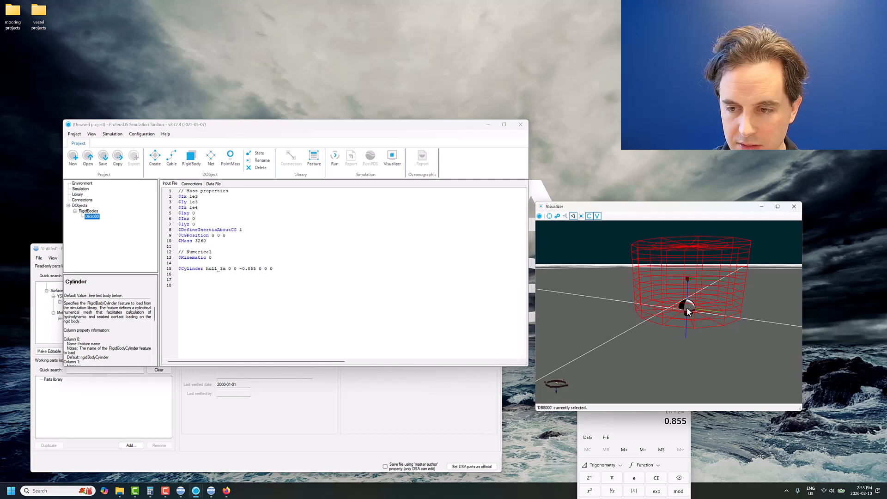
- Set the DB8000 body's CGPosition to 0 0 -0.5
left_click(225, 235)
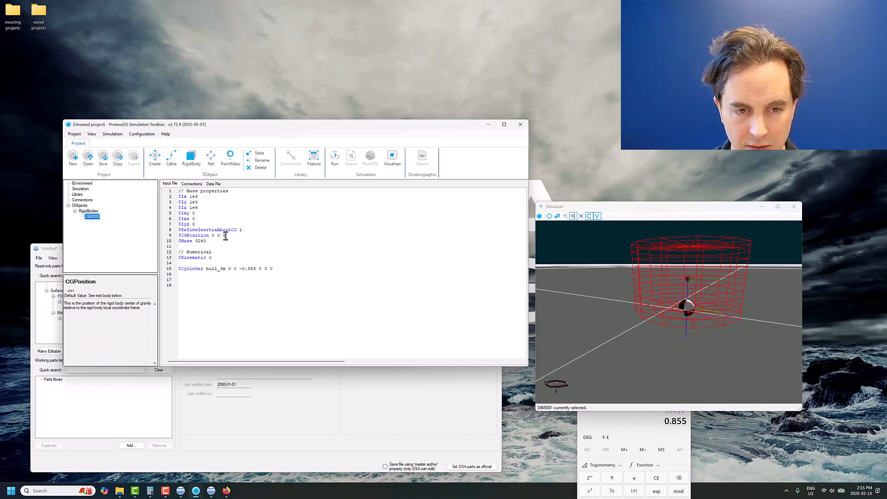
double_click(224, 235)
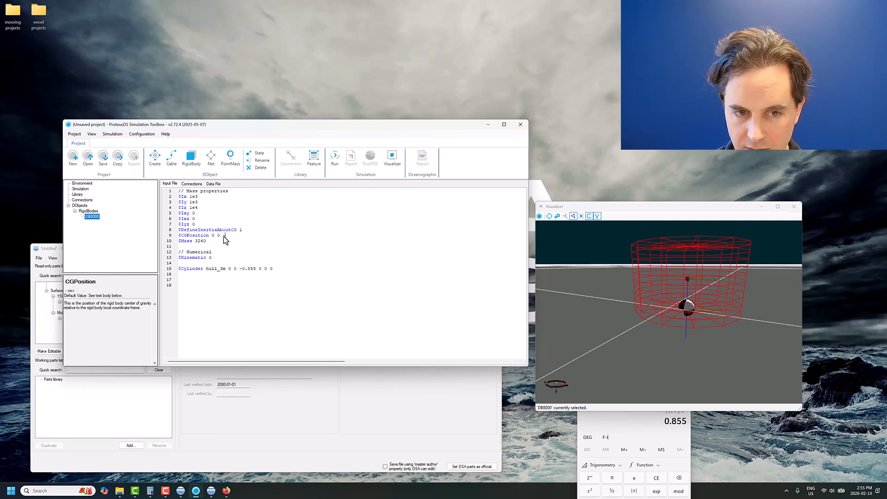
type("-0.3")
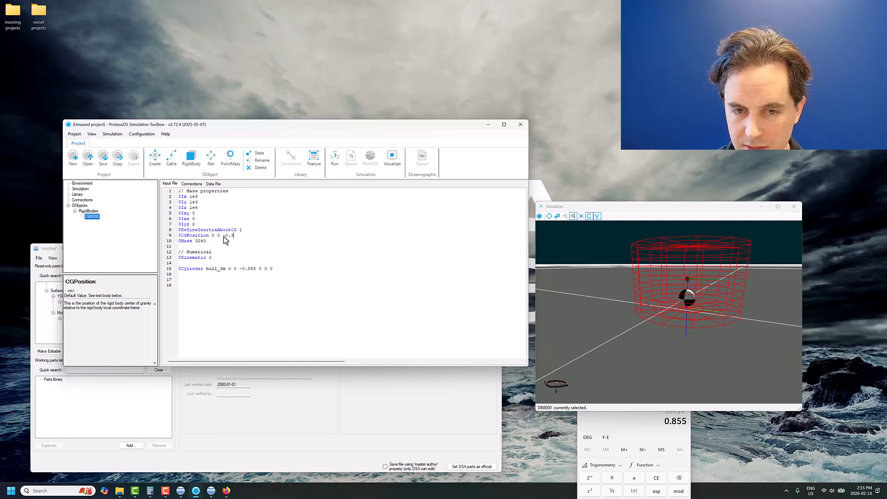
key("BackSpace")
type("5")
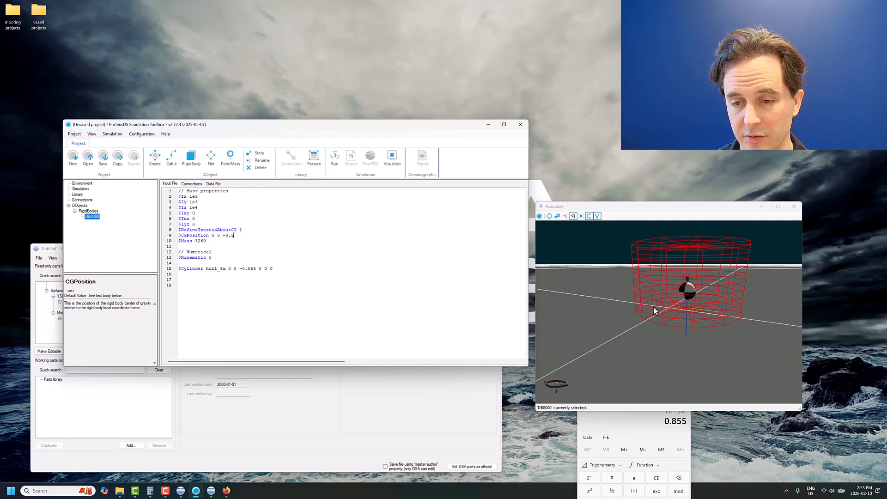
- Check the Mobilis drawing in Firefox, and add a Cylinder line named mast with all-zero placement below the hull_3m line in the DB8000 input file
left_click(303, 276)
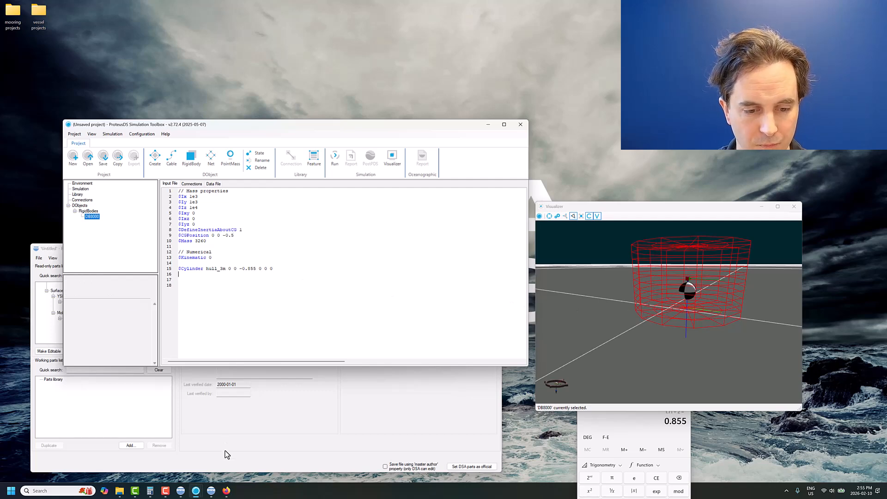
left_click(226, 491)
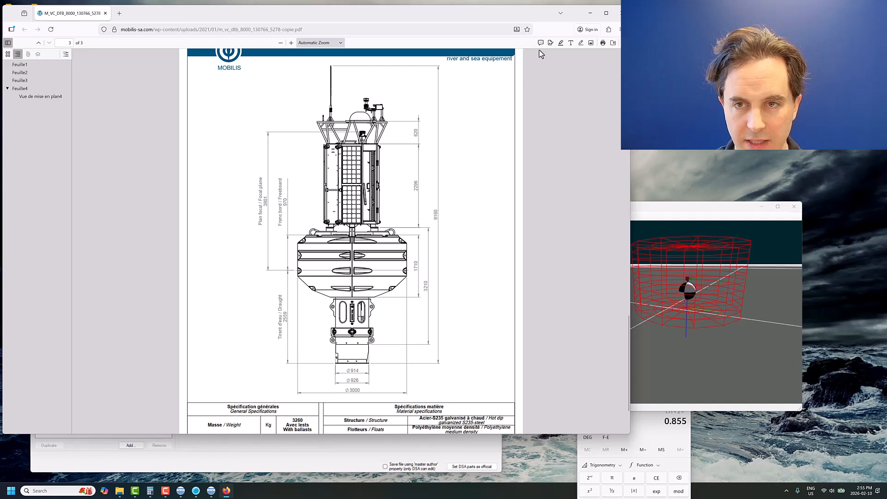
left_click(590, 13)
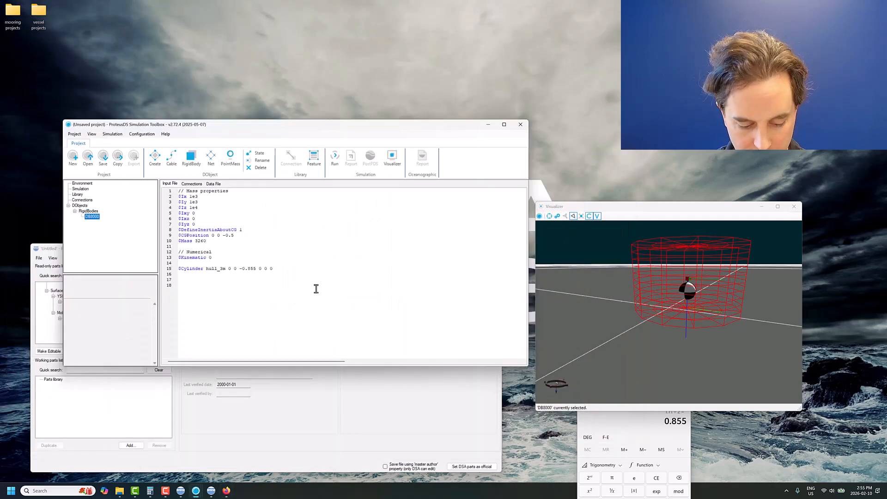
type("$Cylinder rigidBodyCylinder 0 0 0 0 0 0")
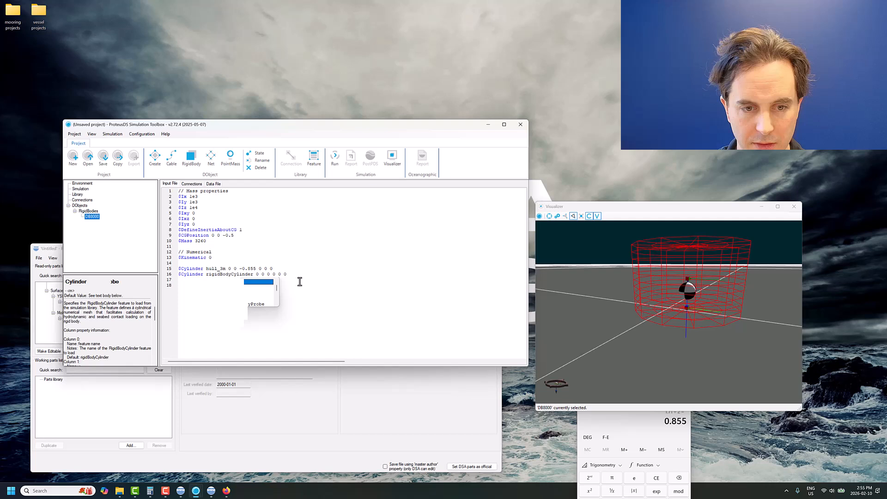
double_click(227, 274)
type("mast")
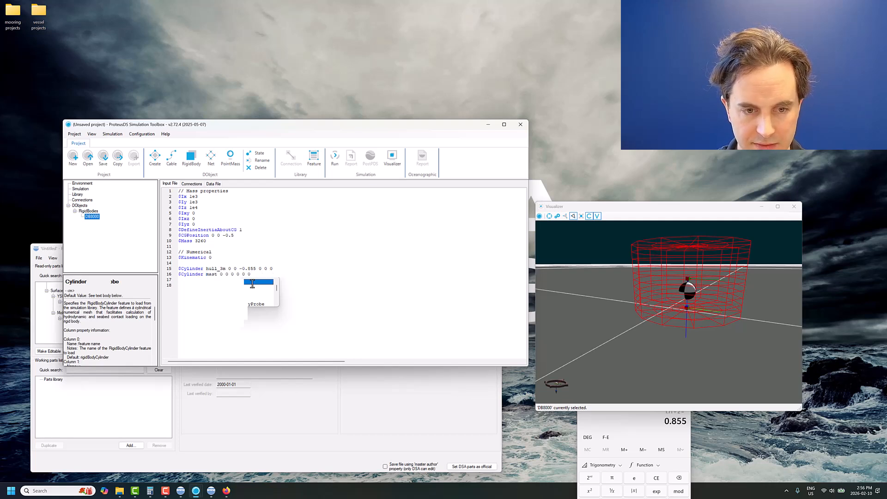
- Create the mast cylinder feature in the library from its reference
right_click(212, 273)
left_click(233, 285)
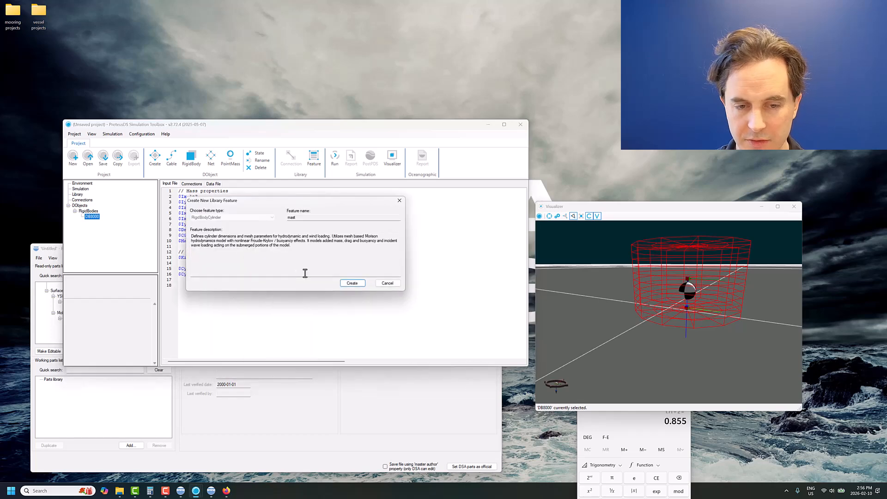
left_click(351, 283)
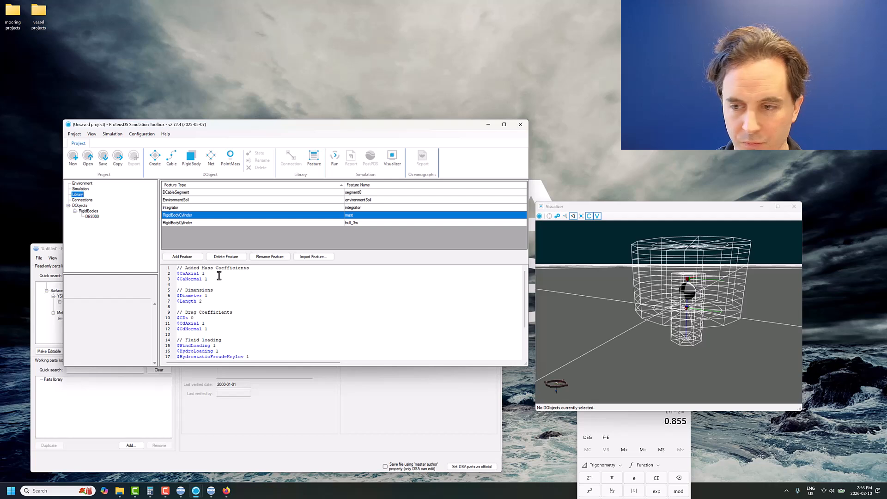
- Set the mast cylinder's Diameter to 1.5
double_click(206, 296)
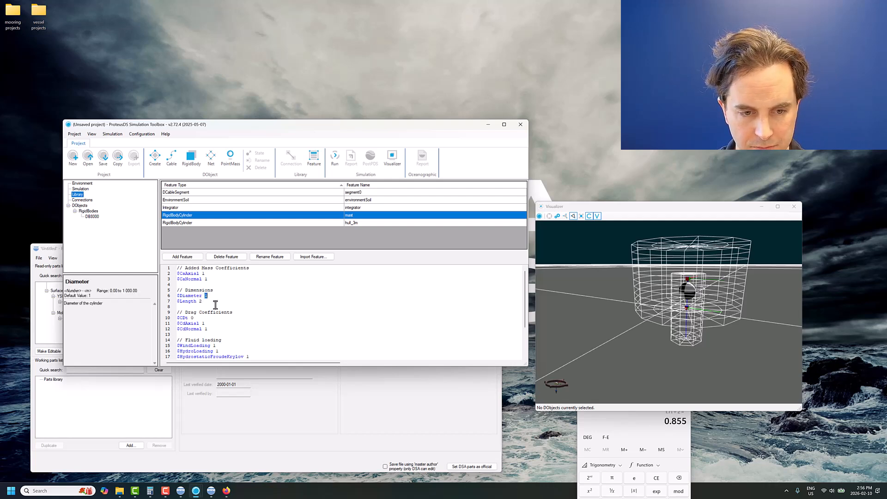
type("0.")
key("BackSpace")
key("BackSpace")
type("1")
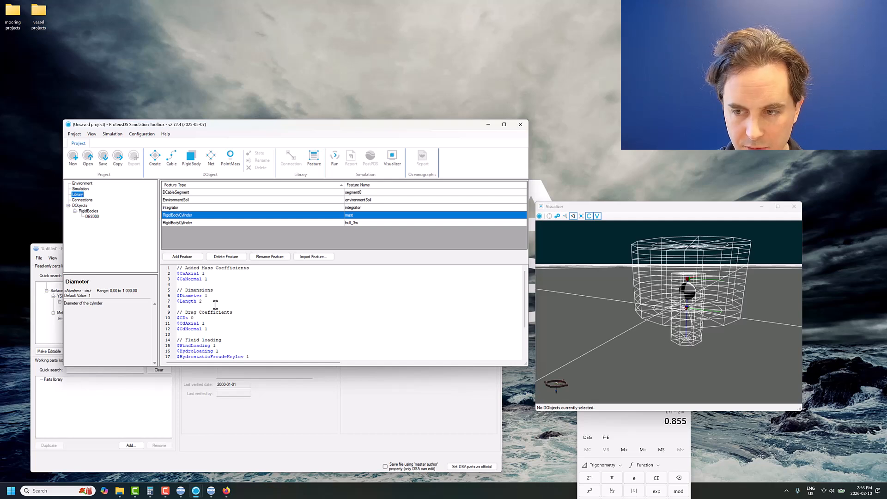
type(".5")
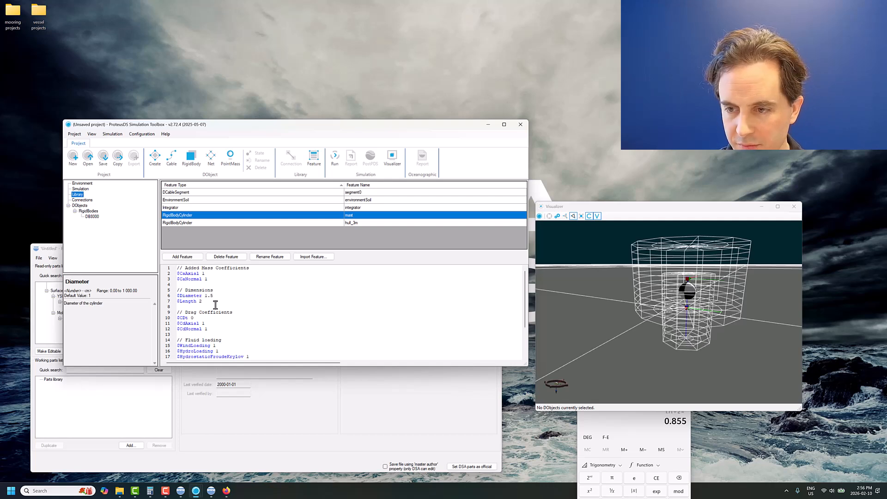
- Consult the buoy drawing in Firefox for the superstructure height, and set the mast cylinder's Length to 2.3
left_click(201, 302)
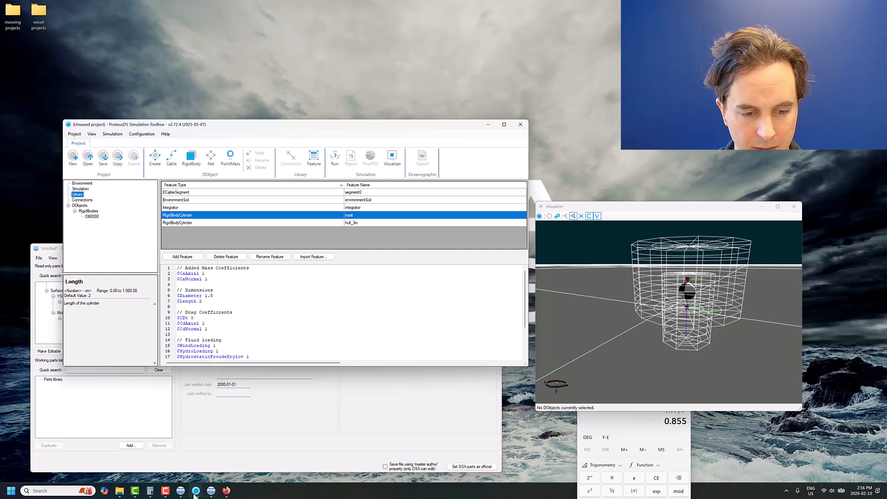
left_click(226, 492)
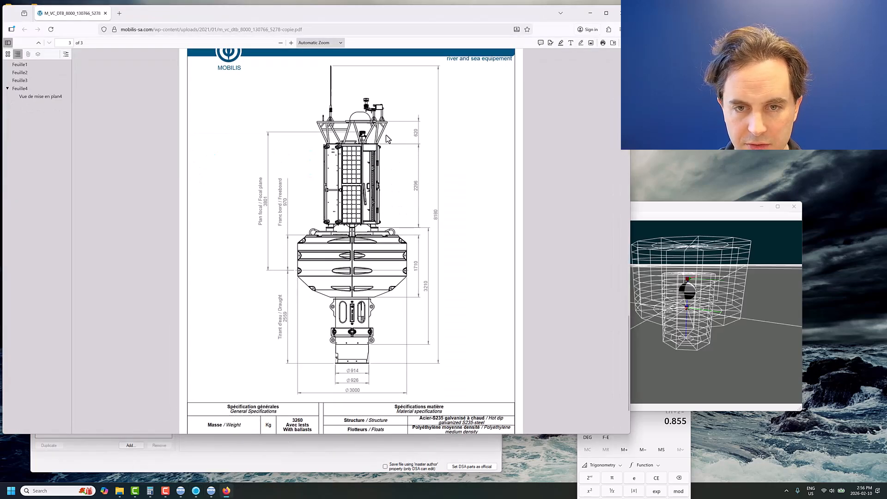
left_click(589, 13)
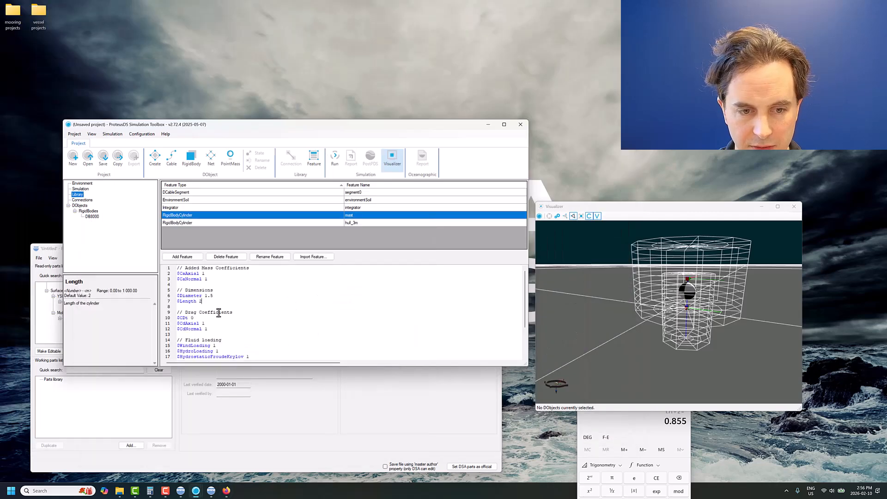
type("3")
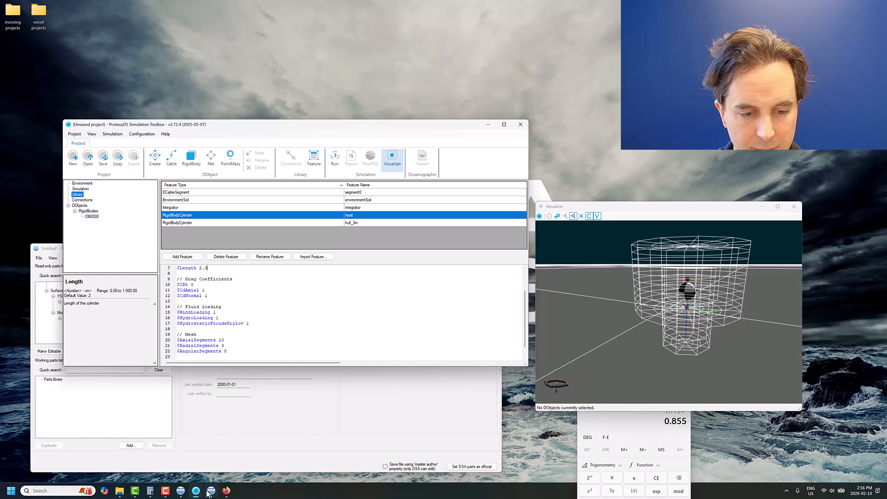
- Recheck the buoy drawing in Firefox, and set the mast's HydrostaticFroudeKrylov to 0 back in ProteusDS
left_click(227, 491)
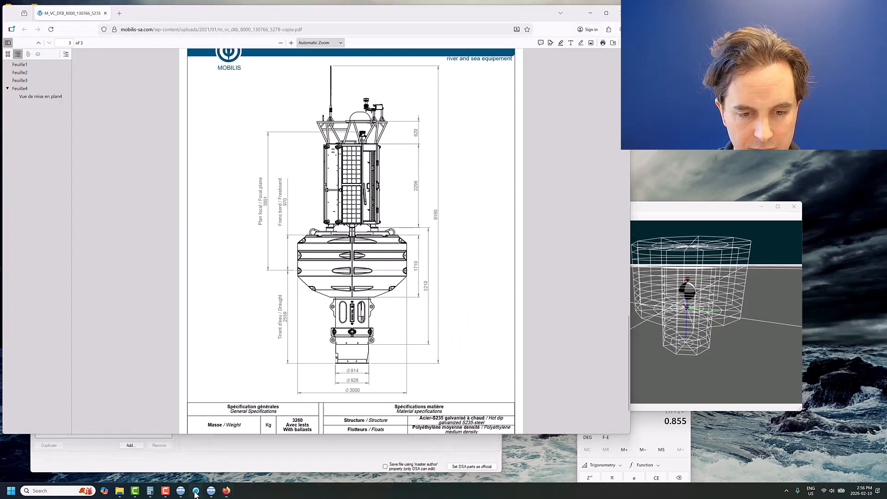
mouse_move(196, 491)
left_click(175, 462)
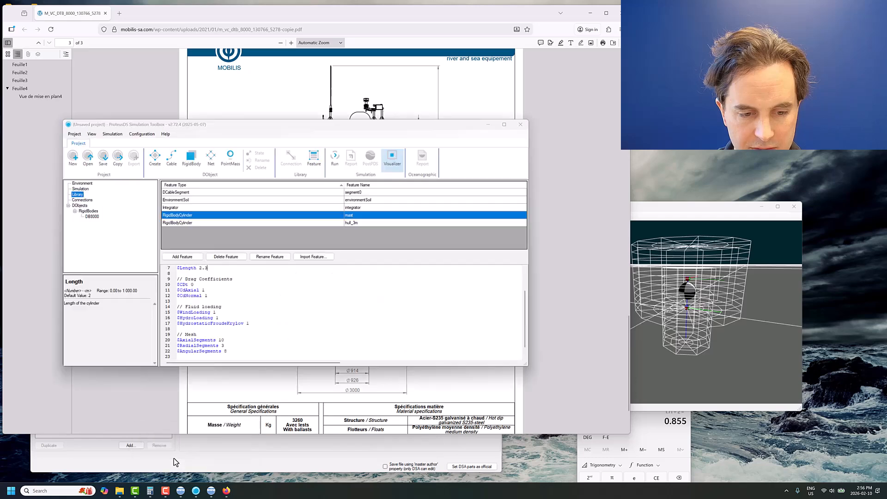
double_click(249, 324)
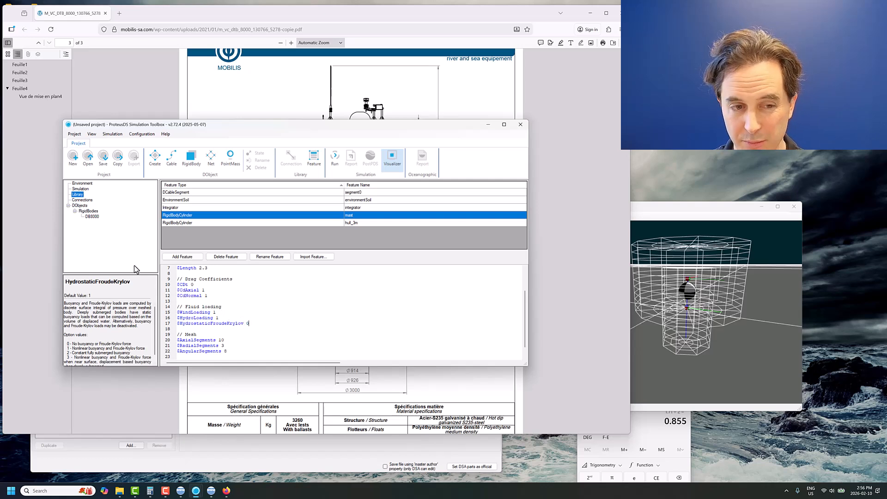
- Open the DB8000 input file at the mast's vertical offset, and switch to Calculator to compute 1.71 + 1.5
left_click(93, 217)
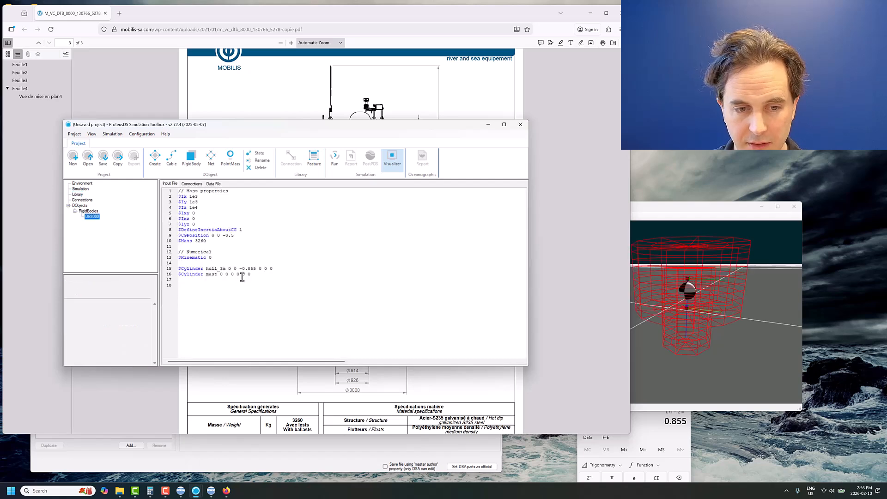
double_click(232, 275)
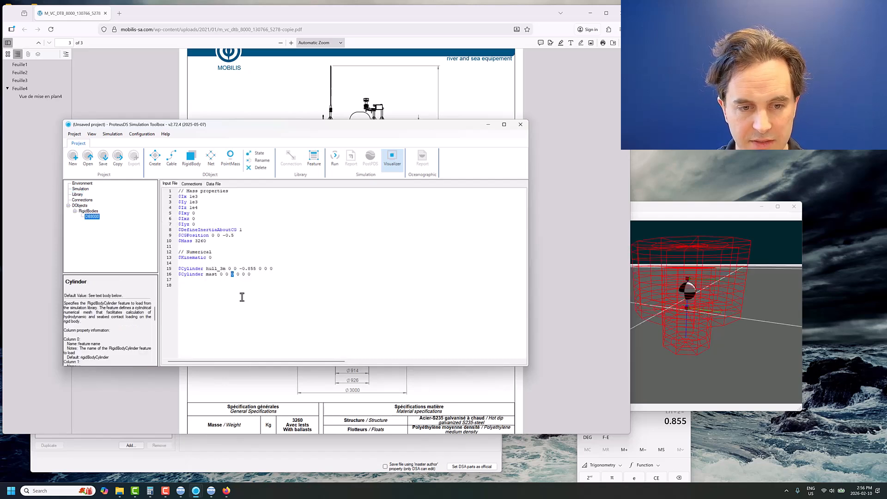
left_click(652, 427)
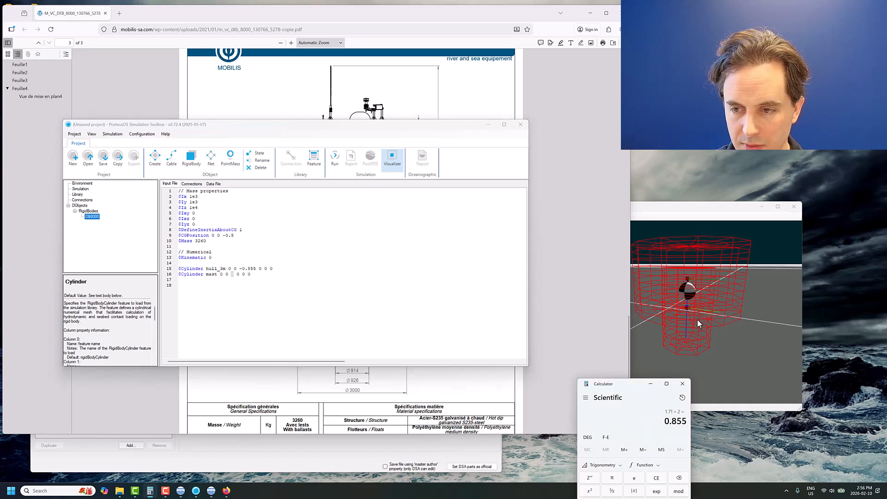
left_click(232, 277)
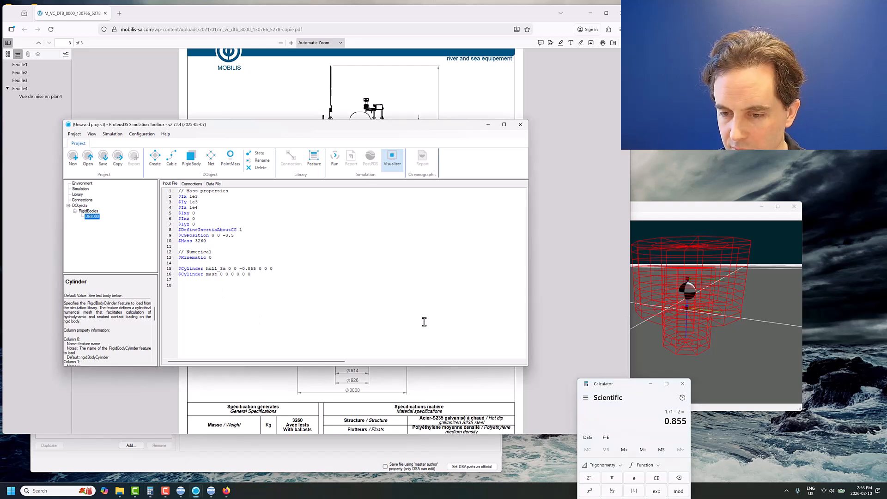
left_click_drag(619, 379, 587, 272)
left_click(627, 373)
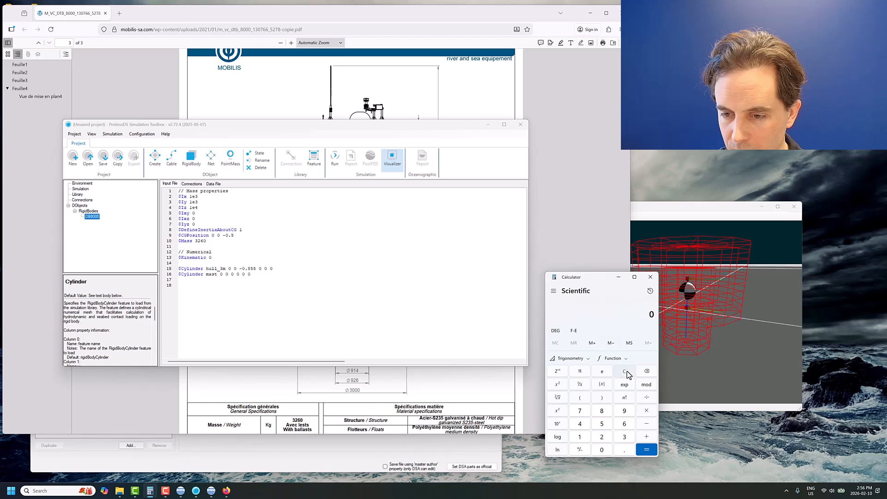
type("1.71")
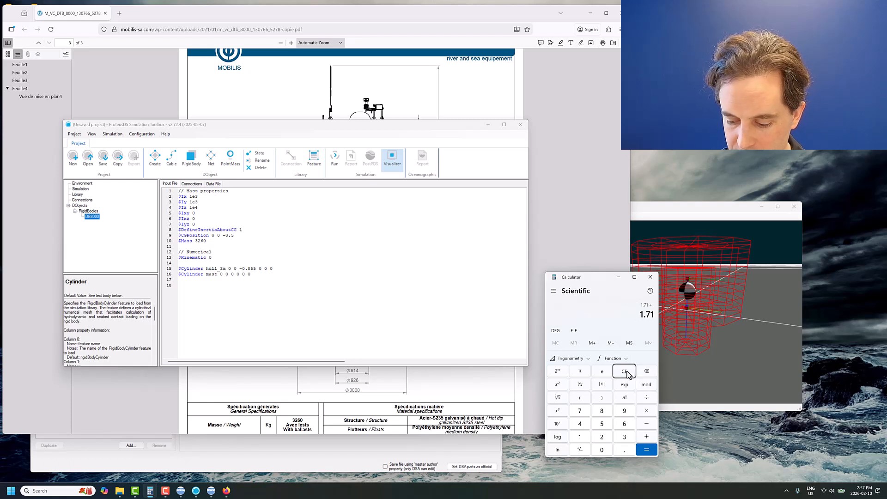
key("Return")
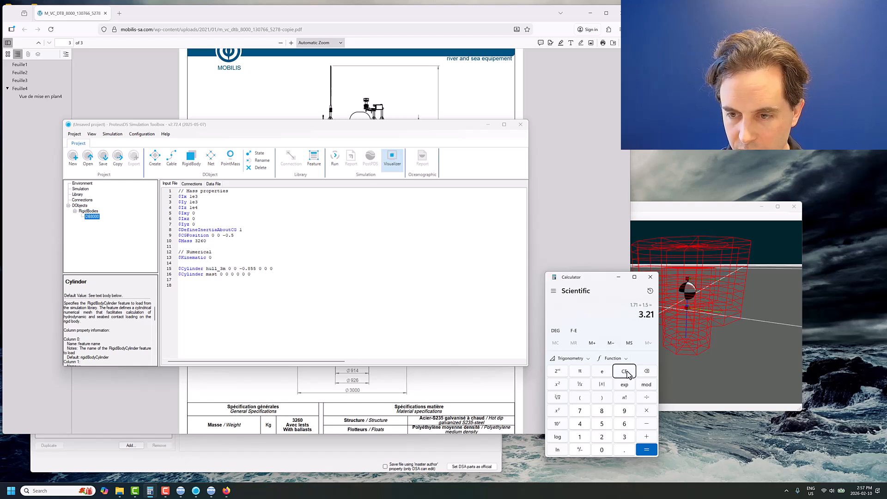
- Set the mast cylinder's vertical offset to -3.21 in the DB8000 input file, keeping the whole definition on one line
double_click(233, 274)
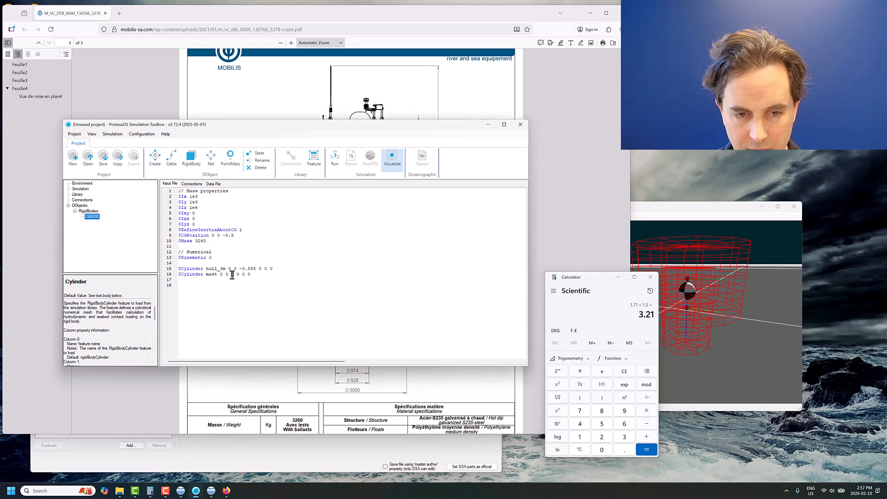
type("-3.21")
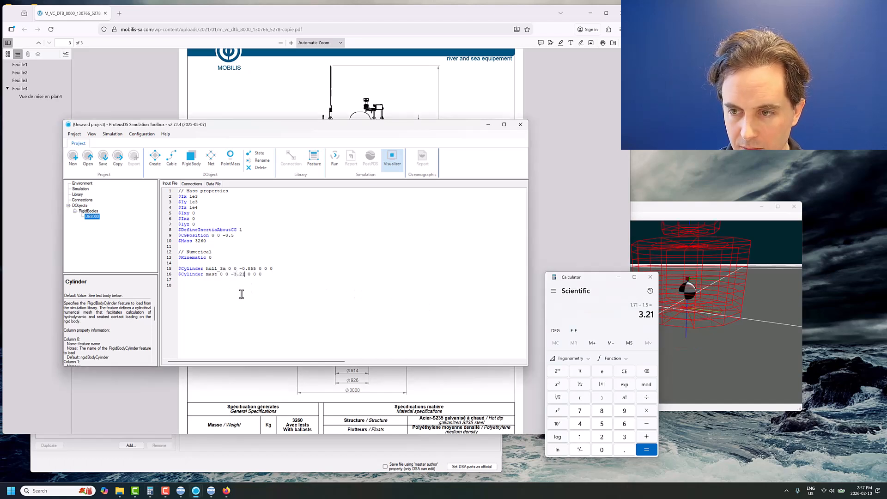
key("Return")
left_click(245, 274)
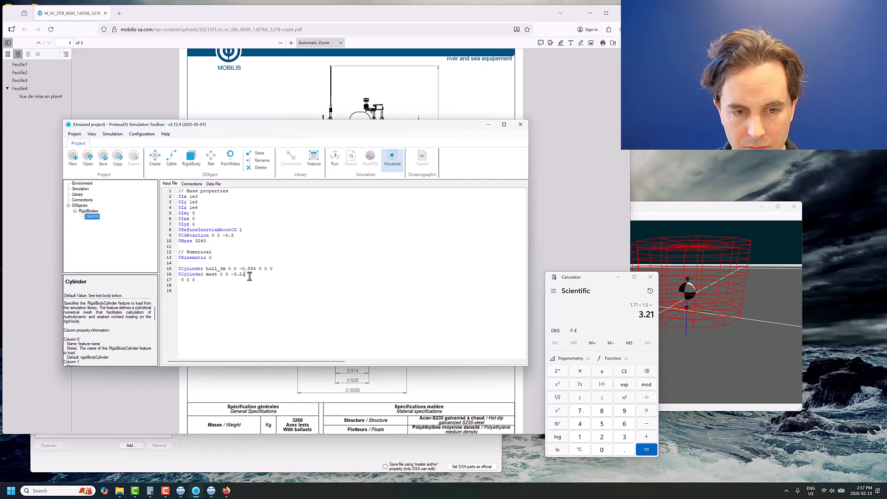
key("Delete")
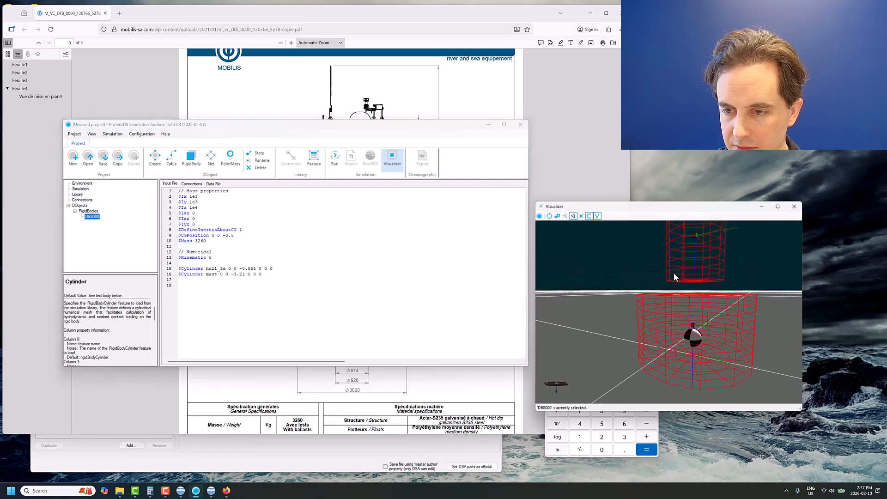
- Set the mast cylinder's vertical offset to -2.8 in the DB8000 input file so the mast rests on the hull
left_click(241, 274)
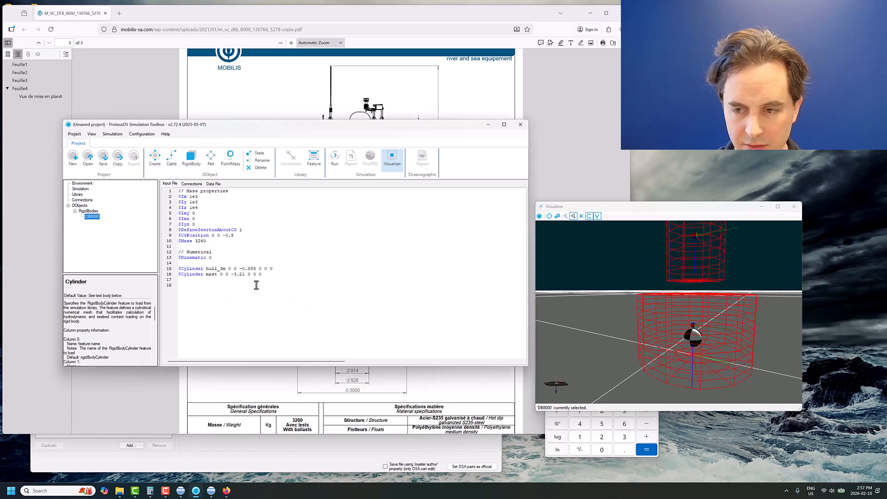
key("Delete")
key("Delete")
type("0")
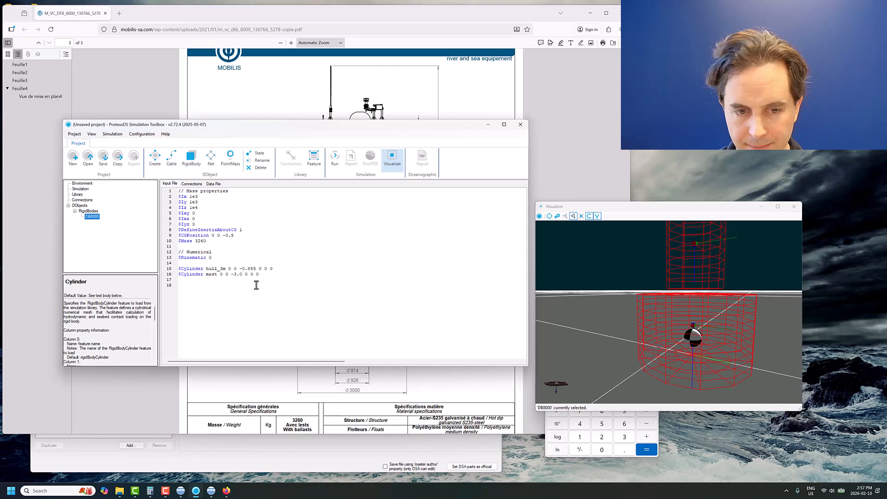
key("BackSpace")
type("2")
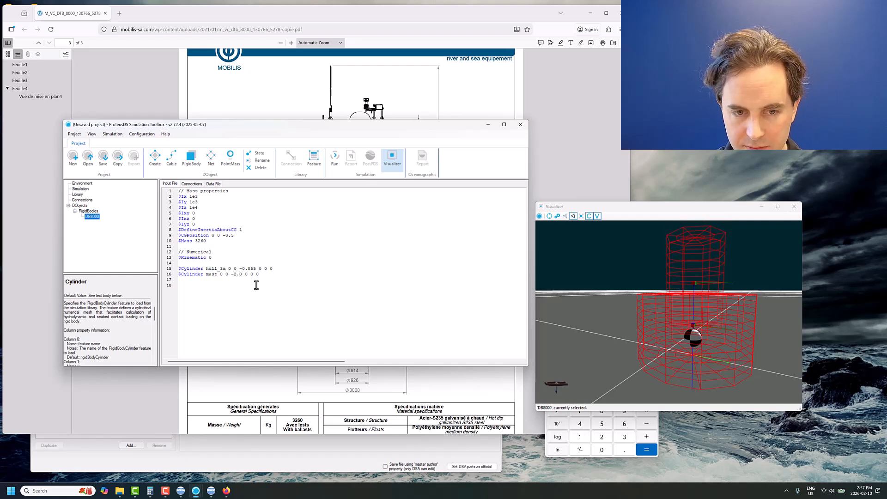
key("BackSpace")
type("7")
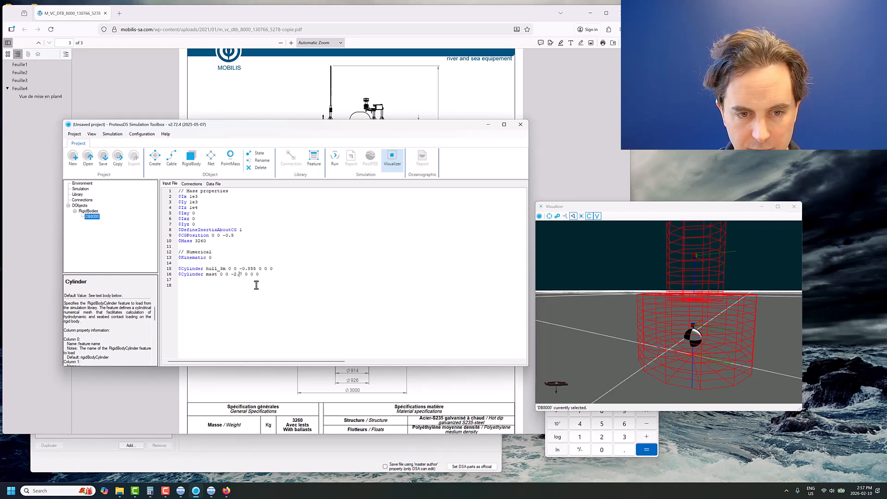
key("Delete")
type("8")
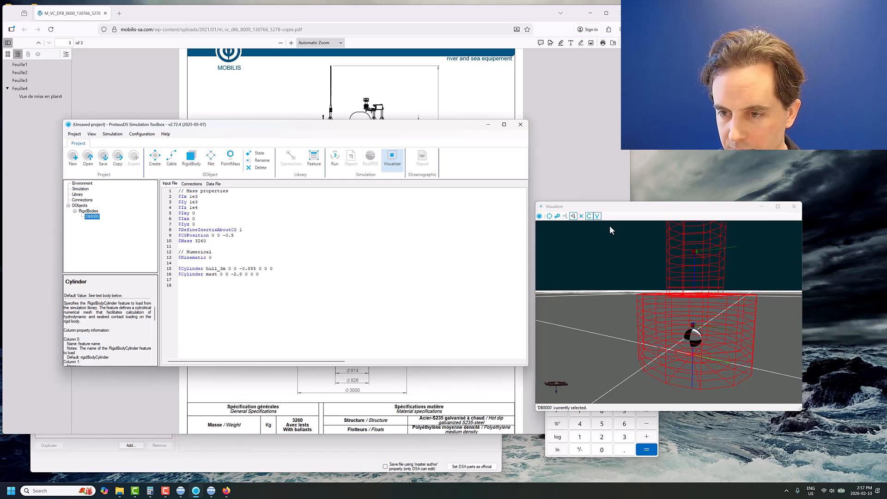
- Show the buoy with solid faces in the Visualizer, and move the Visualizer window higher, clear of the calculator
left_click_drag(609, 227, 680, 295)
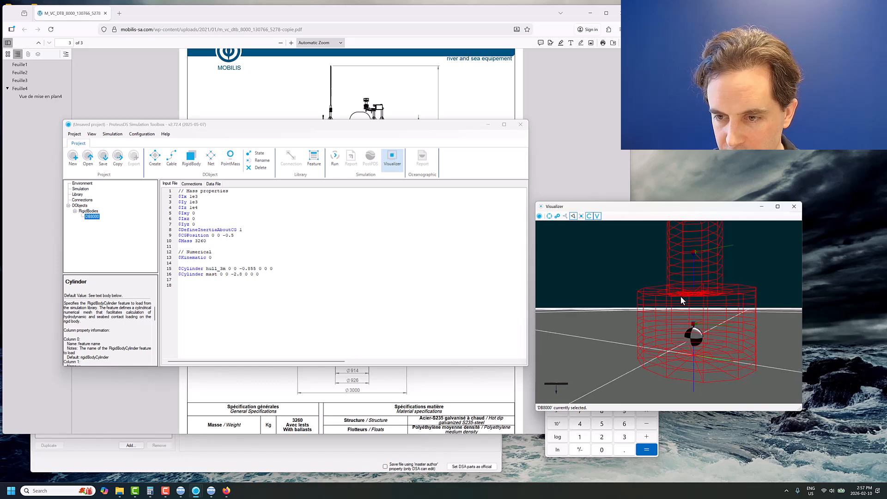
left_click(564, 216)
left_click_drag(628, 206, 653, 116)
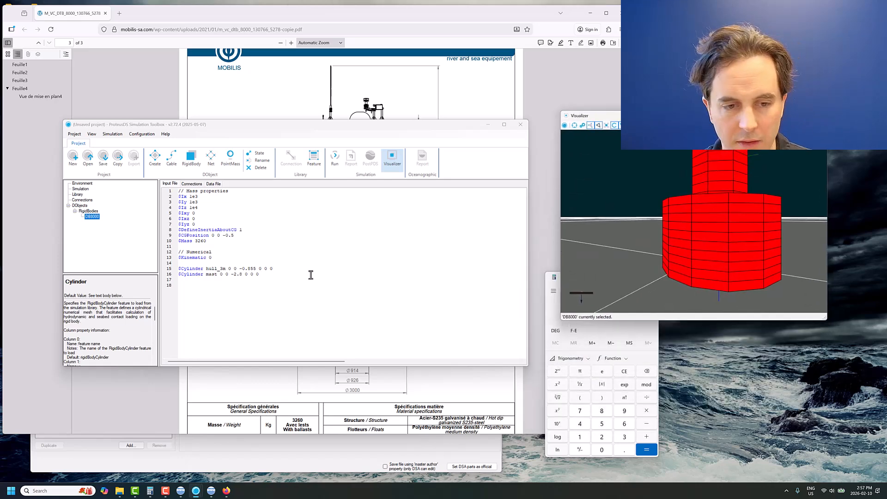
- Add a third Cylinder entry named keel to the DB8000 input file, and create its RigidBodyCylinder library feature
left_click(325, 284)
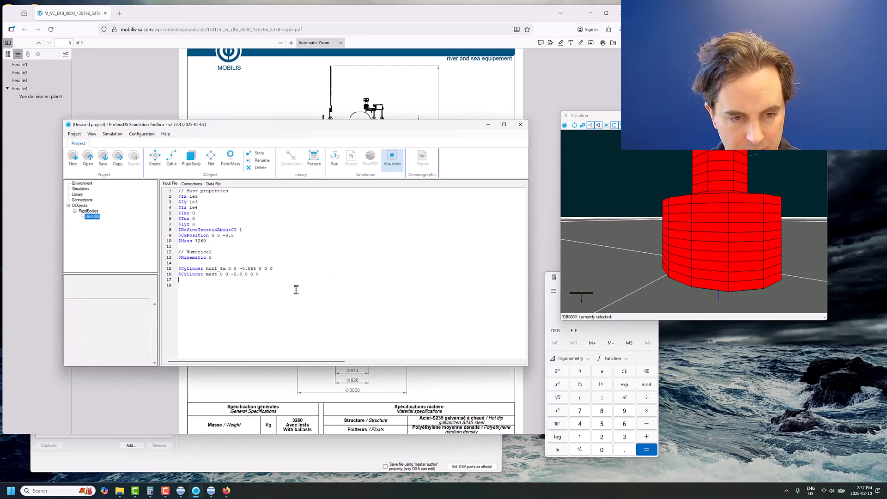
type("$Cylinder")
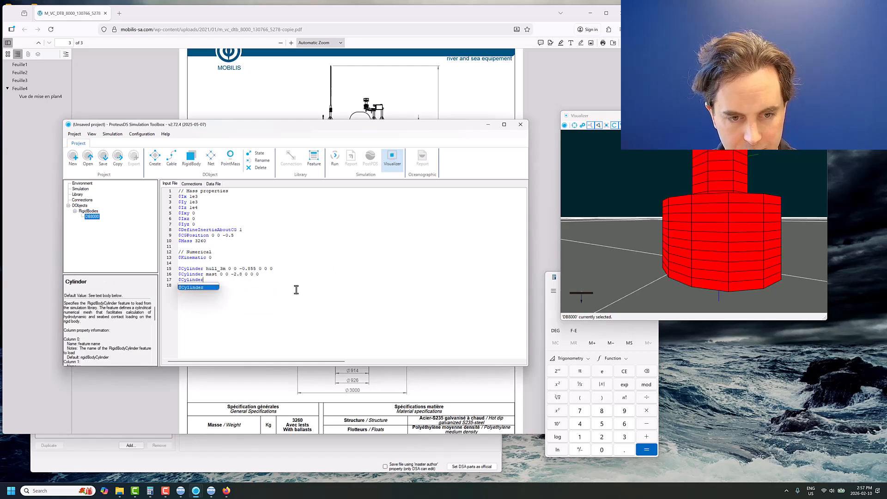
key("Return")
double_click(242, 281)
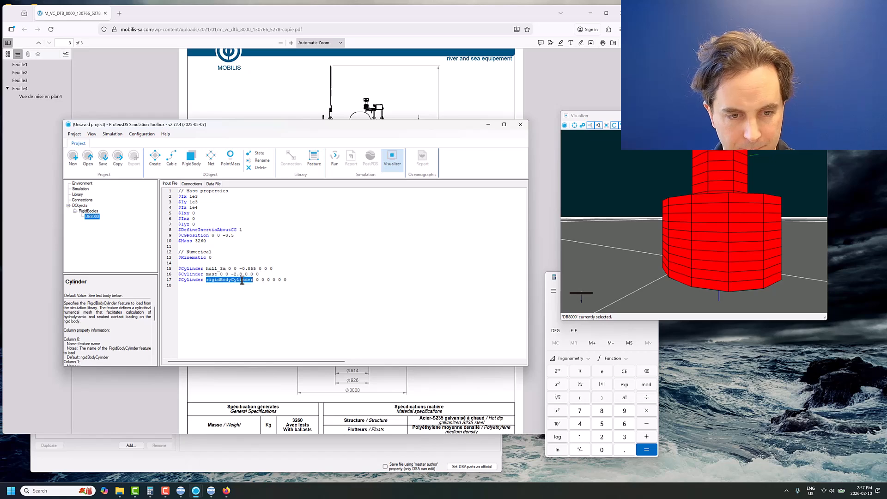
type("kee")
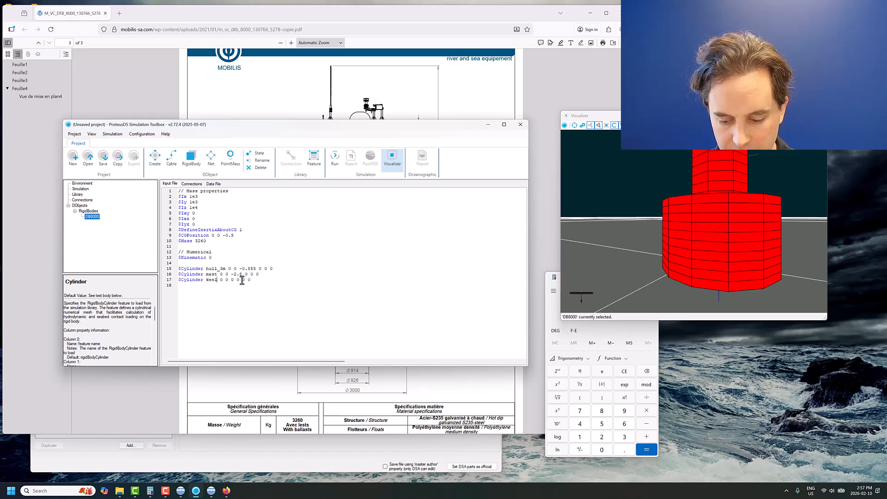
key("F2")
left_click(359, 281)
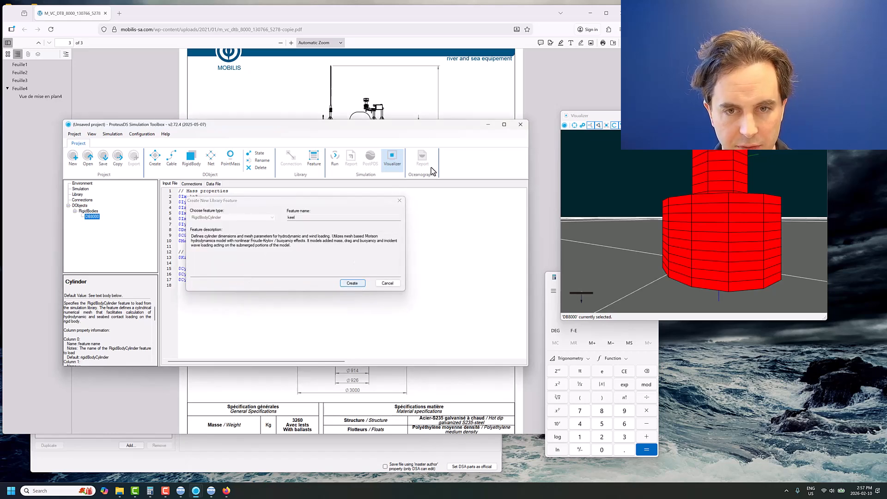
- Consult the buoy drawing in Firefox for the keel diameter, and set the keel's Diameter to 0.9 back in ProteusDS
left_click(373, 90)
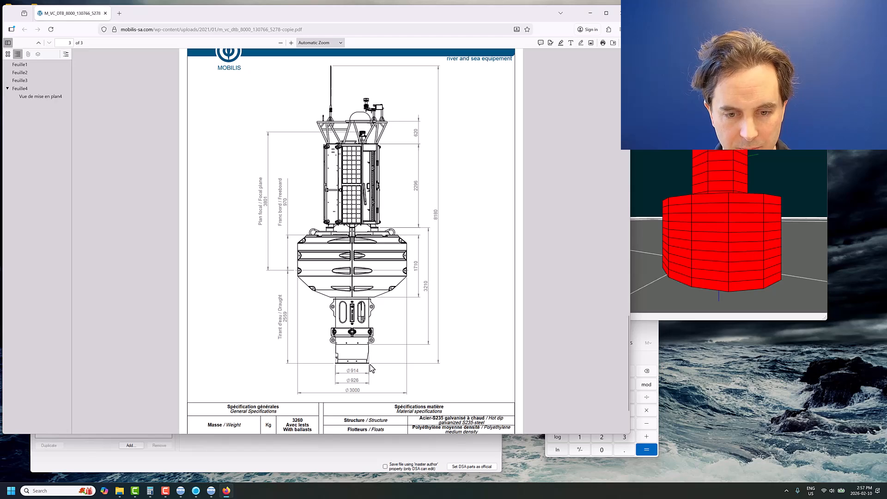
left_click(309, 450)
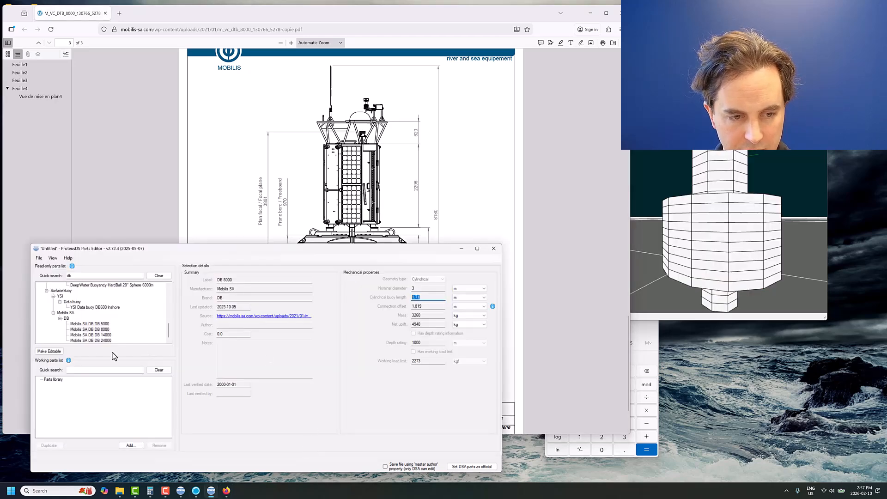
left_click(463, 251)
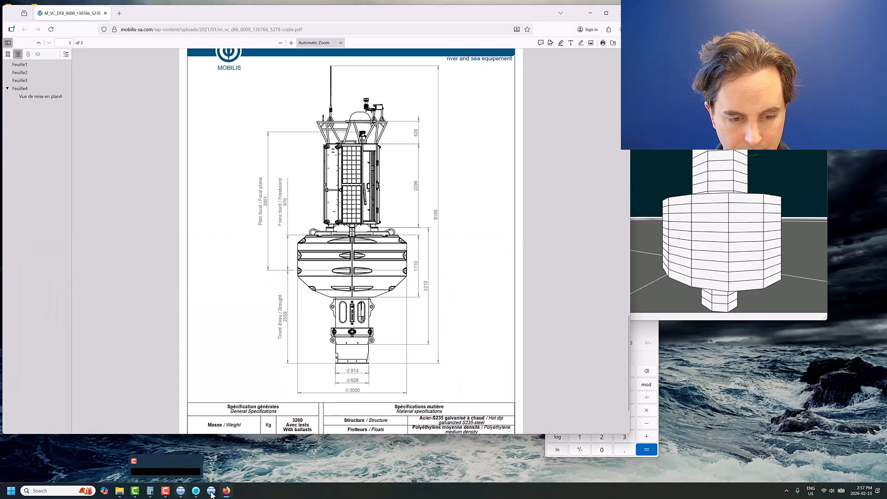
mouse_move(195, 490)
left_click(186, 463)
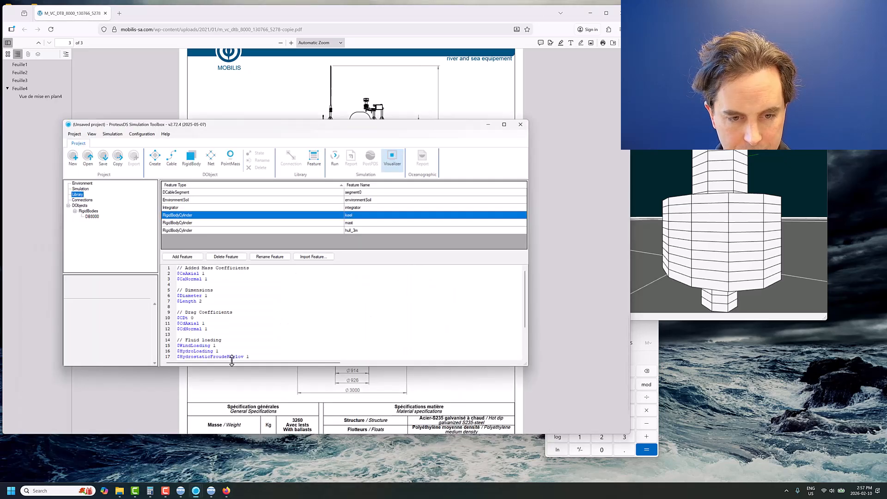
left_click(209, 297)
key("BackSpace")
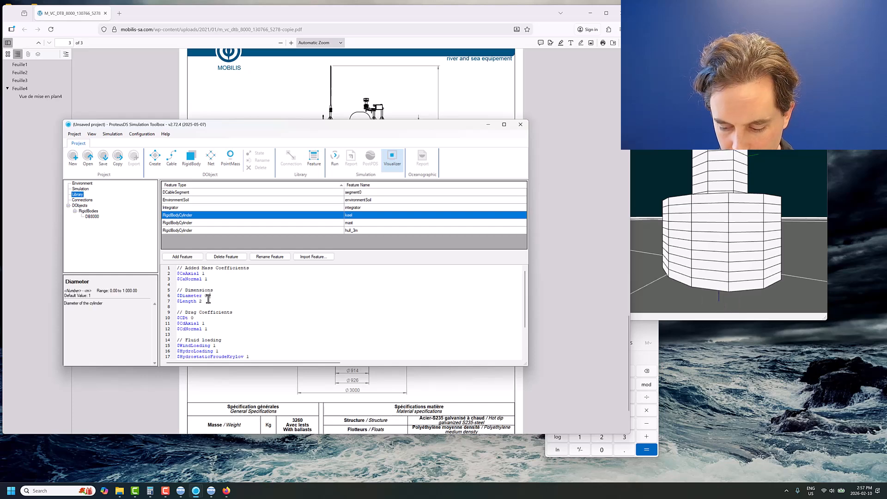
type("0.9")
- Consult the buoy drawing in Firefox for the keel height, and set the keel's Length to 1.5 back in ProteusDS
left_click(196, 301)
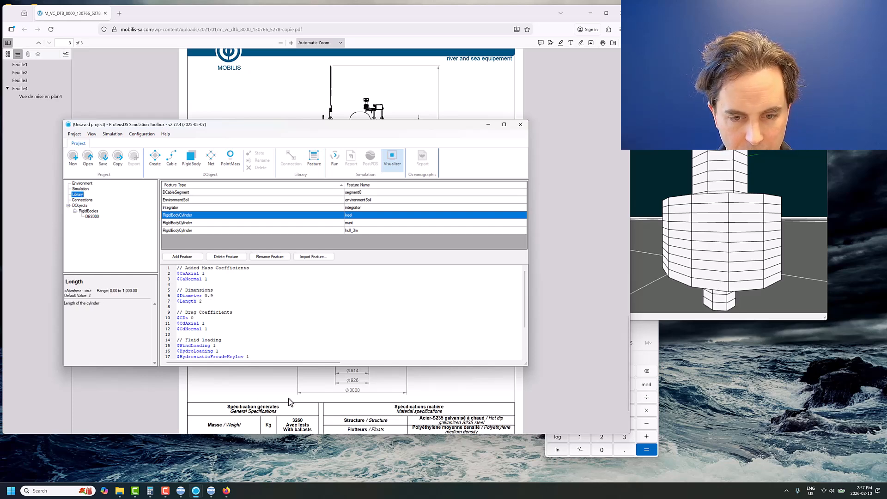
left_click(388, 369)
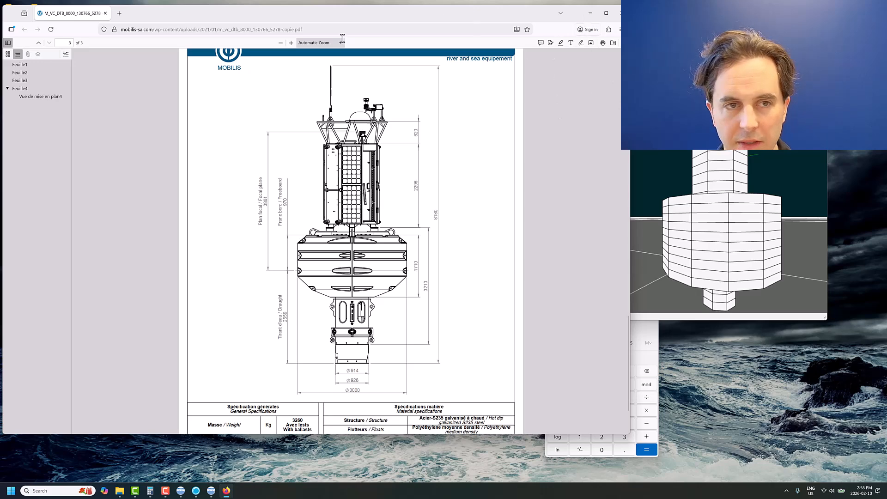
mouse_move(196, 492)
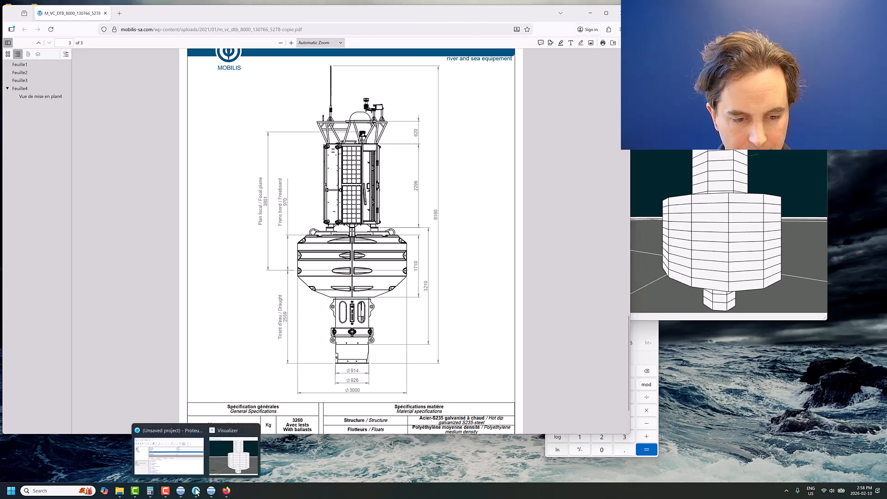
left_click(242, 445)
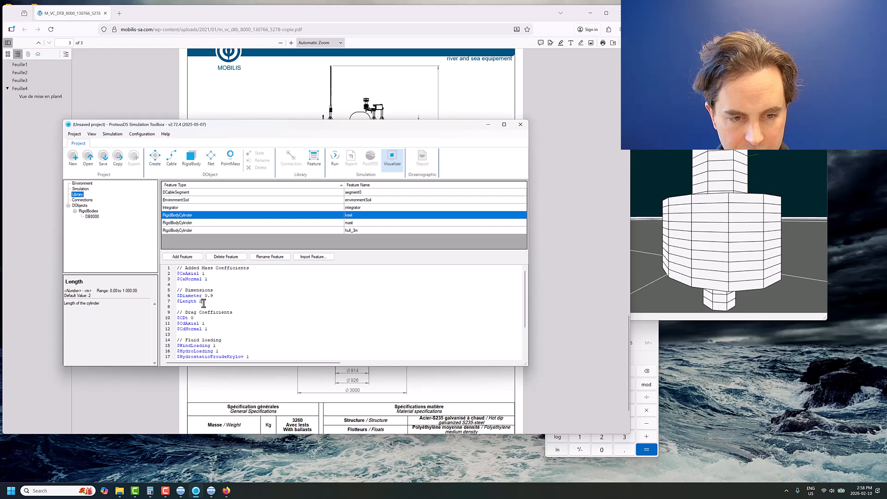
key("BackSpace")
type("1.5")
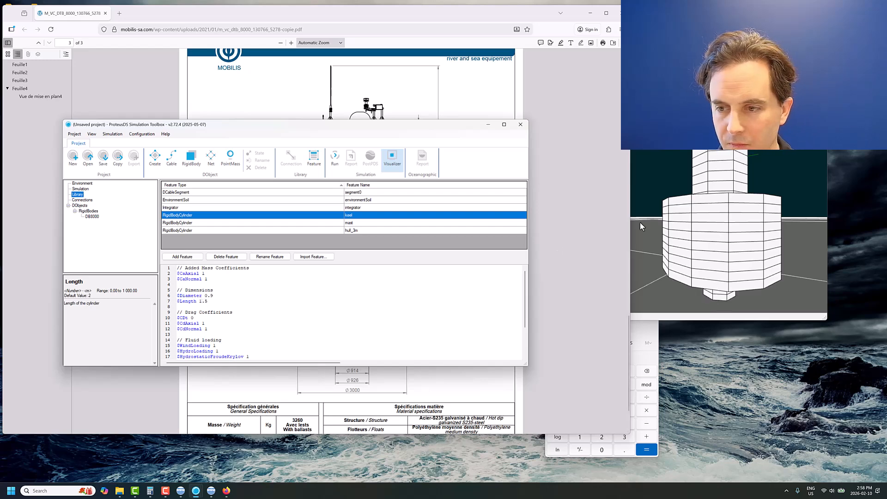
- Set the keel cylinder's vertical offset to 0.75 in the DB8000 input file, and inspect the whole buoy in the Visualizer
left_click_drag(640, 223, 642, 196)
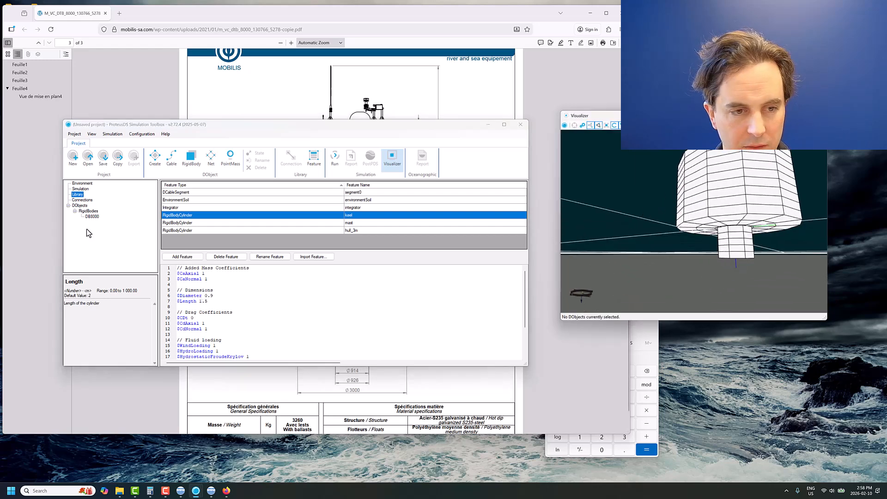
left_click(92, 216)
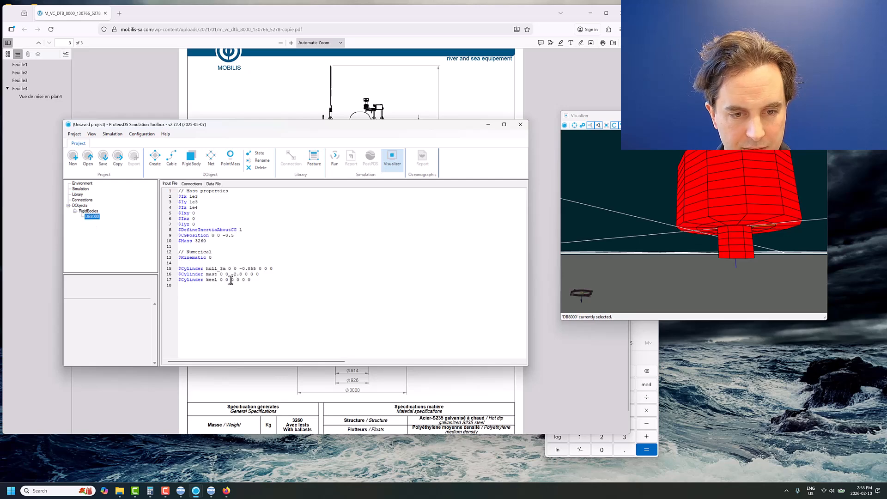
left_click(231, 280)
type(".75")
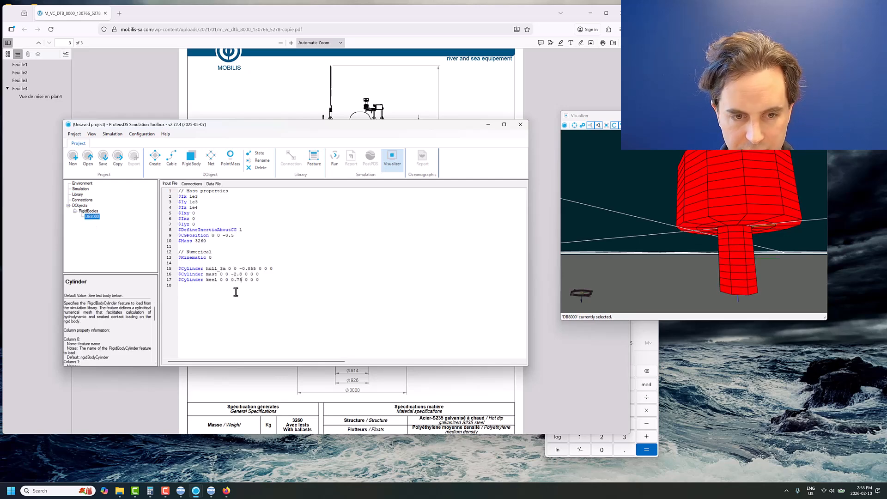
left_click_drag(691, 201, 722, 244)
scroll(702, 213, "down", 5)
- Save the project under the name setup in the DB8000 mooring working folder
left_click(103, 159)
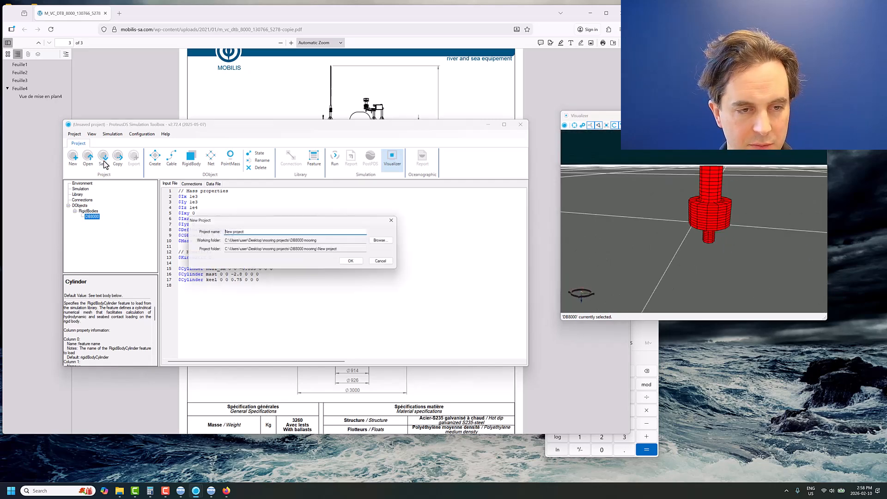
left_click(386, 242)
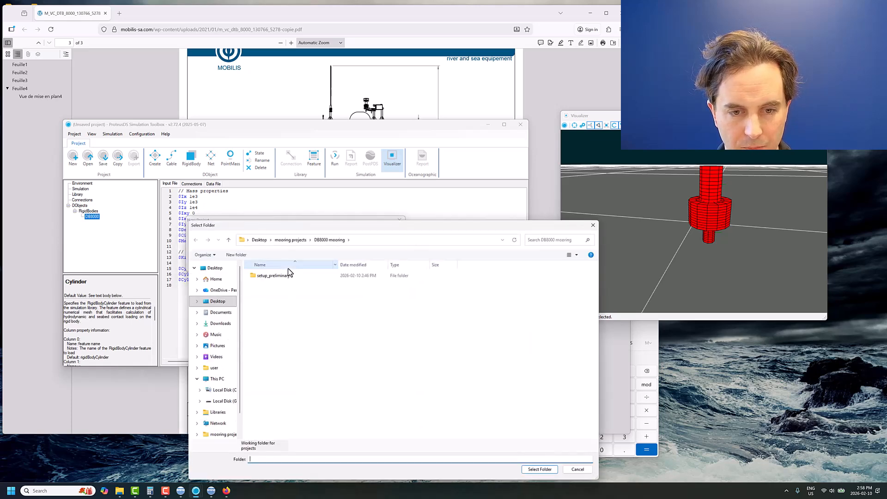
left_click(539, 467)
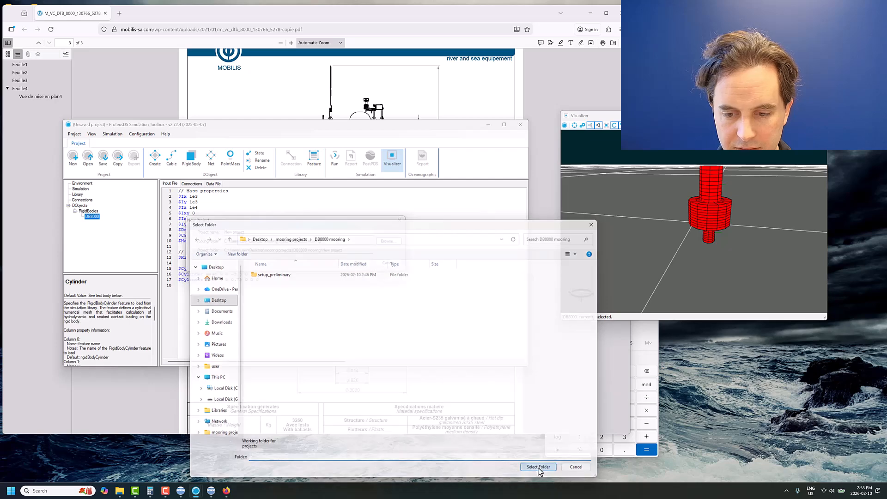
triple_click(256, 233)
type("setup")
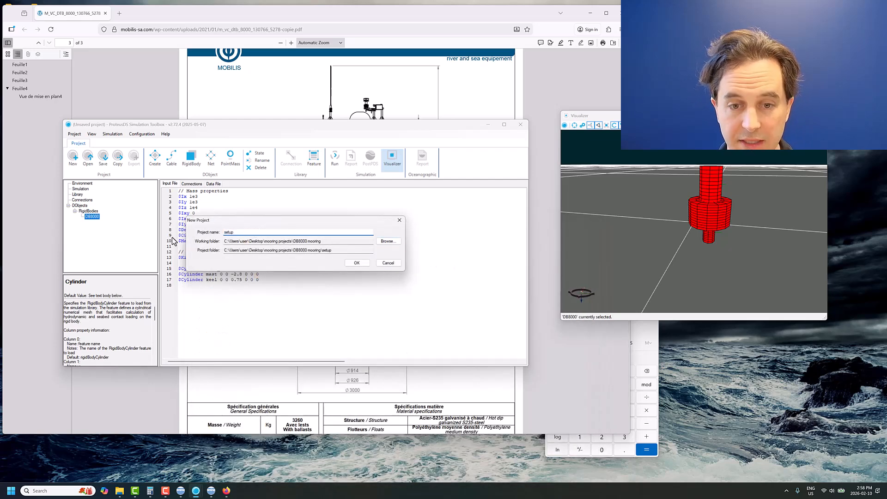
left_click(359, 264)
- Generate an initial state for the DB8000 with its X position at 50 m, and view the relocated buoy
left_click_drag(717, 223, 695, 223)
scroll(696, 223, "down", 5)
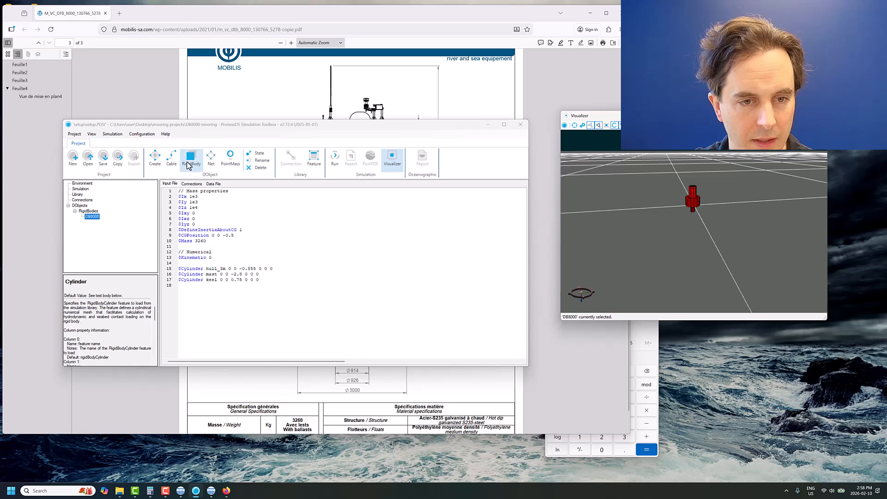
left_click(266, 155)
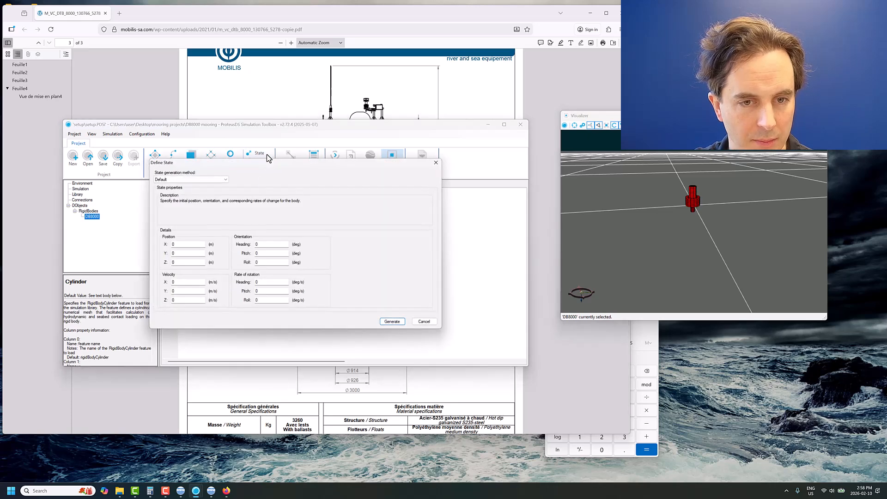
double_click(181, 245)
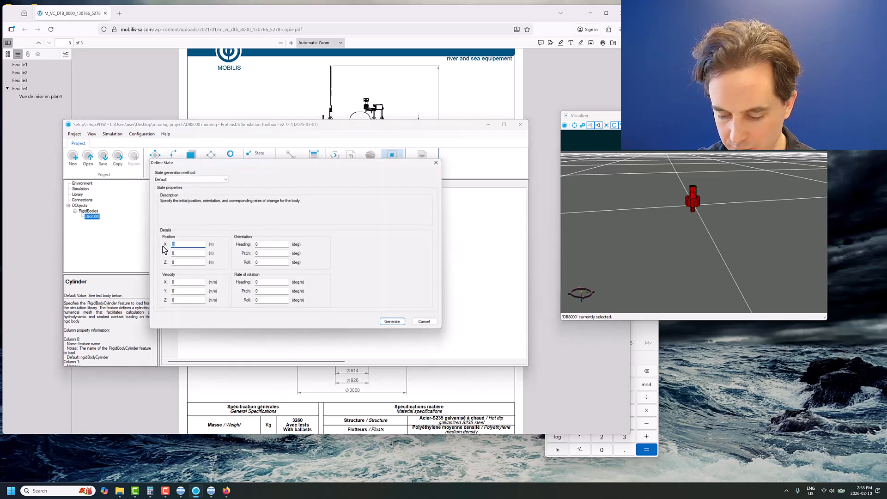
type("50")
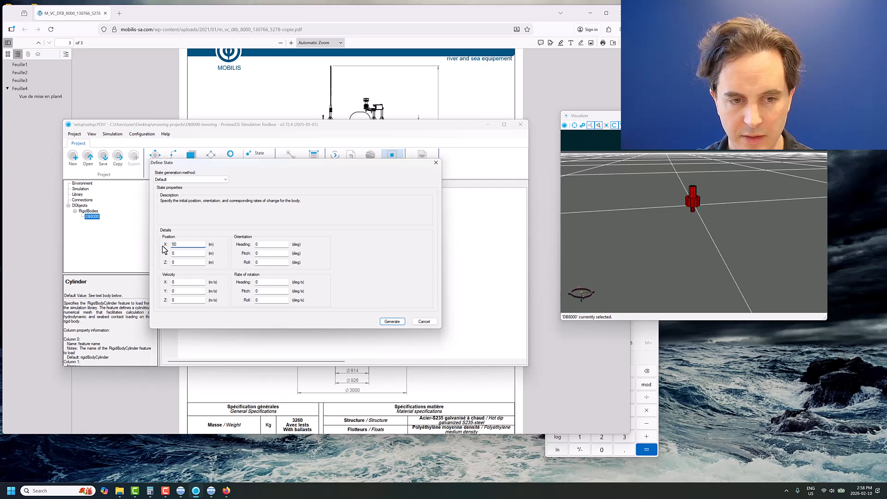
left_click(392, 321)
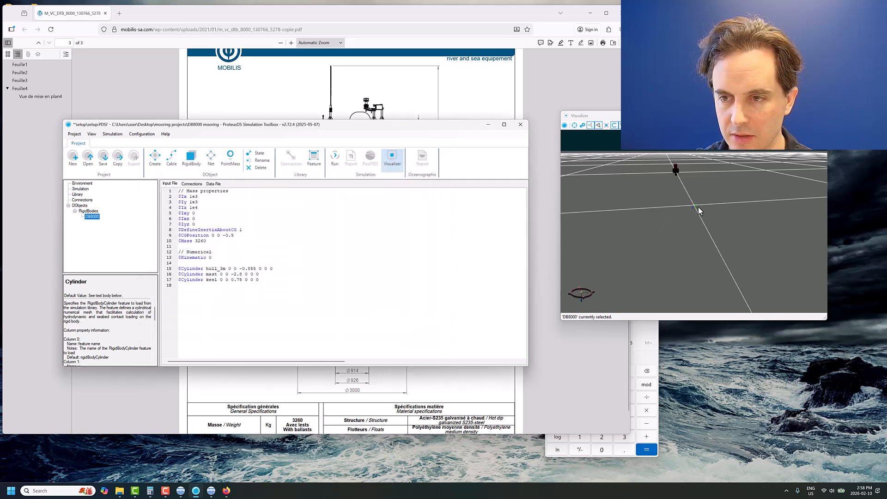
left_click_drag(697, 206, 805, 214)
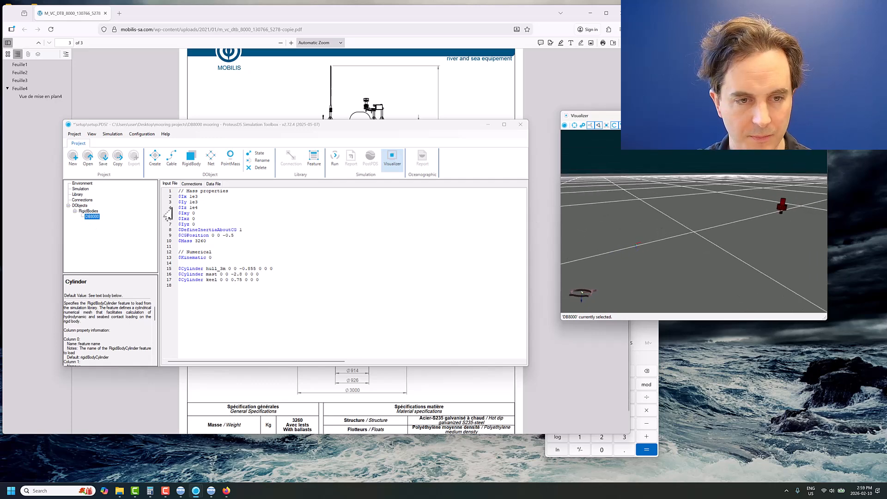
- Create a new cable object named mooring in the project
left_click(287, 245)
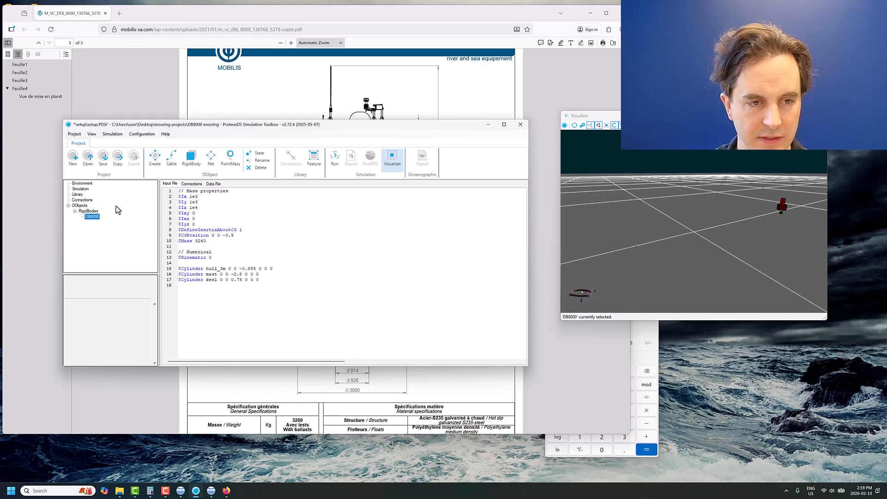
left_click(172, 157)
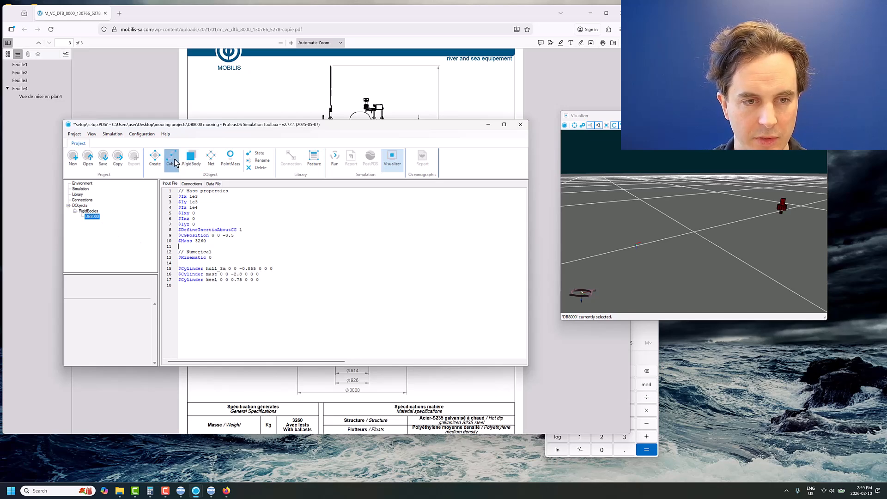
type("mooring")
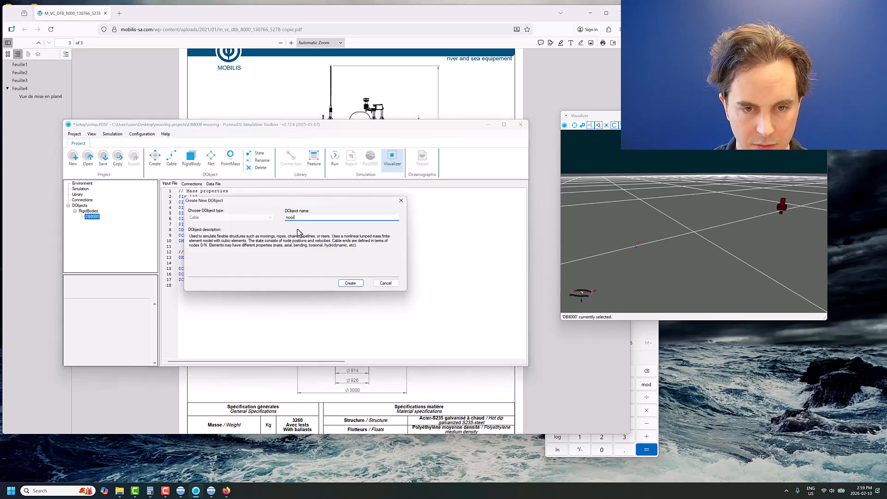
key("Return")
- Fix the mooring cable's end node by setting NodeNStatic to 1 in its input file
left_click(243, 239)
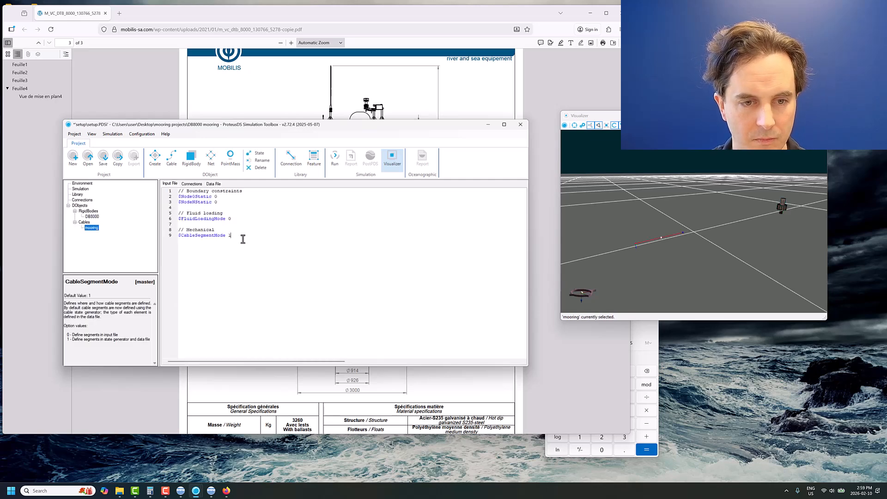
key("Return")
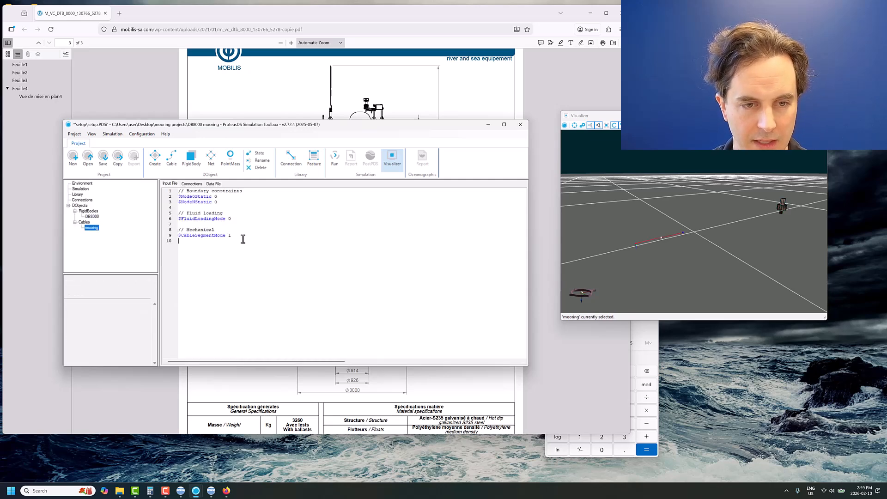
left_click(214, 204)
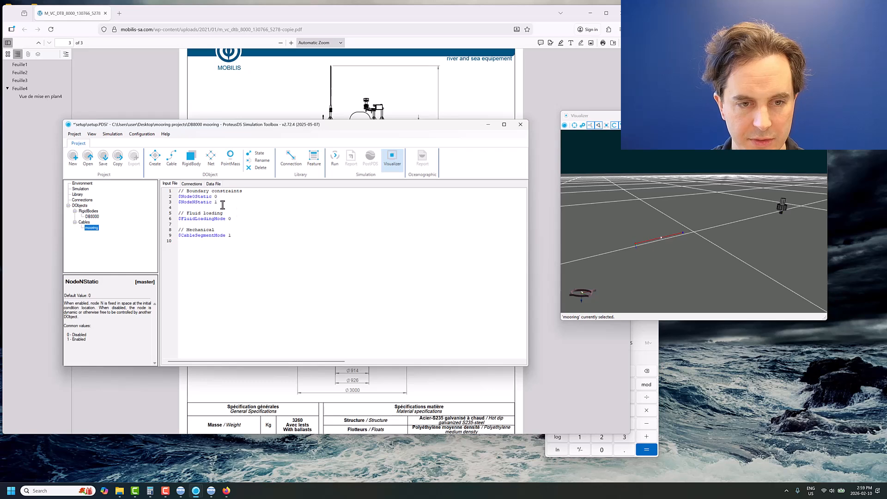
key("shift+Home")
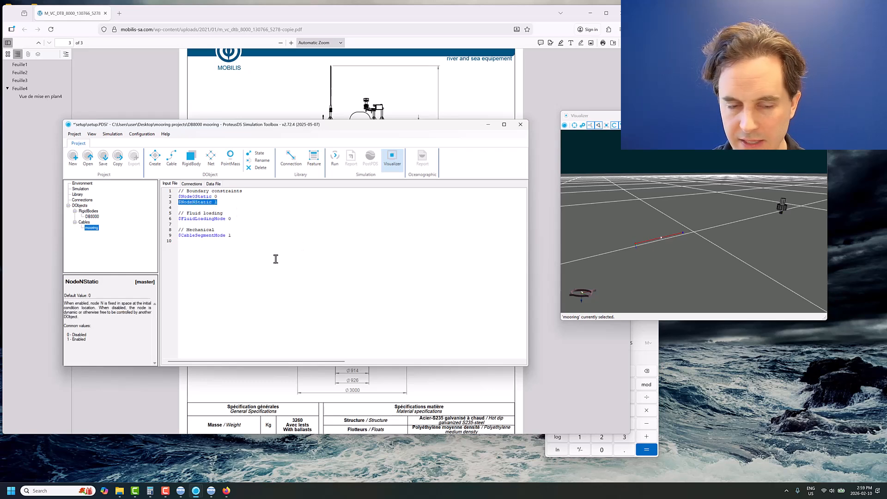
left_click(259, 256)
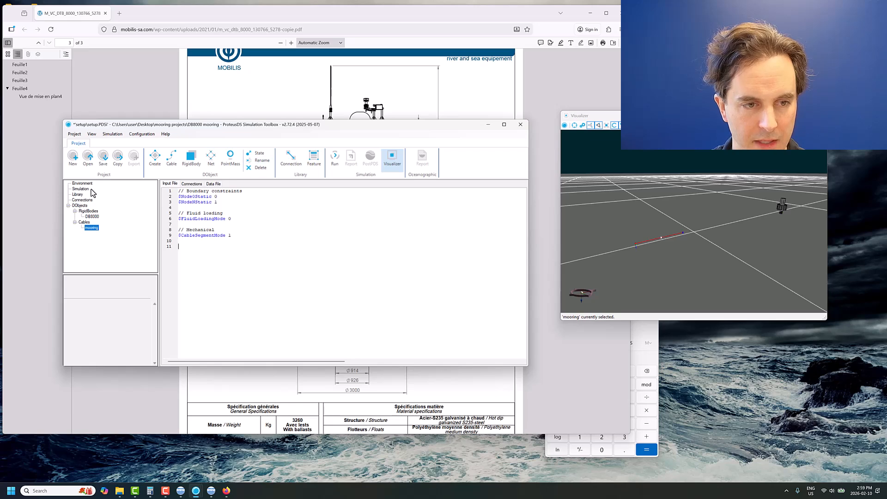
- Display the project's feature library, and close the untitled Oceanographic Designer window
left_click(77, 194)
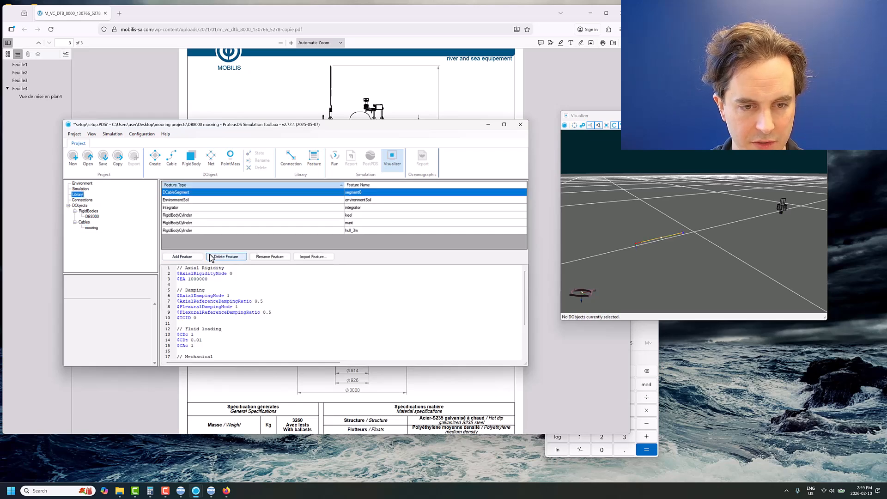
mouse_move(179, 494)
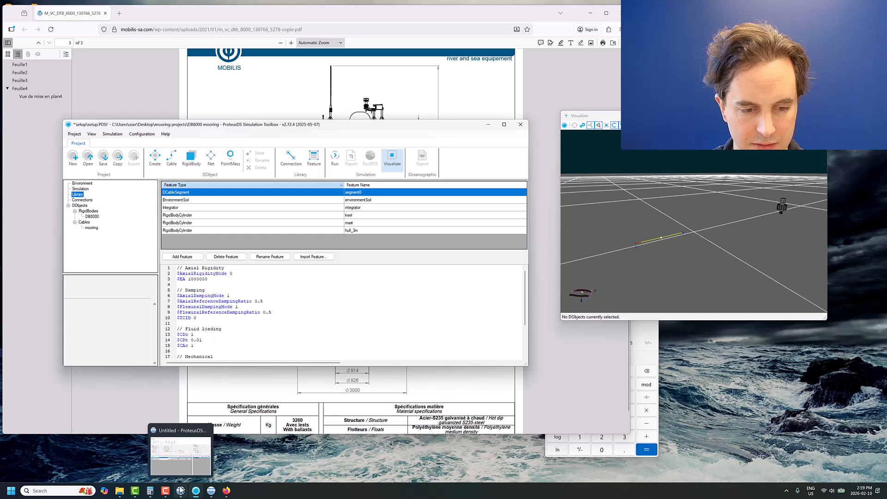
left_click(179, 455)
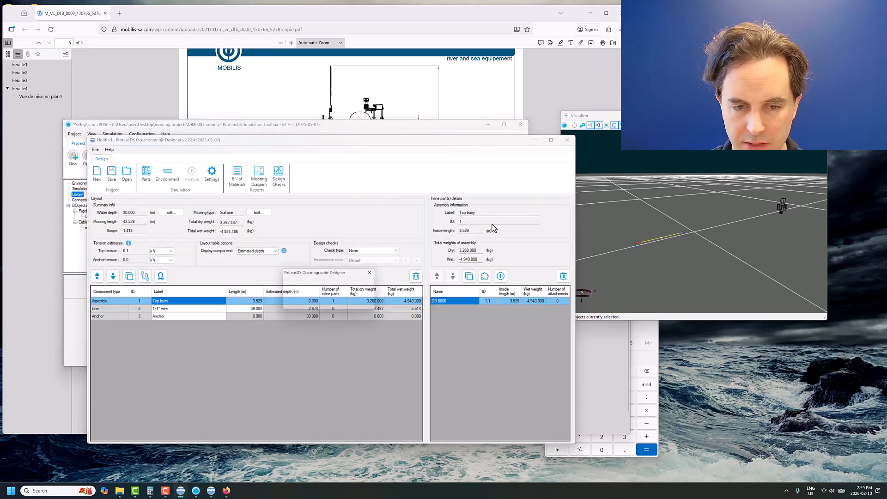
left_click(332, 305)
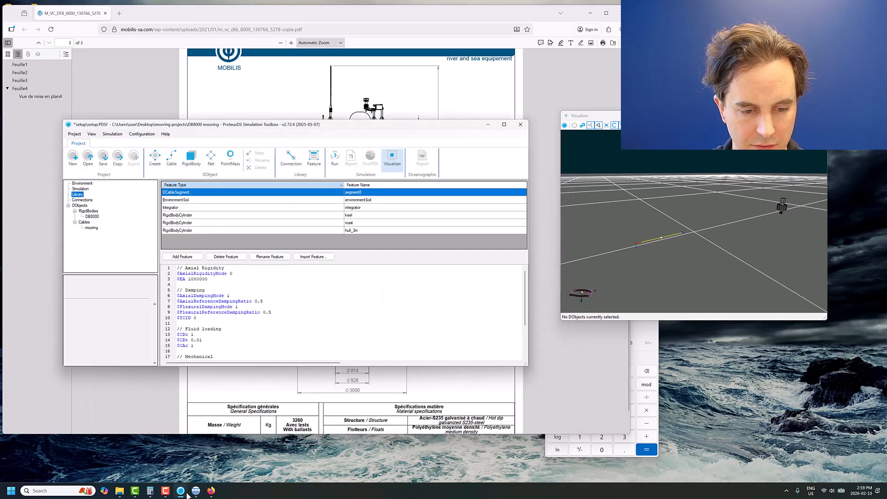
- Switch to the ProteusDS Parts Editor, clear the parts search, and select the Sotra Grade 3 studless 30mm mooring chain in the official library
left_click(194, 492)
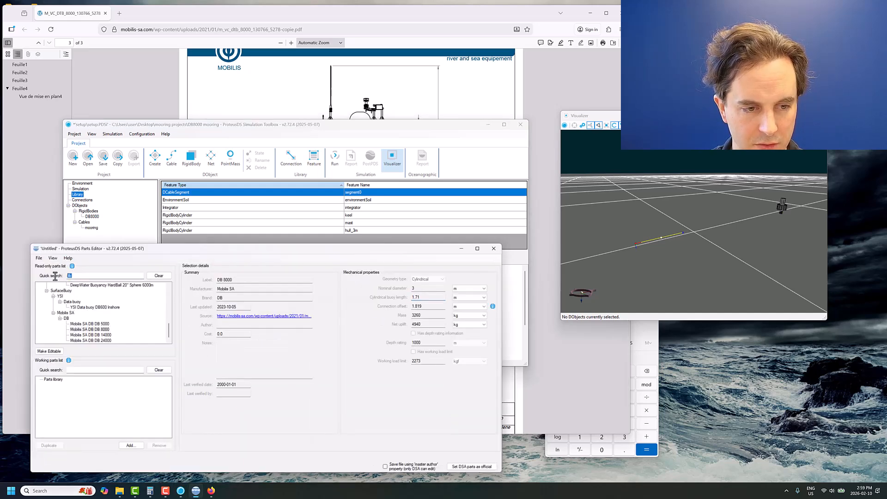
left_click(158, 276)
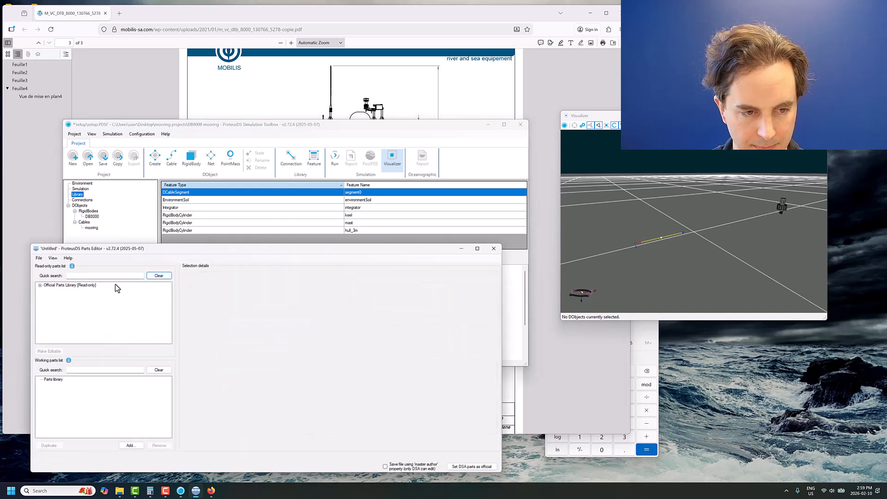
left_click(40, 284)
left_click(47, 323)
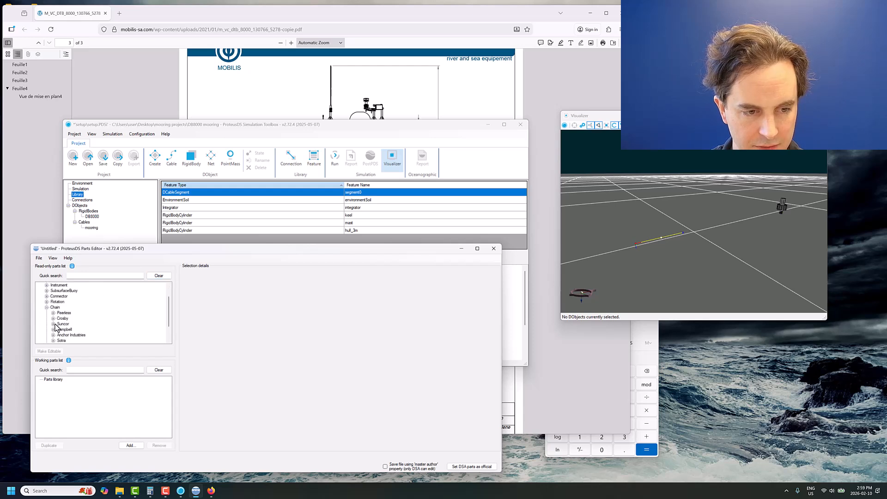
left_click(53, 340)
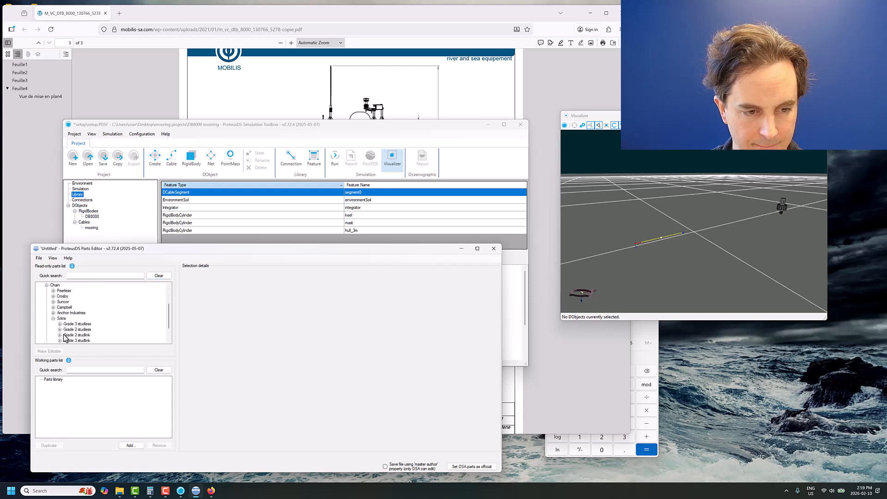
scroll(62, 341, "down", 1)
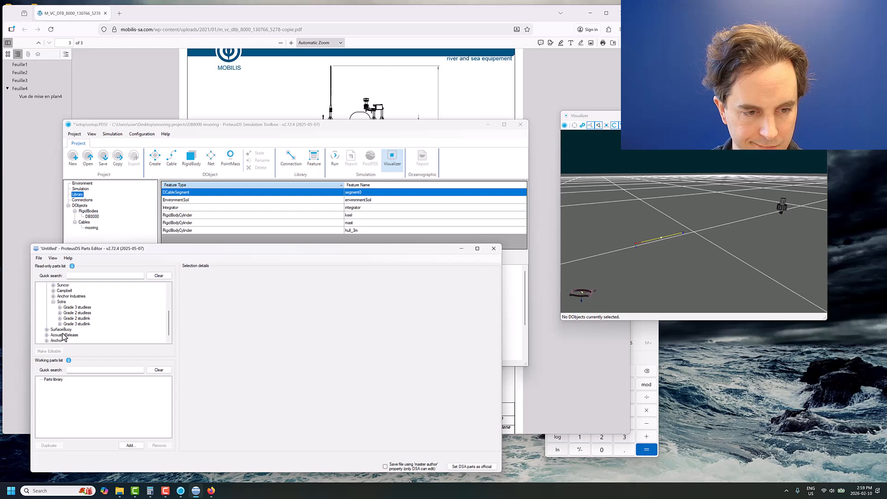
left_click(61, 308)
left_click(118, 324)
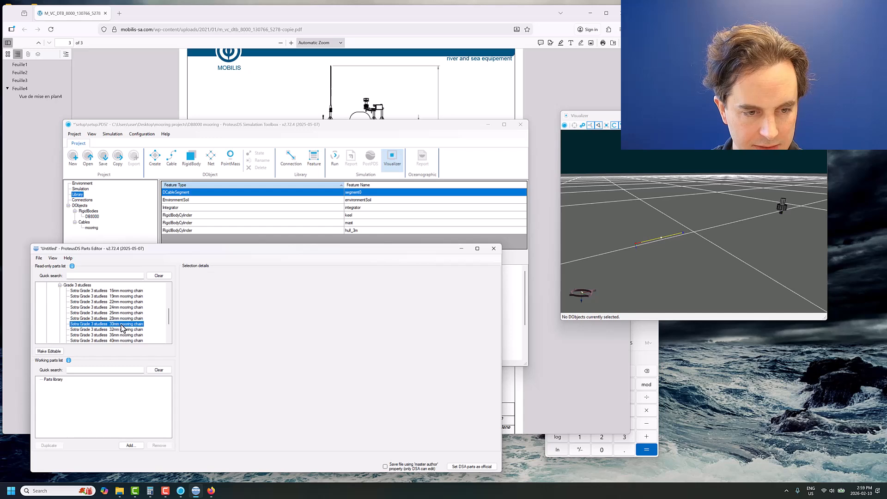
- Copy the selected chain's properties in ProteusDS input format to the clipboard, and return to the Simulation Toolbox
left_click(53, 258)
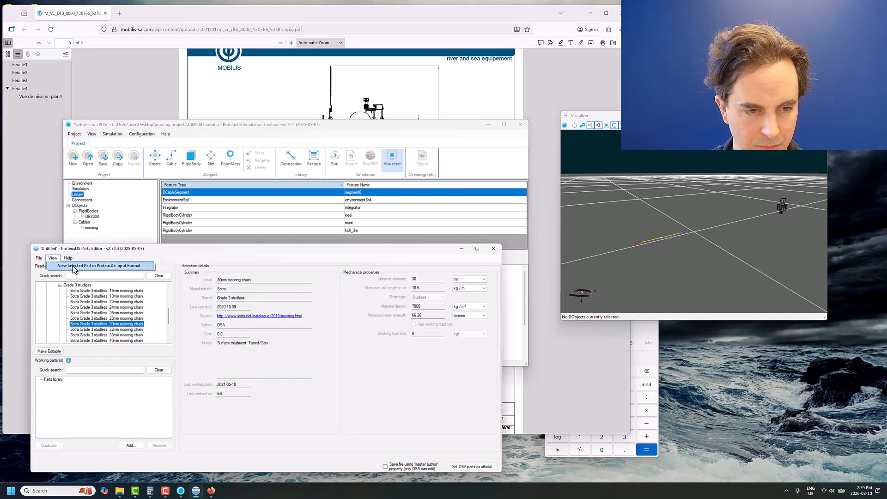
left_click(73, 265)
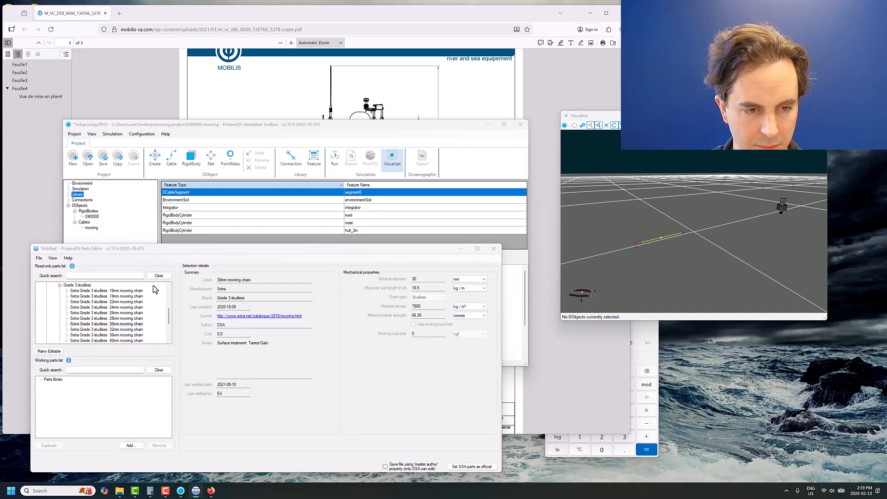
left_click(157, 440)
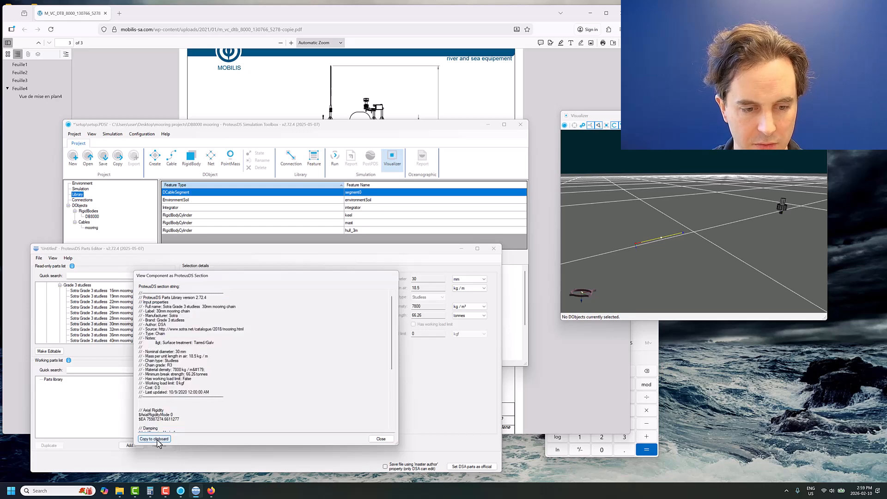
left_click(211, 127)
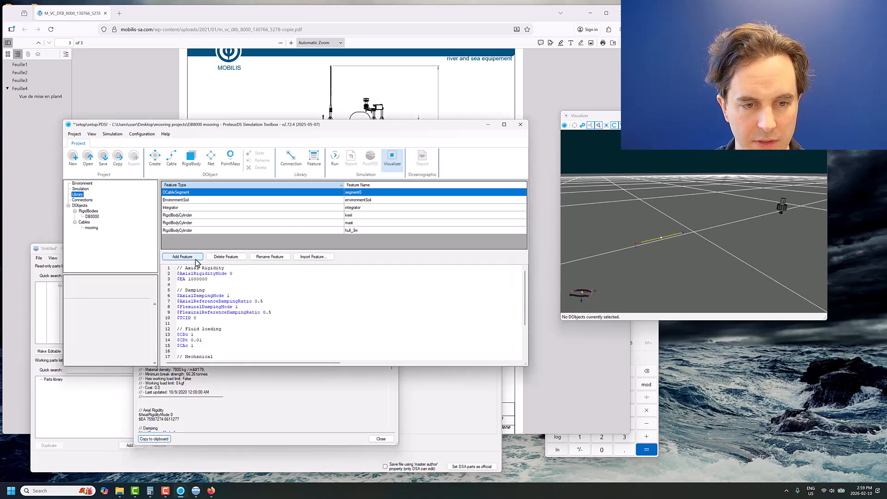
left_click(218, 280)
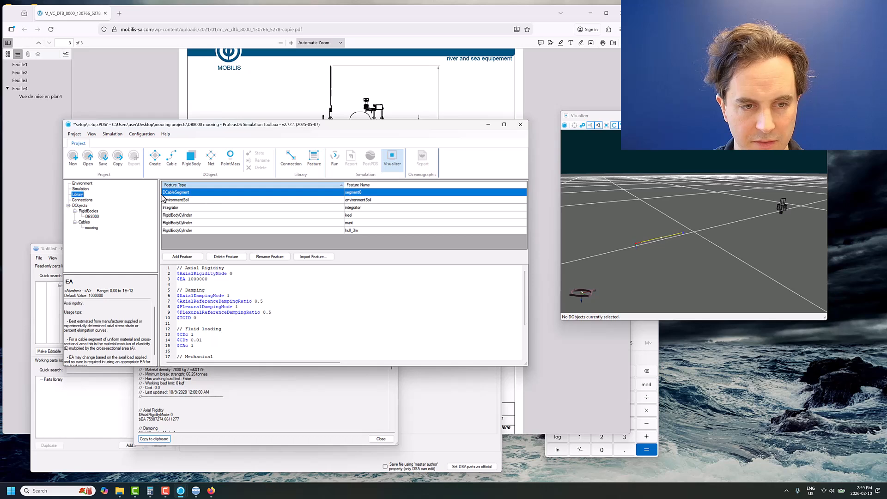
left_click(260, 257)
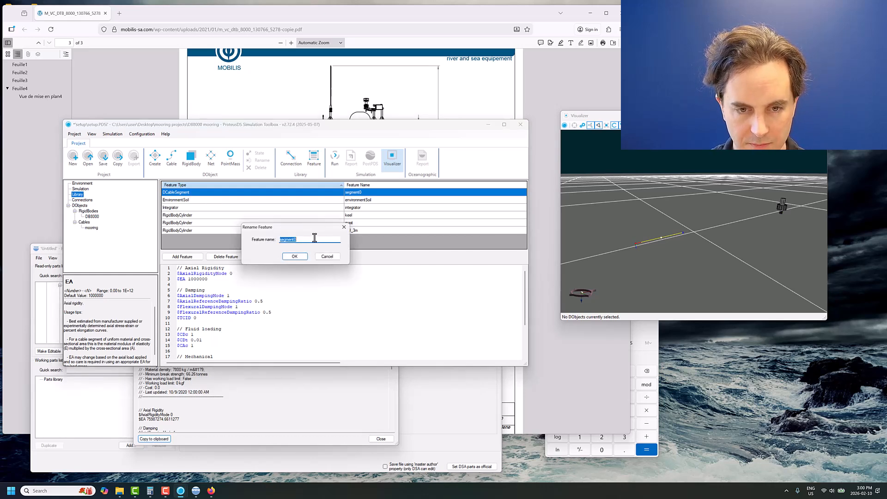
left_click(326, 256)
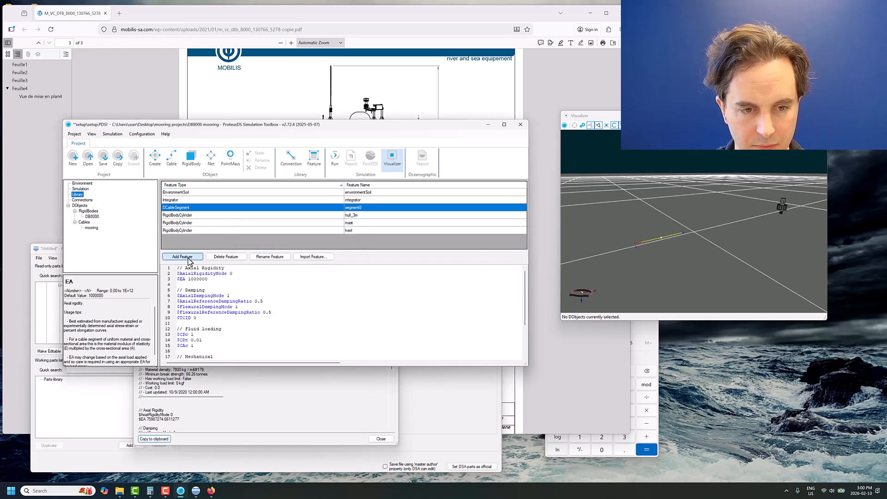
- Add a DCableSegment feature named chain_30mm to the library
left_click(182, 256)
left_click(246, 214)
left_click(231, 223)
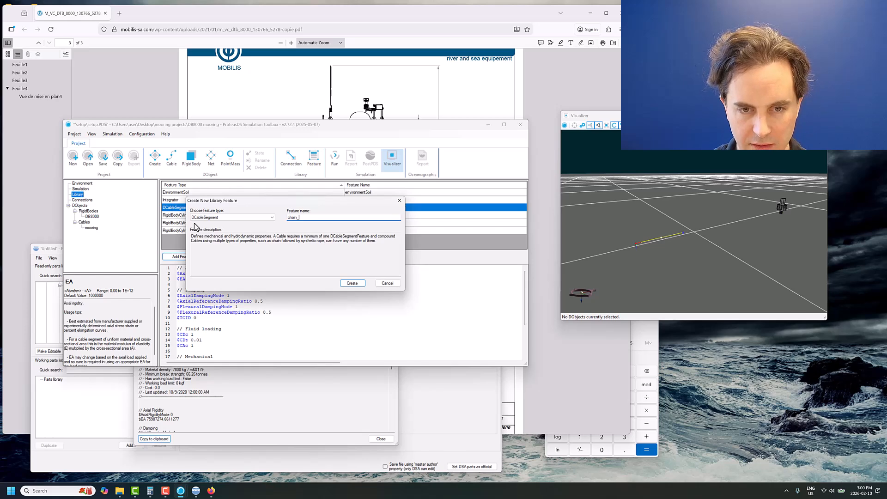
key("Return")
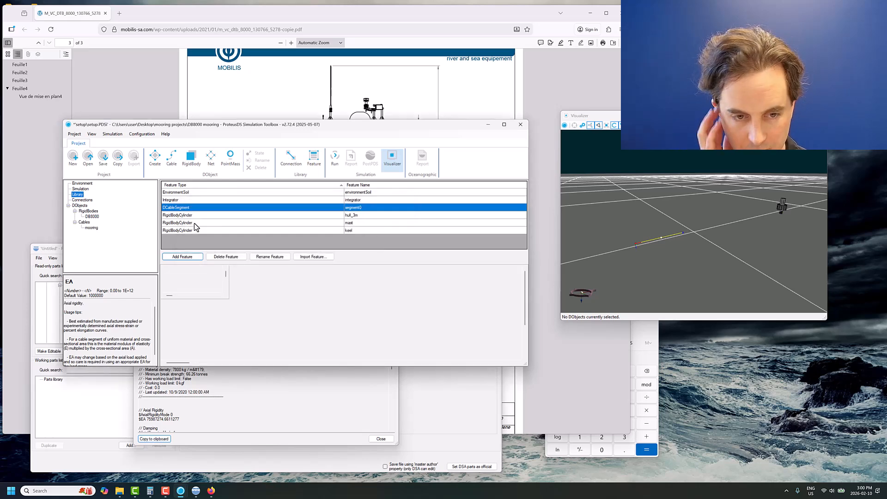
- Replace all default properties of the chain_30mm segment with the copied Sotra chain properties, and review the pasted text
left_click(216, 285)
scroll(215, 285, "down", 3)
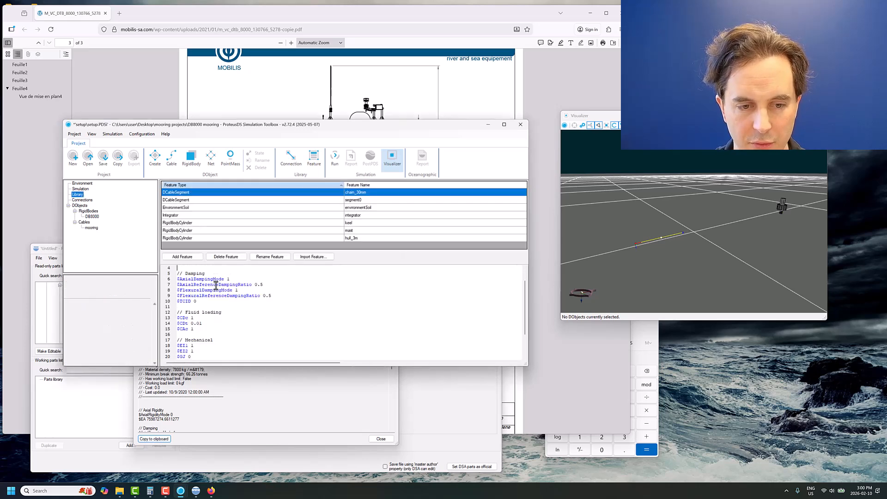
scroll(228, 319, "up", 3)
scroll(229, 320, "down", 3)
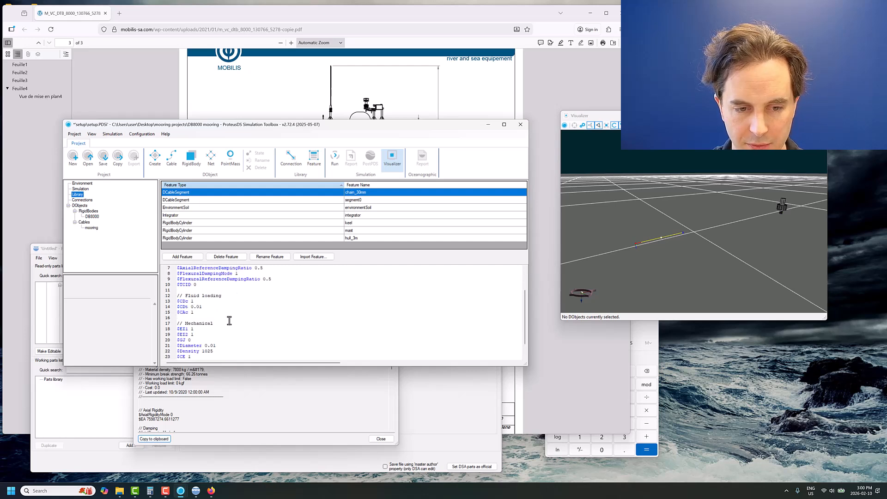
scroll(227, 313, "up", 3)
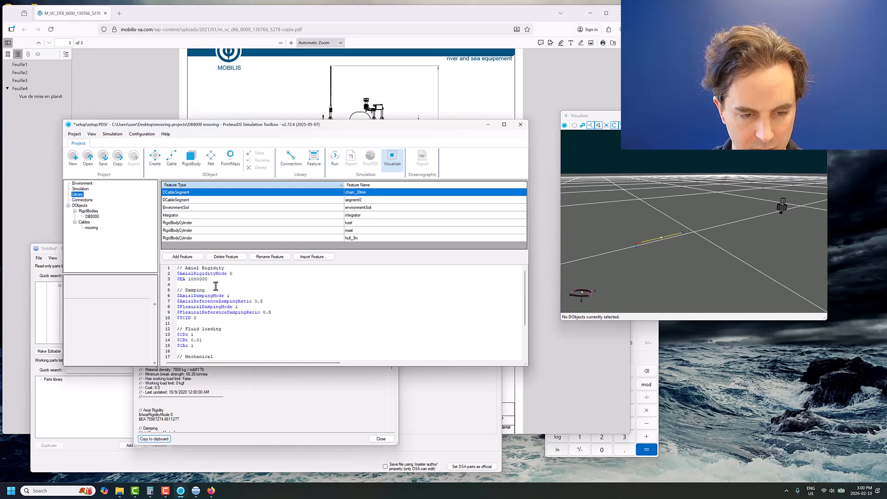
key("ctrl+a")
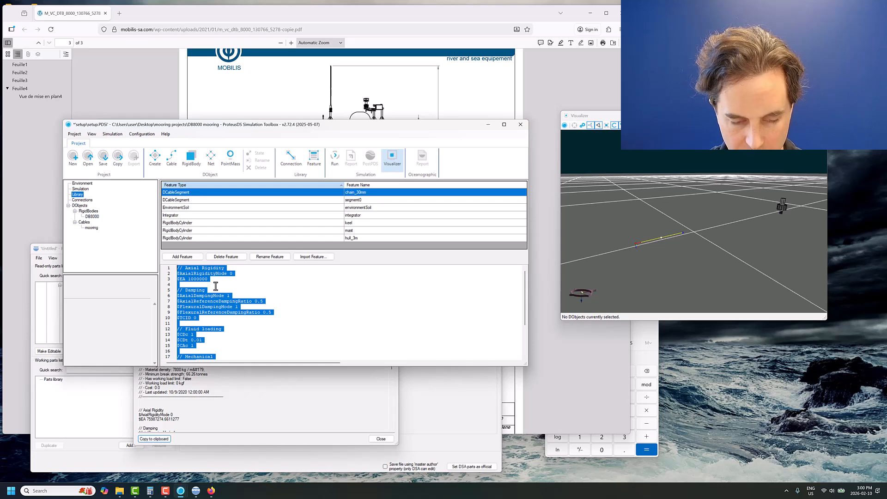
key("Delete")
key("ctrl+v")
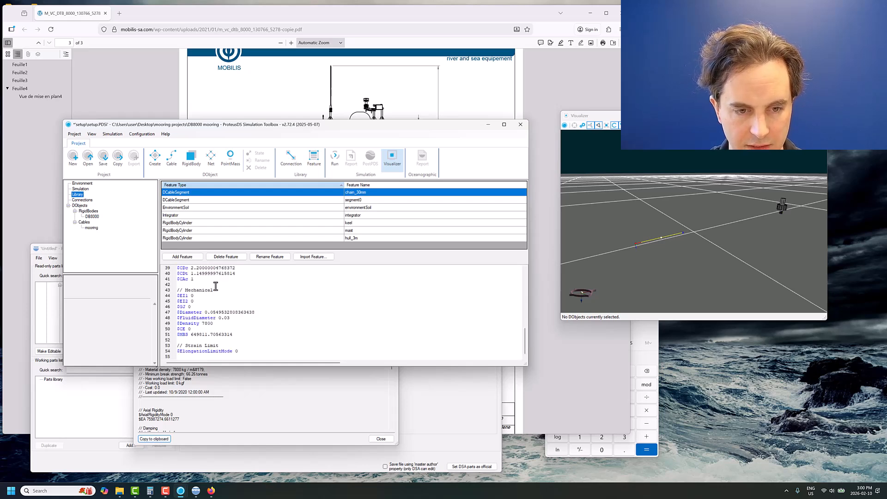
scroll(220, 291, "up", 13)
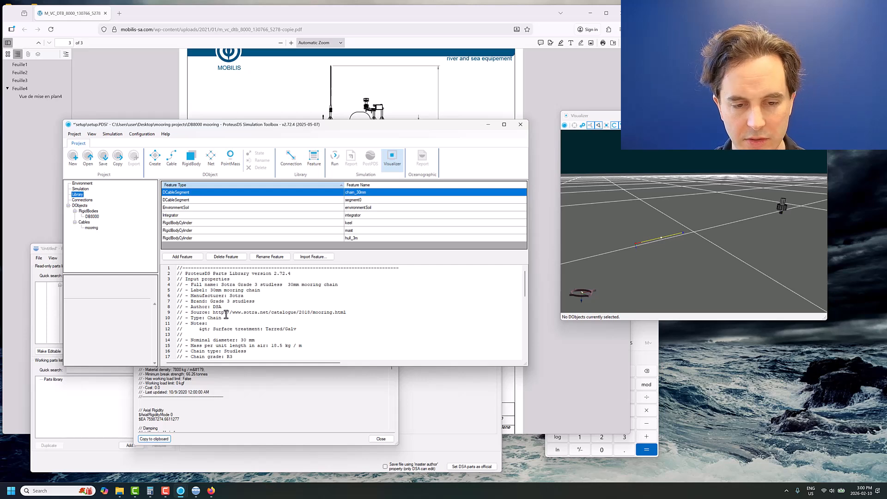
scroll(226, 314, "down", 12)
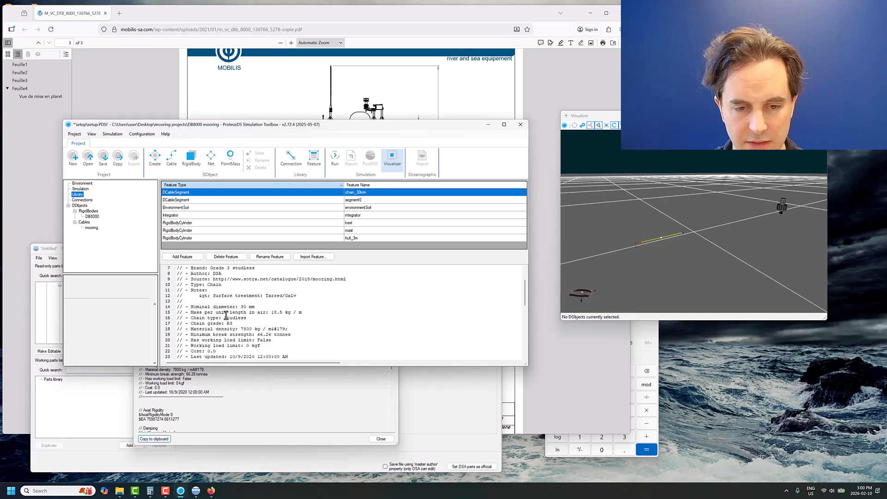
- Save the project, and display the mooring cable's input file
left_click(103, 160)
left_click(91, 228)
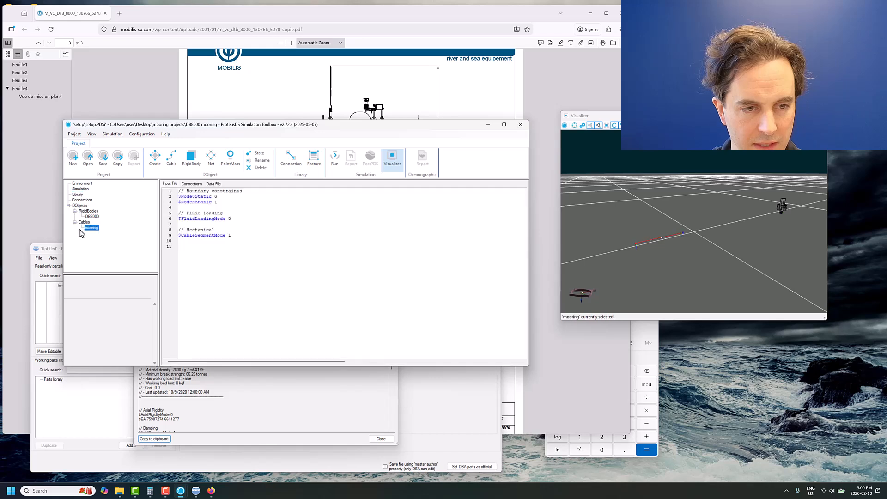
left_click_drag(738, 264, 678, 236)
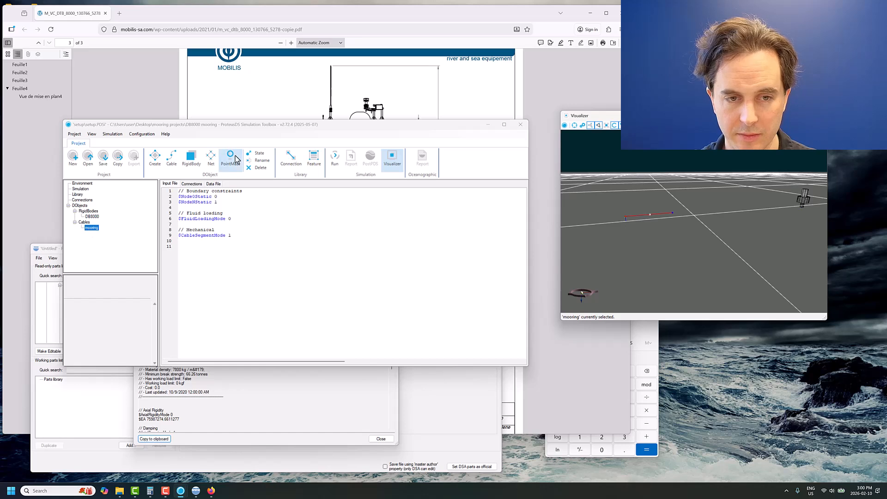
left_click(255, 153)
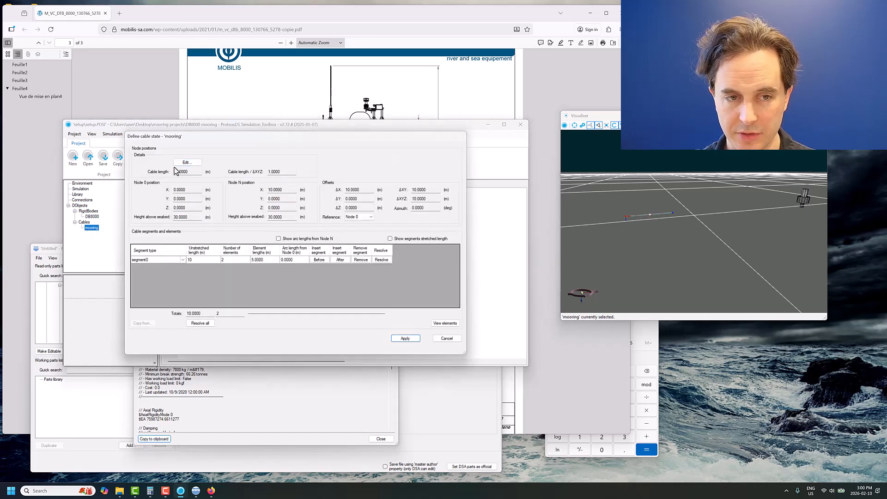
left_click(186, 163)
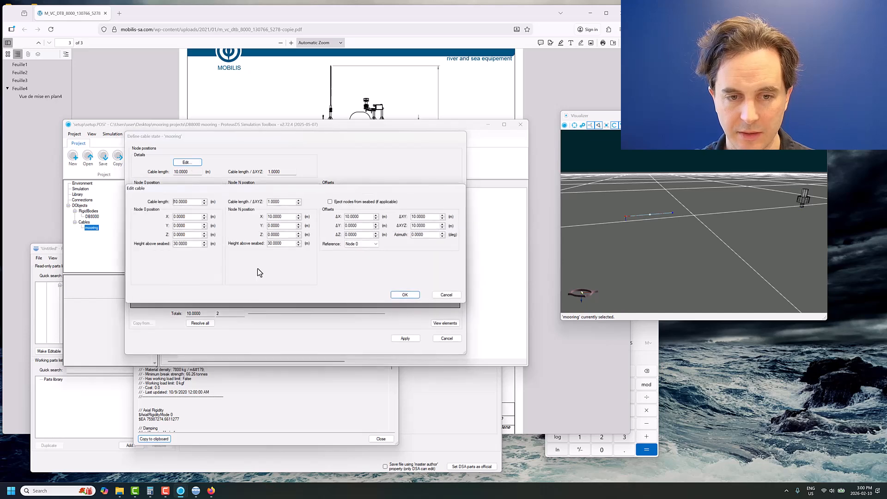
left_click(448, 294)
left_click(452, 339)
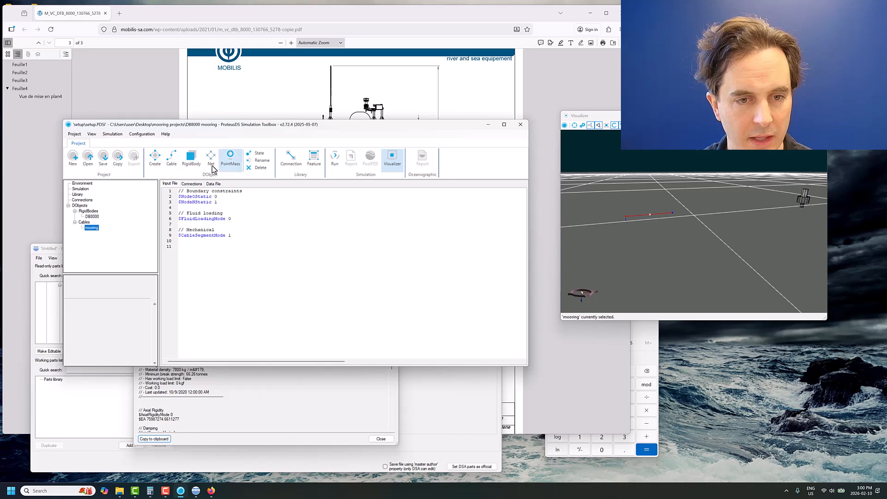
- Create a Point connection with the DB8000 rigid body as master and the mooring cable as follower
left_click(290, 163)
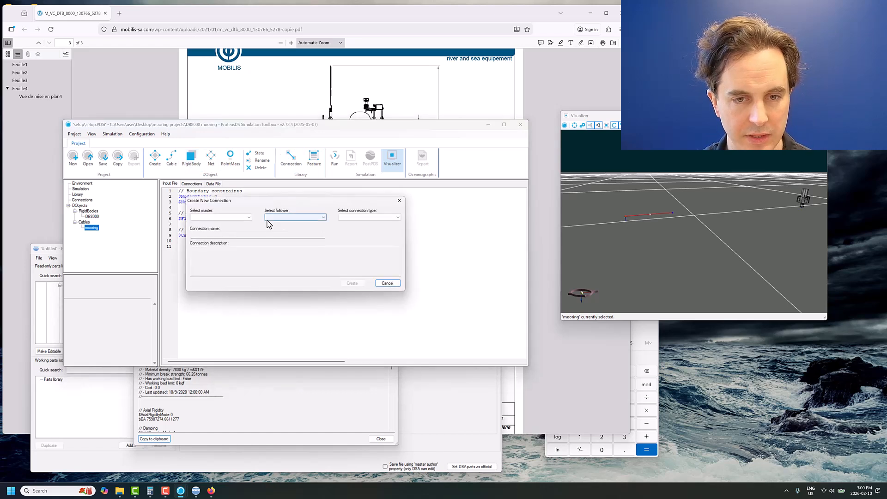
left_click(240, 218)
left_click(240, 224)
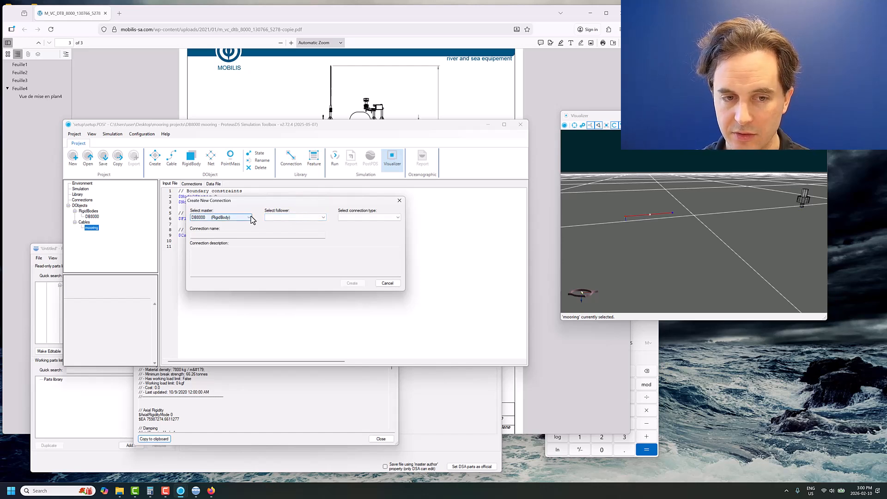
left_click(273, 217)
left_click(280, 224)
left_click(359, 217)
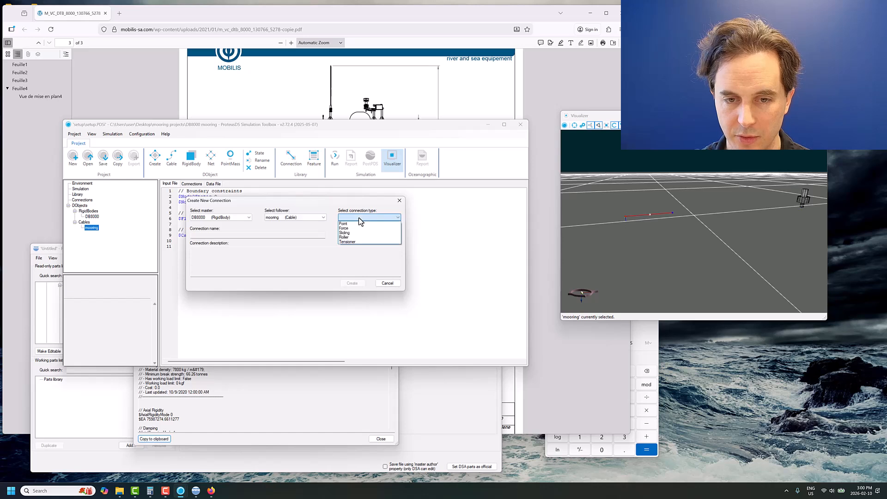
left_click(359, 223)
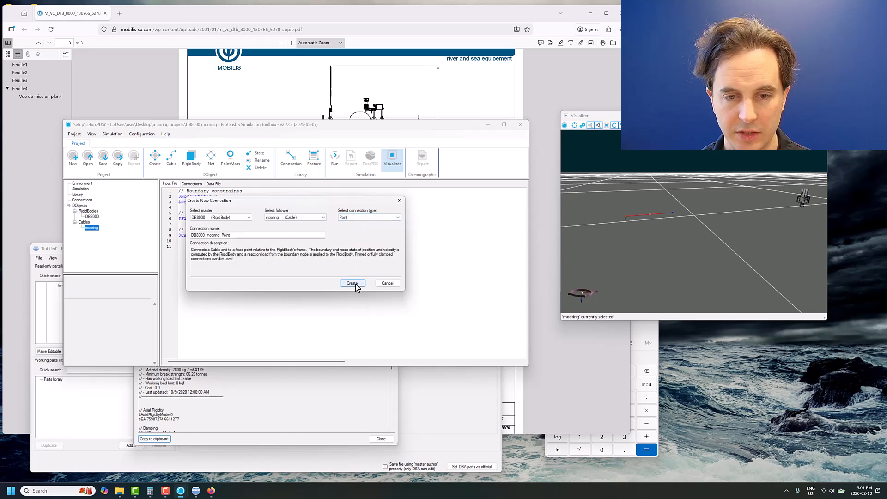
left_click(355, 283)
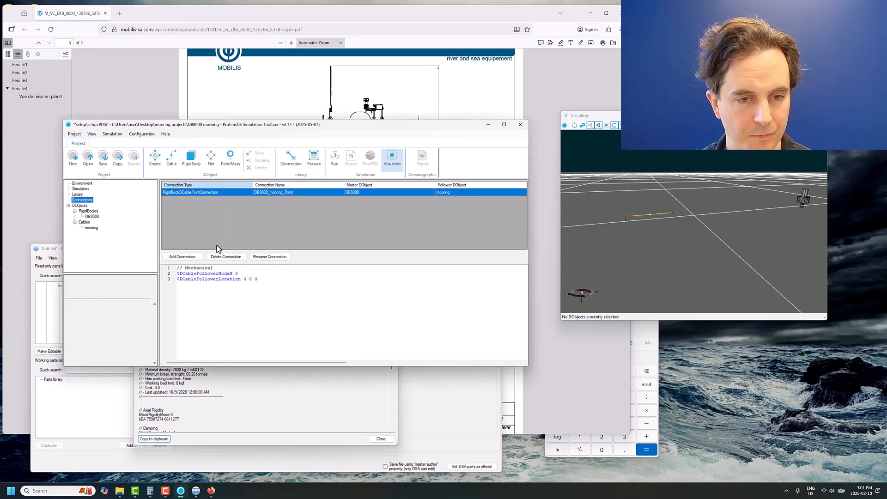
- Set the connection's DCableFollowerLocation to 0 0 1.5, and save the project
left_click_drag(243, 275, 164, 277)
left_click(218, 275)
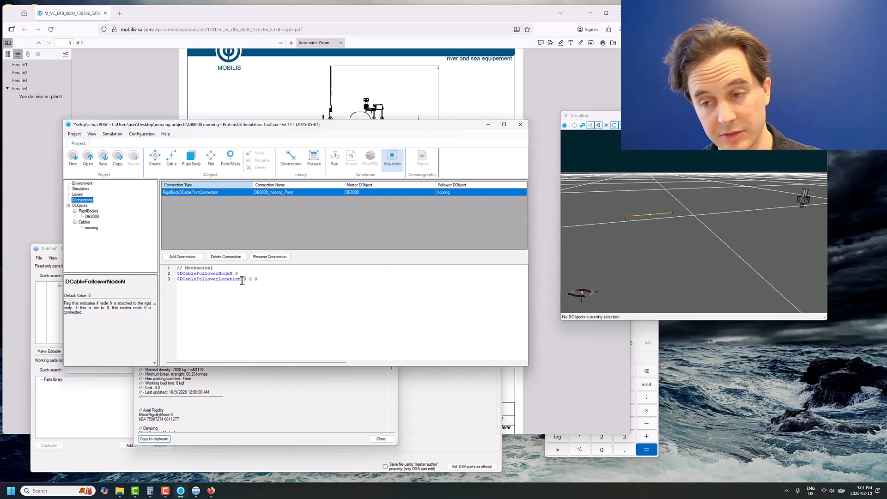
left_click(254, 278)
mouse_move(257, 278)
left_mouse_down()
mouse_move(218, 280)
mouse_move(243, 279)
left_mouse_up()
left_click(210, 281)
left_click(173, 280)
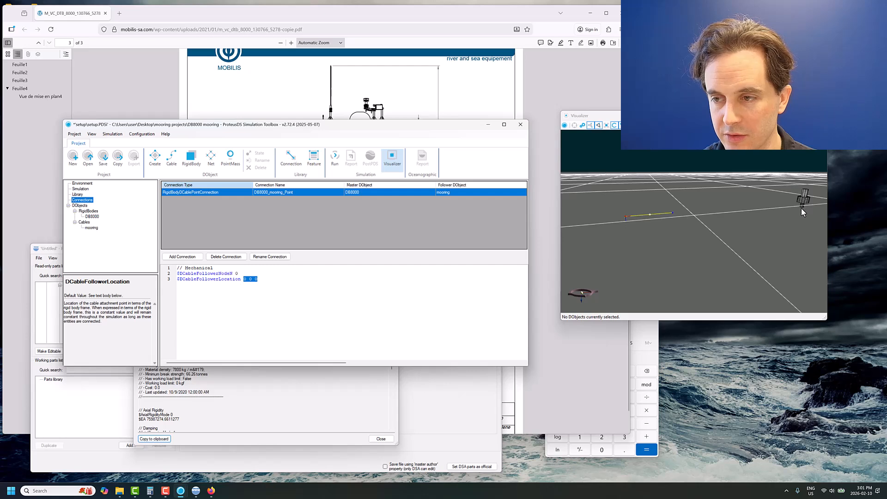
type("0 0 -5")
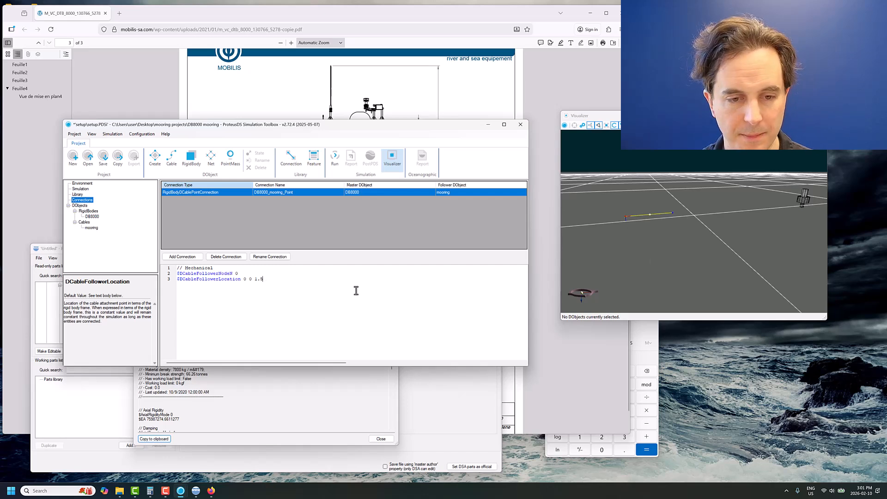
left_click(103, 157)
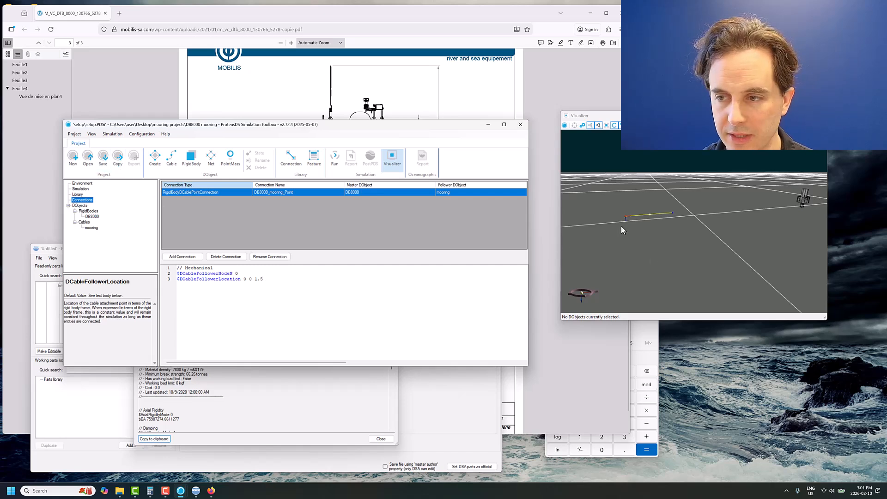
- Set the mooring cable's total length to 120 m in its state definition
left_click(88, 227)
left_click(259, 156)
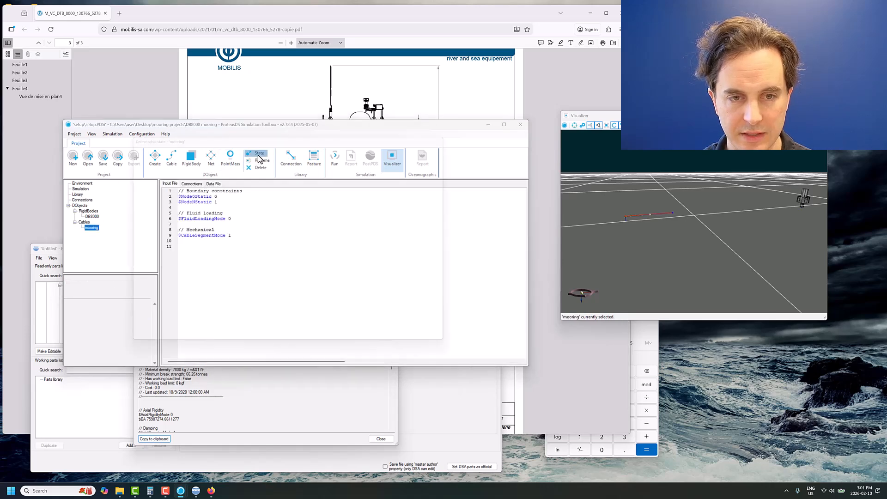
left_click(188, 163)
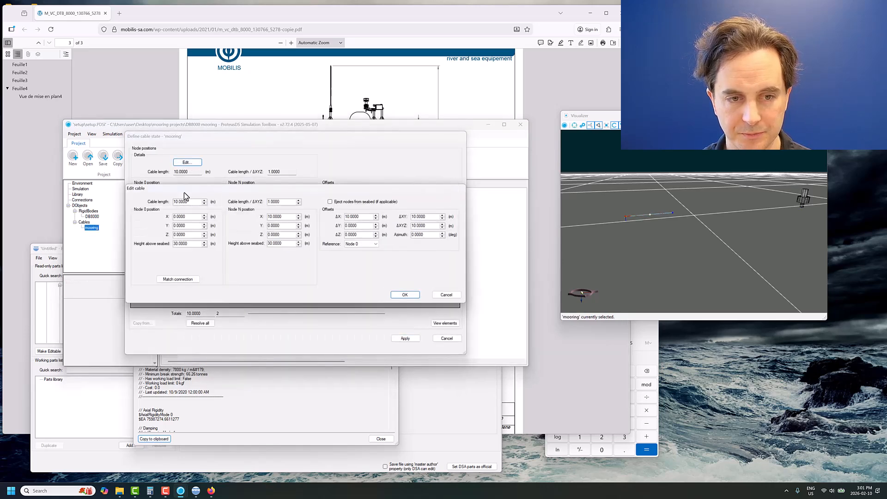
double_click(192, 202)
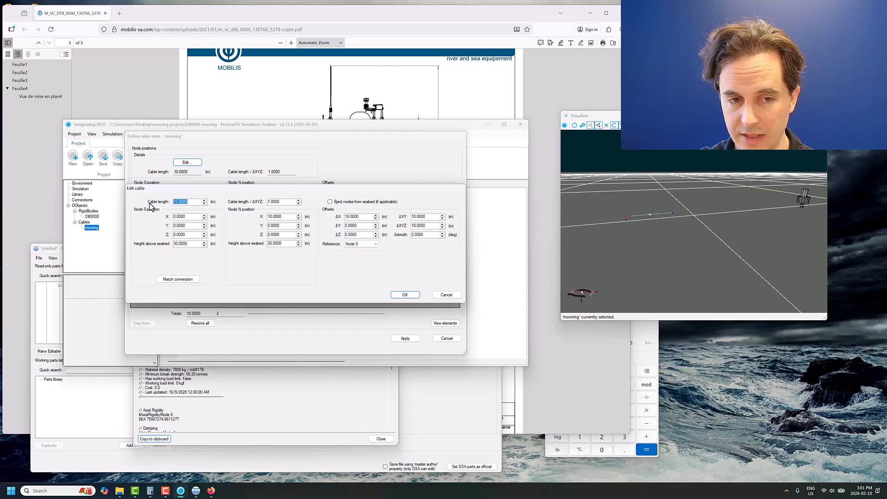
type("120")
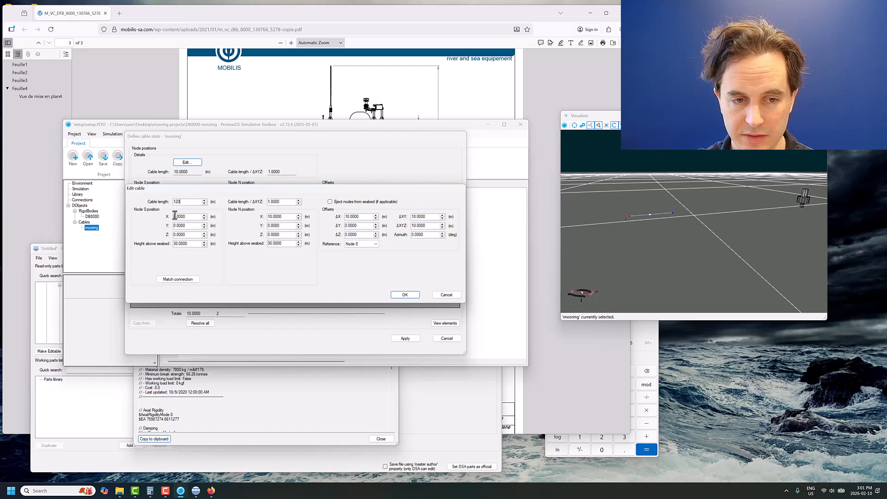
- Place the mooring cable's node N at X 0 m with a height above seabed of 0 m
left_click(287, 216)
type("0")
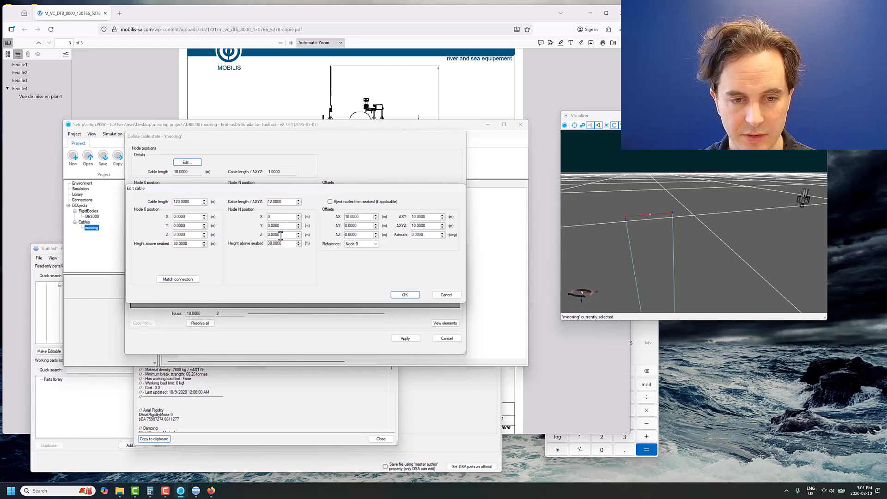
left_click(280, 234)
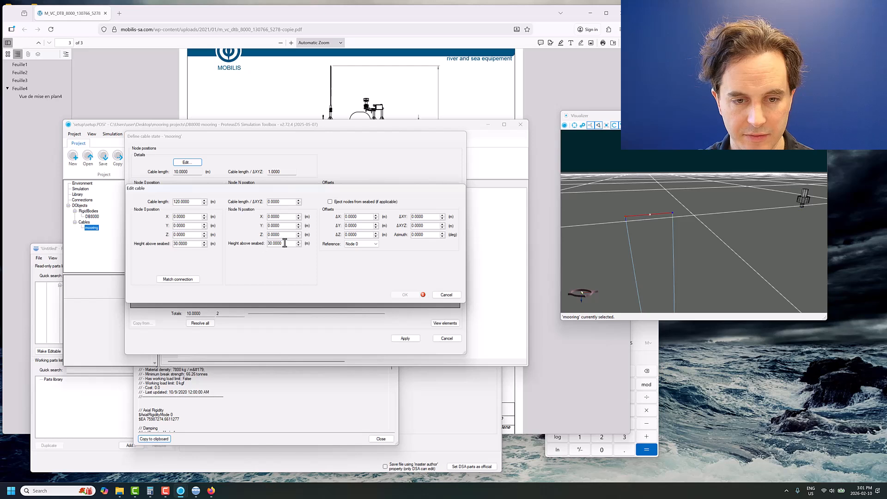
left_click(282, 243)
type("0")
left_click(287, 234)
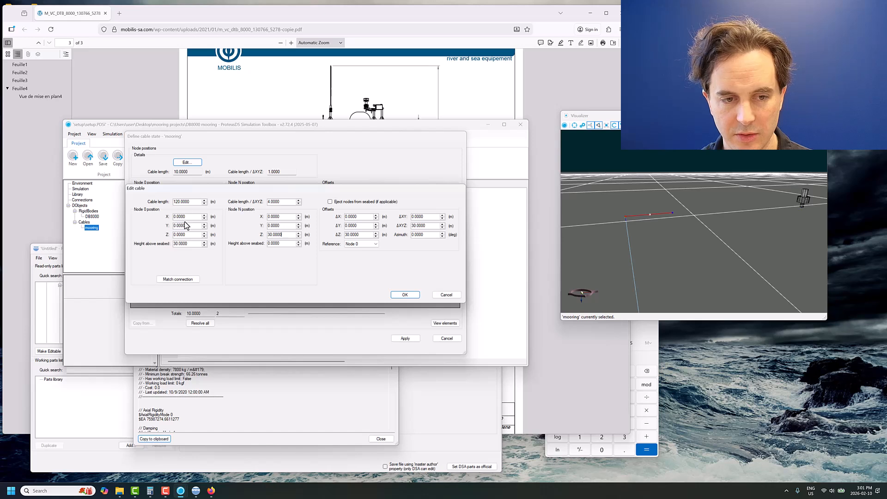
- Match node 0 to the buoy connection and eject nodes from the seabed, keeping the specified cable length
left_click(173, 281)
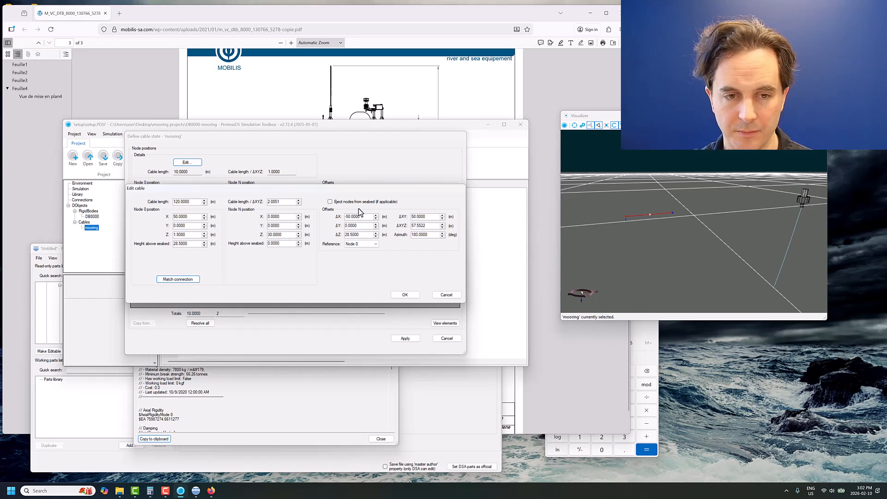
left_click(330, 202)
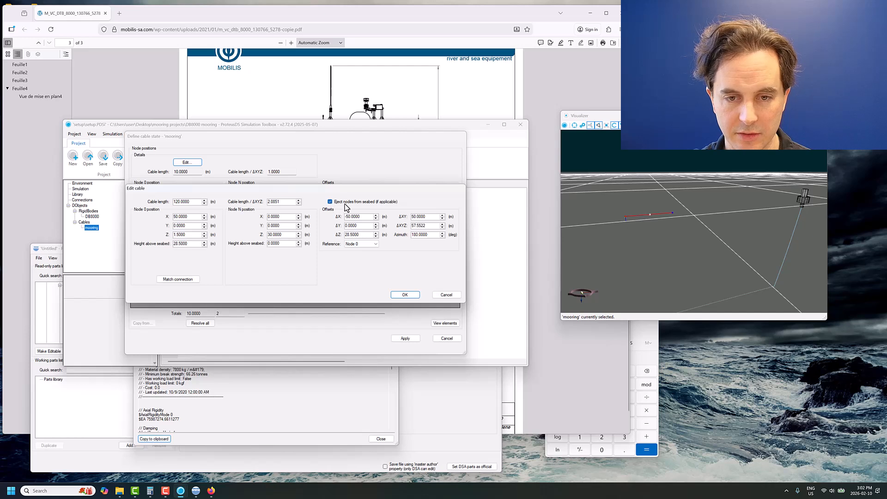
left_click(369, 226)
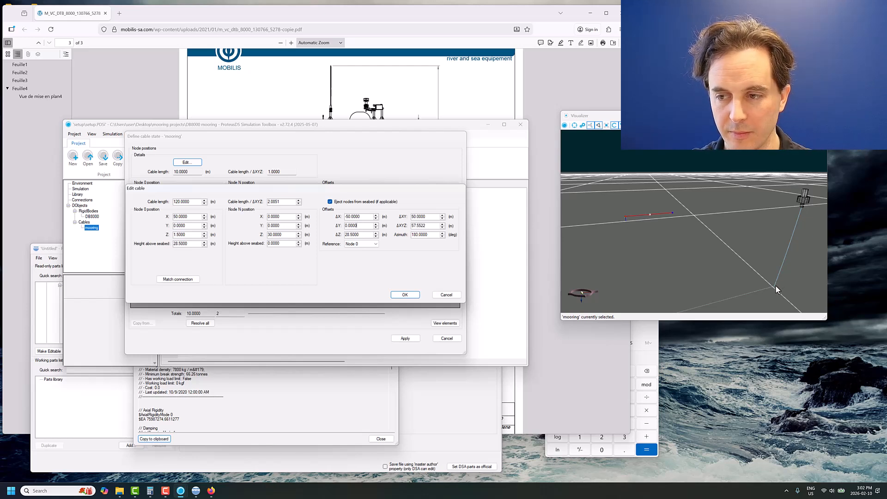
left_click(400, 297)
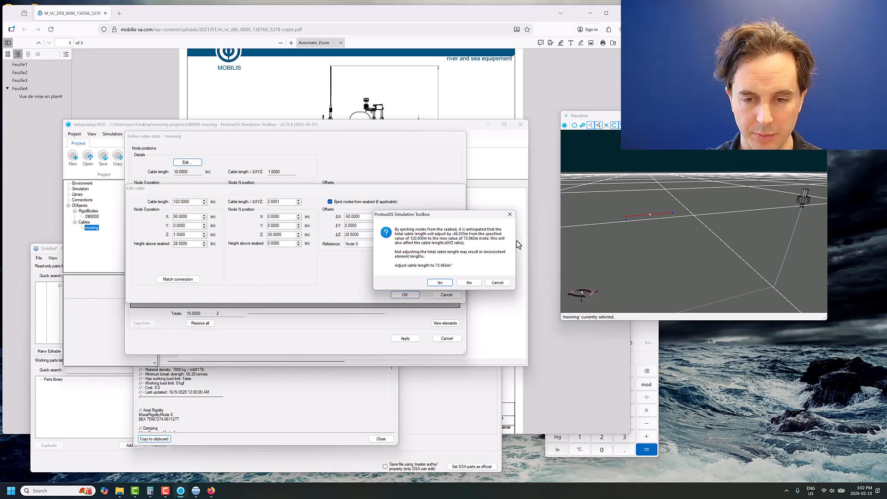
left_click(469, 282)
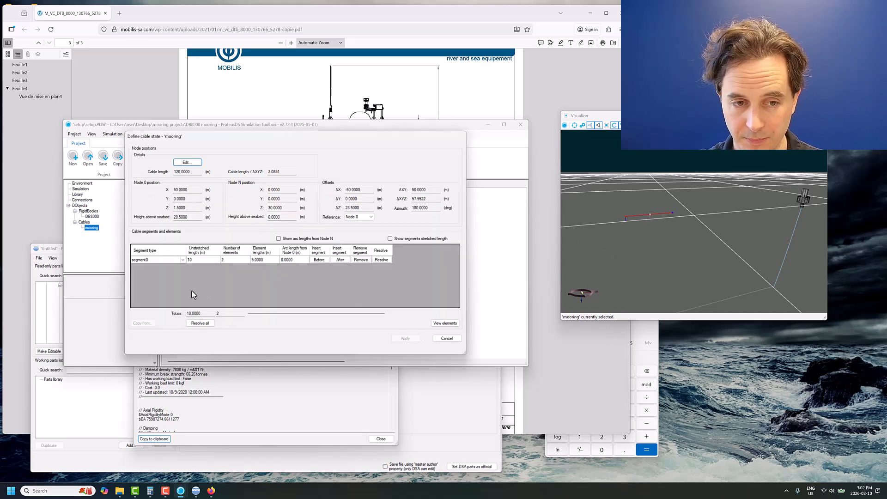
- Assign chain_30mm as the cable's segment type with an unstretched length of 120 m
left_click(181, 259)
left_click(181, 259)
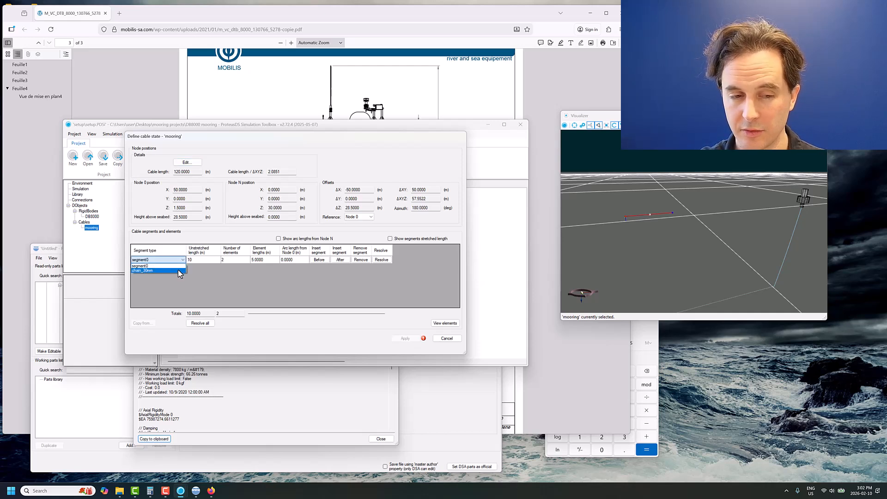
left_click(179, 270)
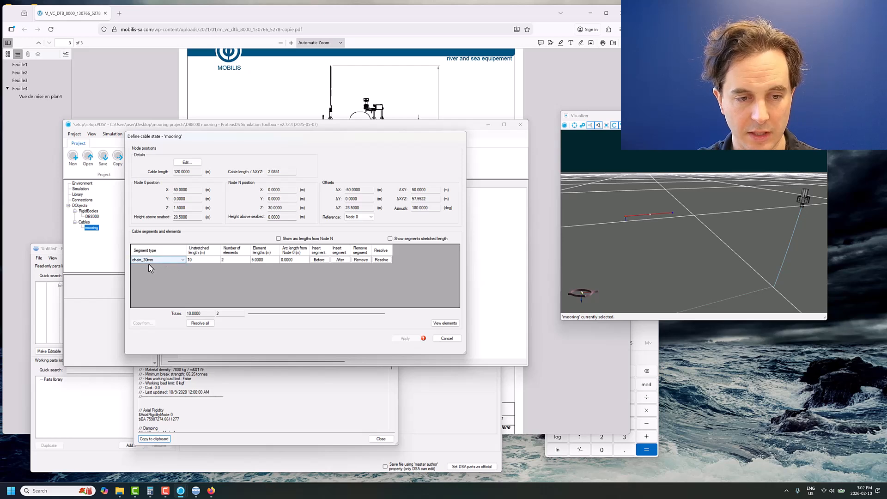
left_click(200, 260)
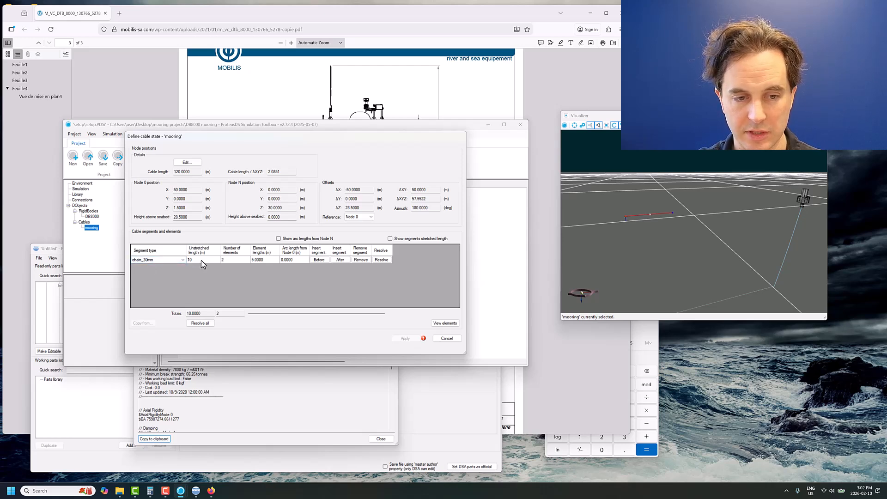
mouse_move(424, 340)
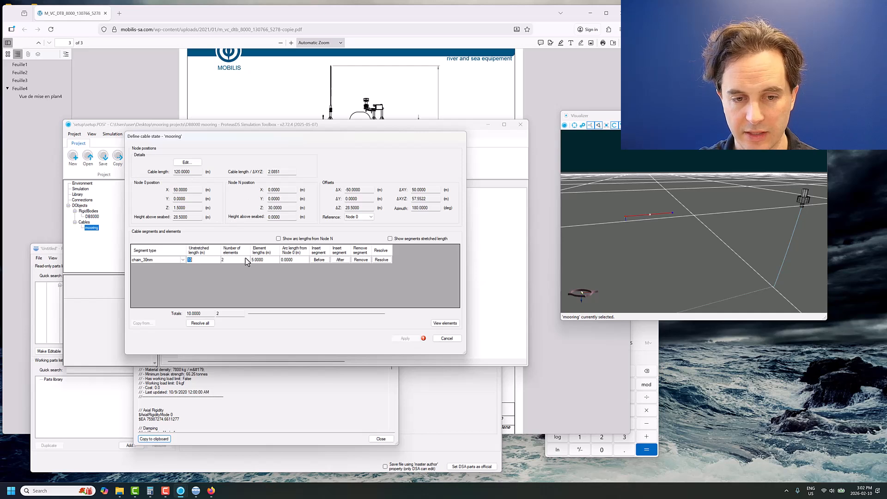
type("120")
left_click(382, 260)
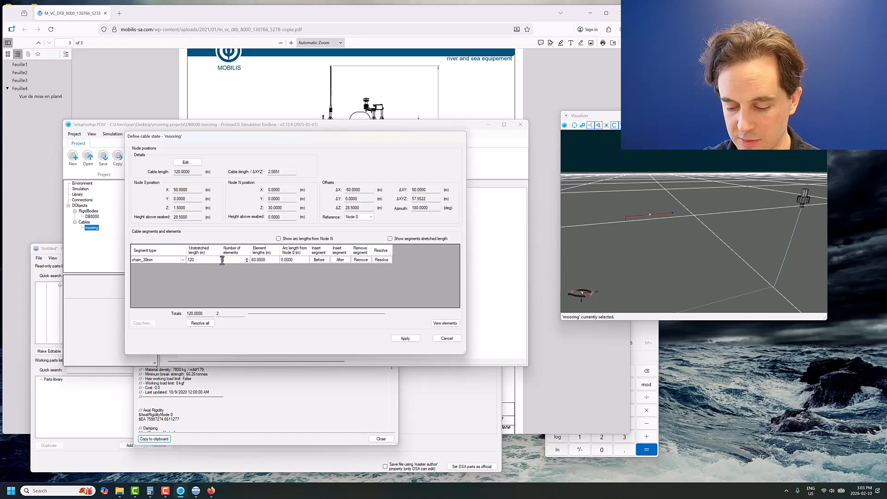
- Set the chain segment's number of elements to 15, and apply the cable state
key("BackSpace")
type("15")
left_click(269, 259)
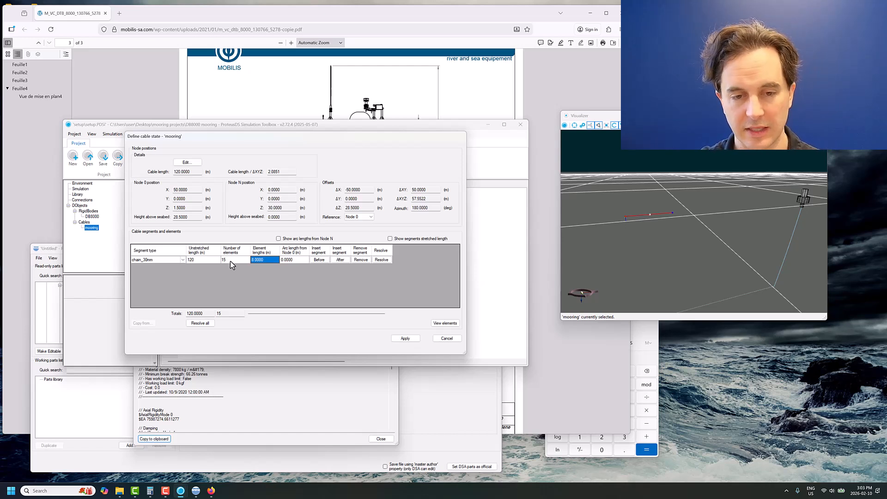
left_click(405, 339)
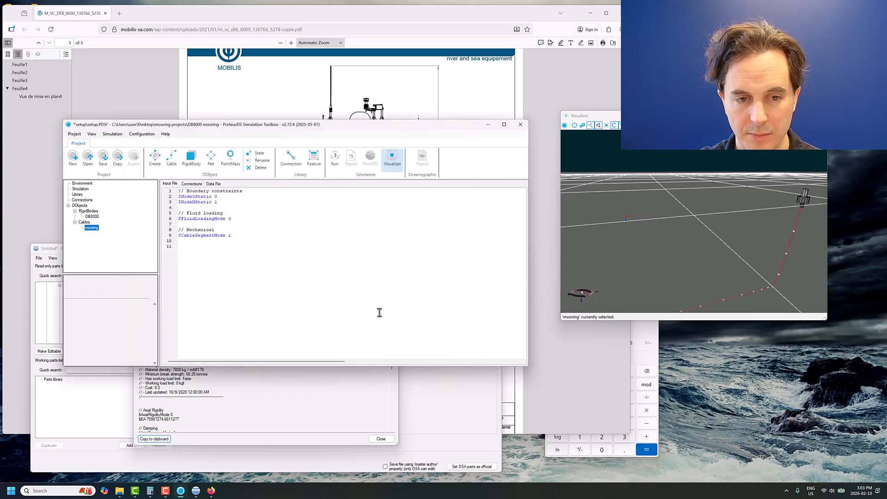
- Inspect the mooring layout from the buoy to the seabed in the visualizer, and display the simulation's input file
left_click_drag(648, 284, 697, 260)
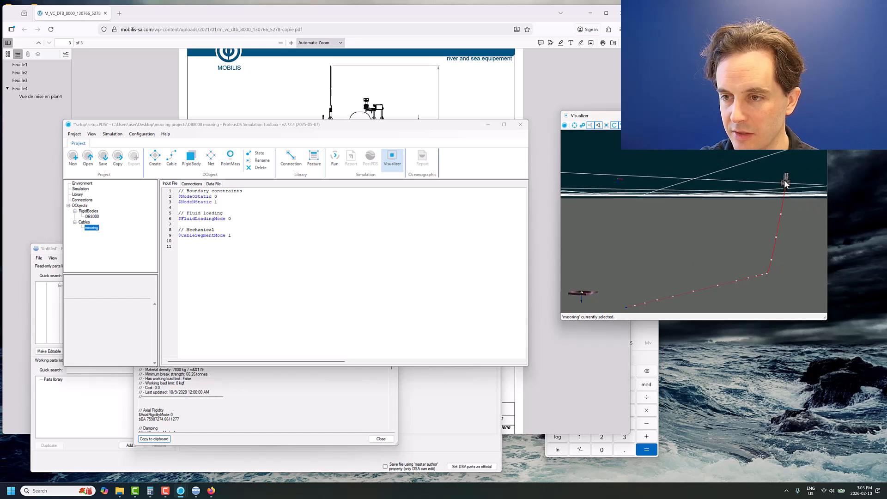
left_click_drag(783, 179, 738, 231)
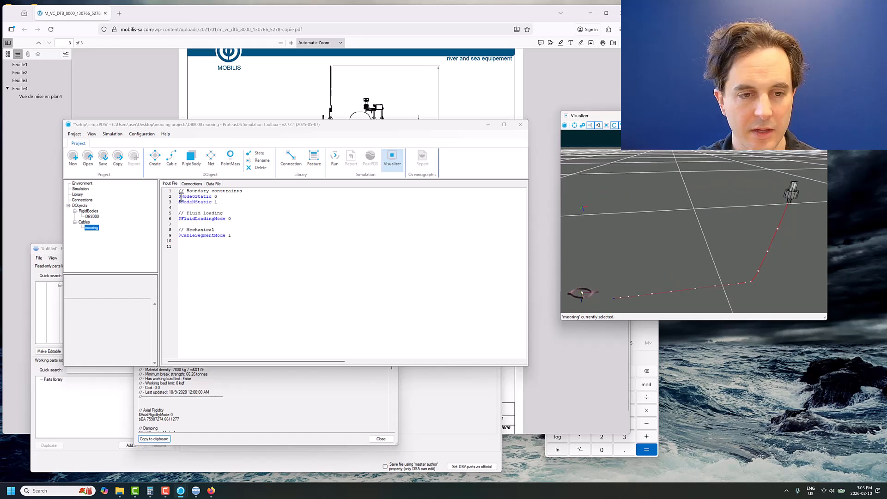
left_click(80, 189)
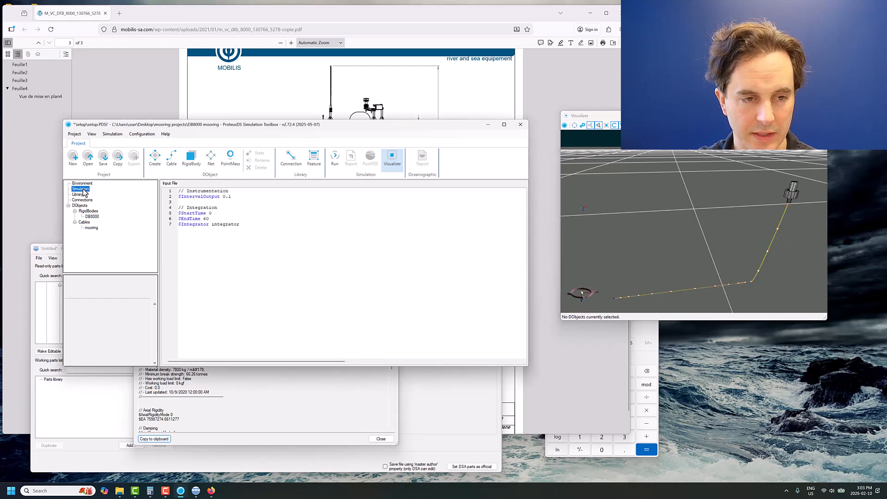
- Define the environment's current with profile 1, a heading of 0 and a speed of 0.5 m/s, and compare the heading with the mooring layout
left_click(219, 219)
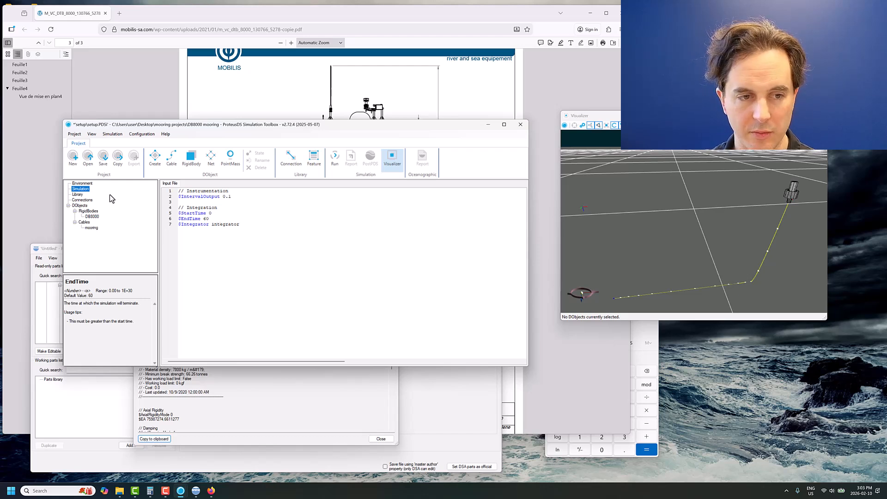
left_click(82, 183)
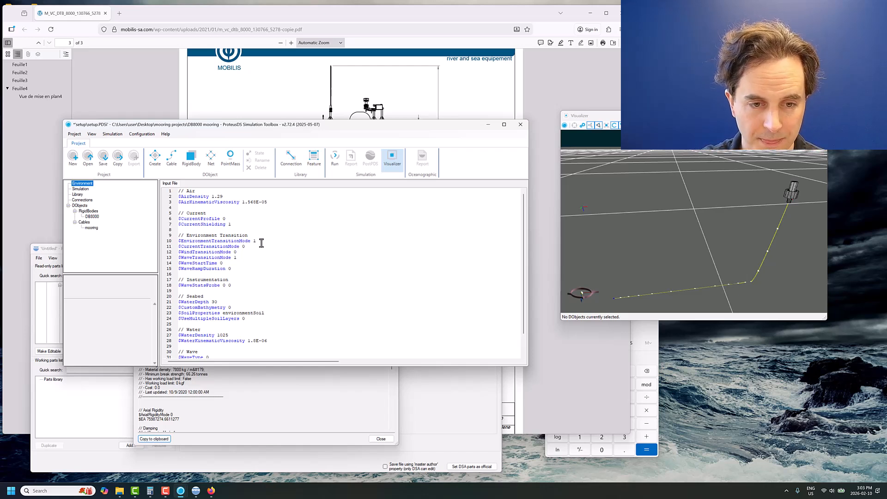
left_click(232, 220)
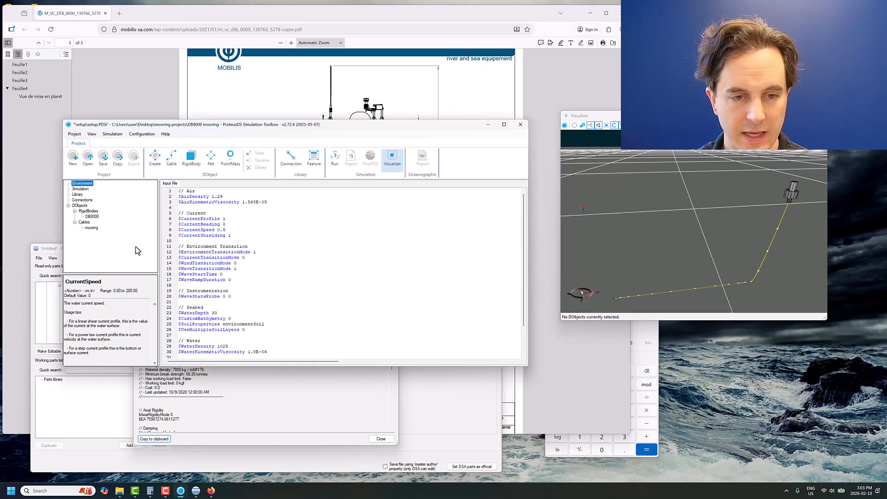
triple_click(237, 222)
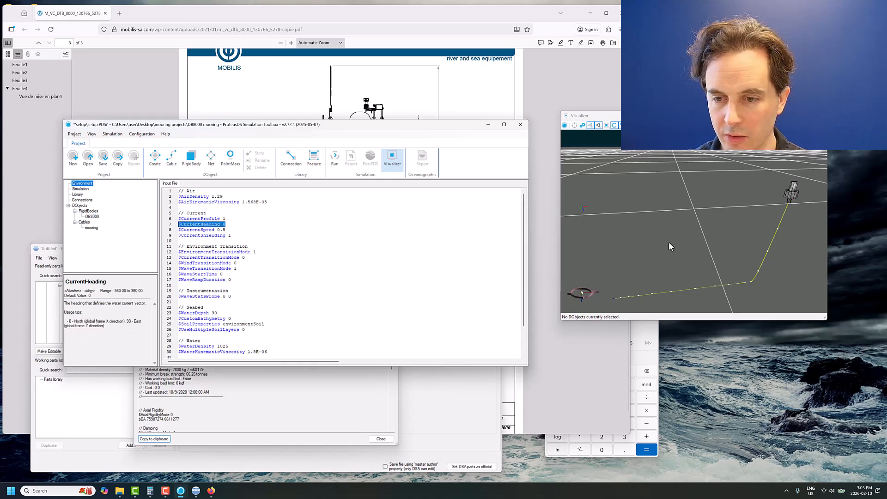
left_click_drag(669, 242, 636, 279)
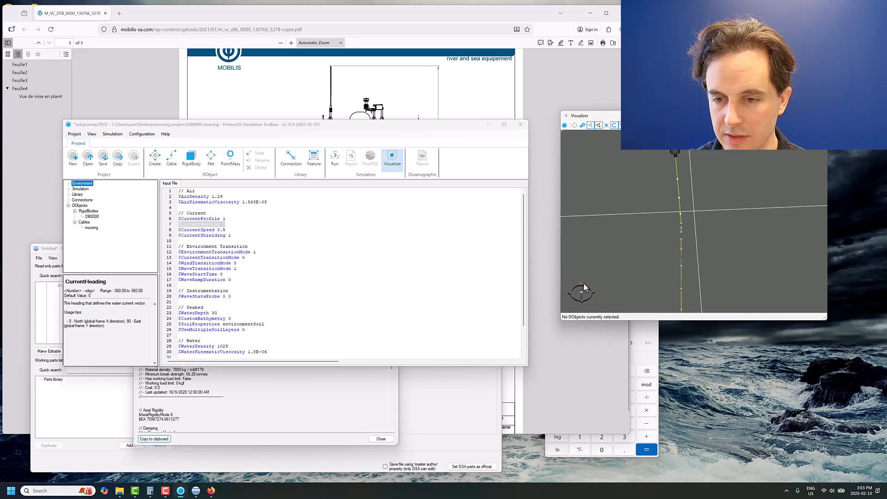
mouse_move(660, 211)
left_mouse_down()
mouse_move(686, 225)
mouse_move(656, 211)
left_mouse_up()
- Set the environment's wave type to 8 (JONSWAP), and resolve its follower properties
scroll(235, 295, "down", 2)
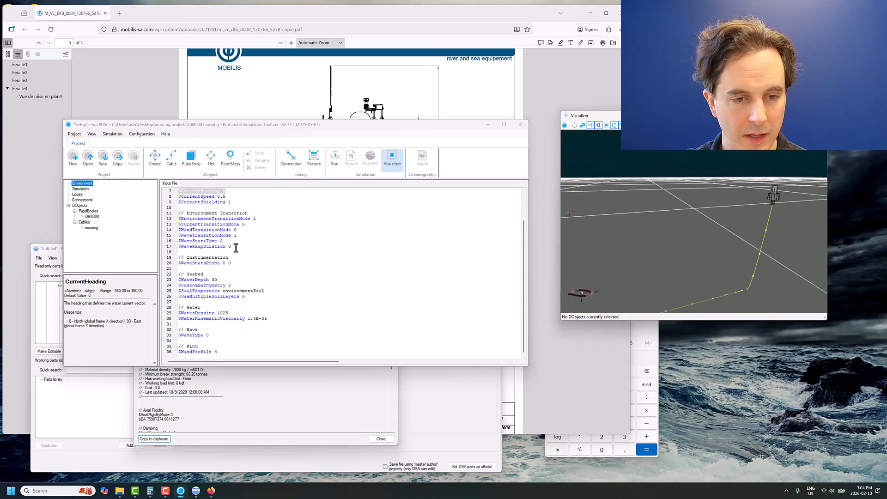
left_click(217, 335)
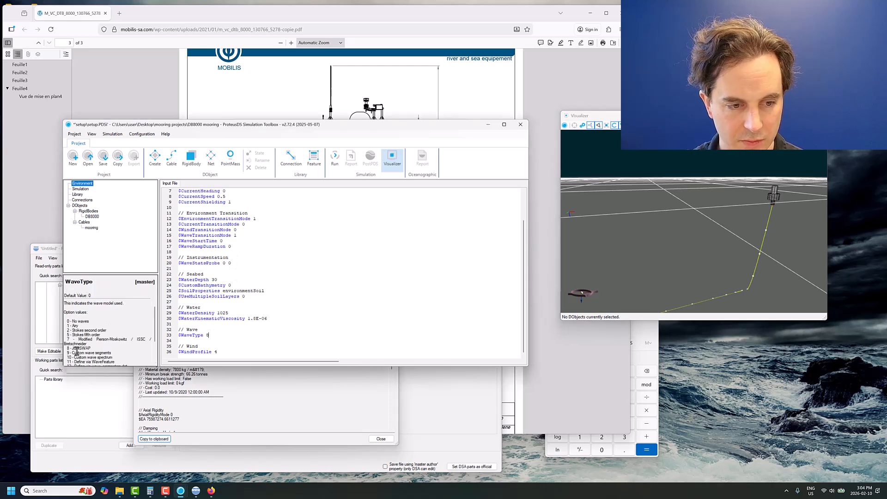
right_click(190, 334)
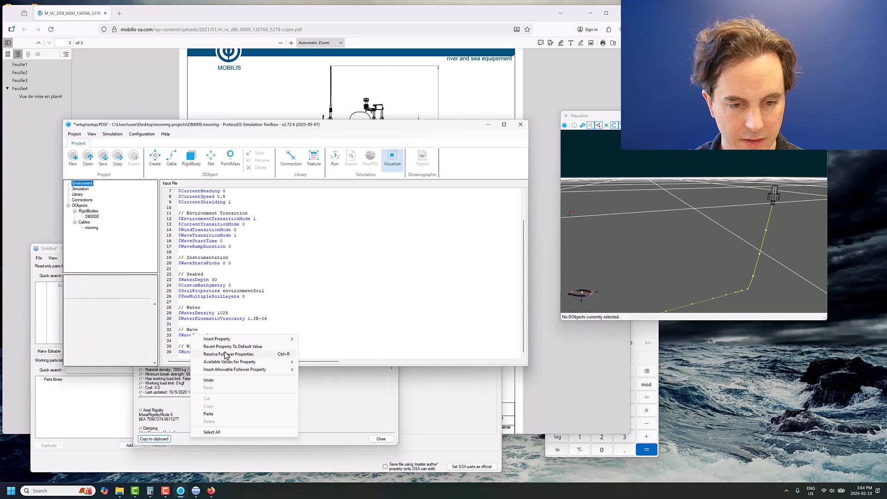
left_click(226, 354)
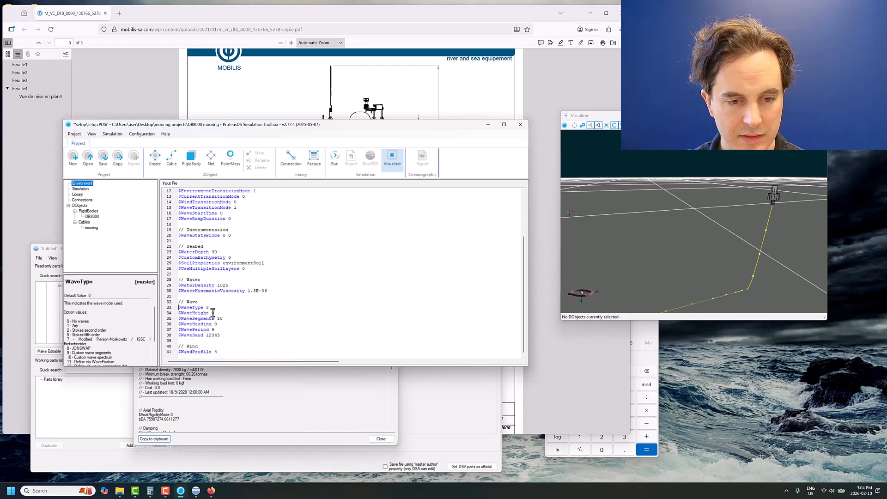
- Set the wave height to 10 m and the wave period to 13 s, and check the wave segments setting
left_click(213, 312)
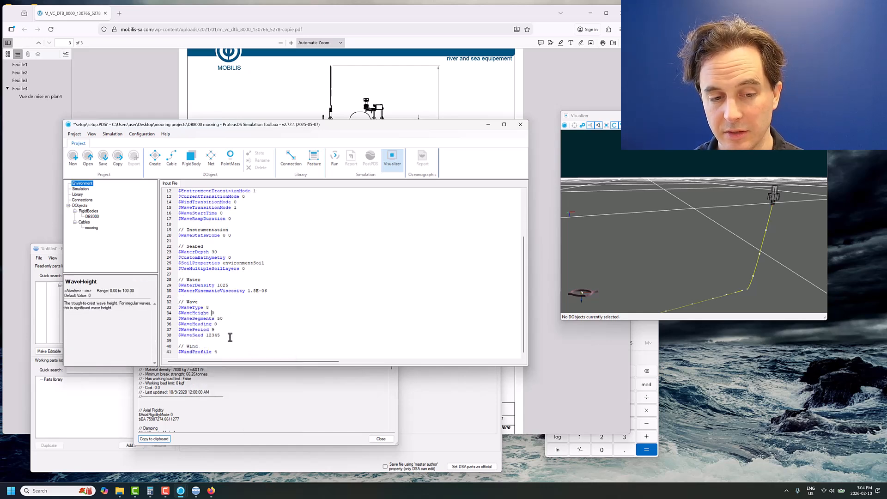
left_click_drag(212, 329, 217, 330)
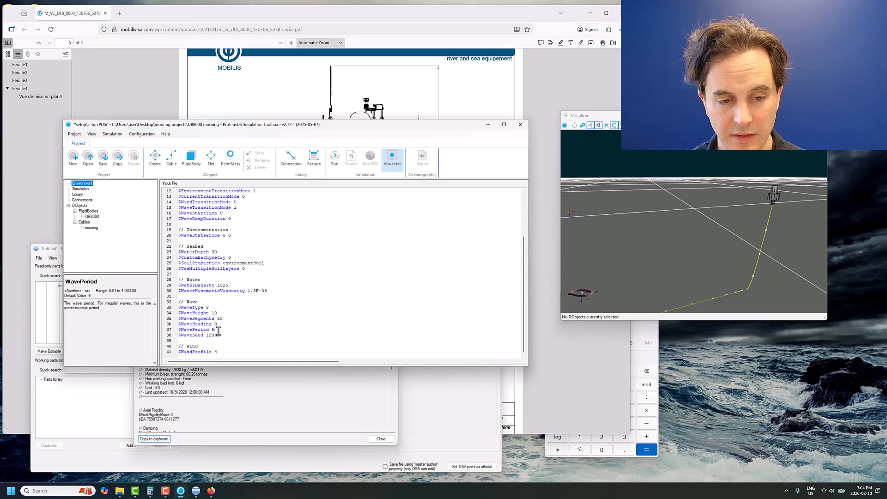
type("13")
left_click(231, 314)
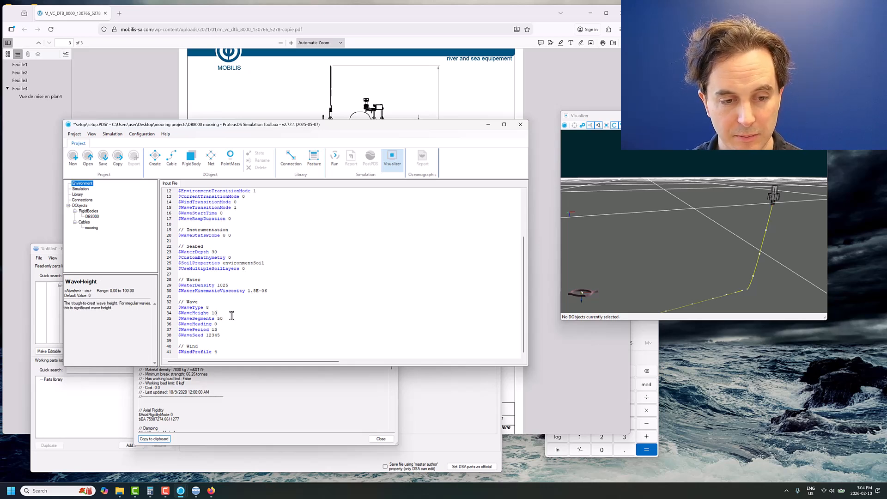
left_click(233, 318)
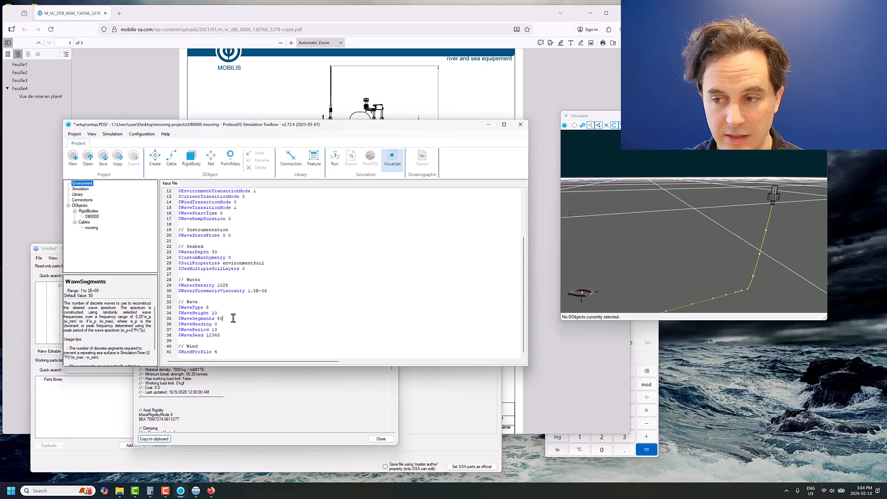
- Set the environment's wave ramp duration to 10 s
scroll(219, 257, "up", 4)
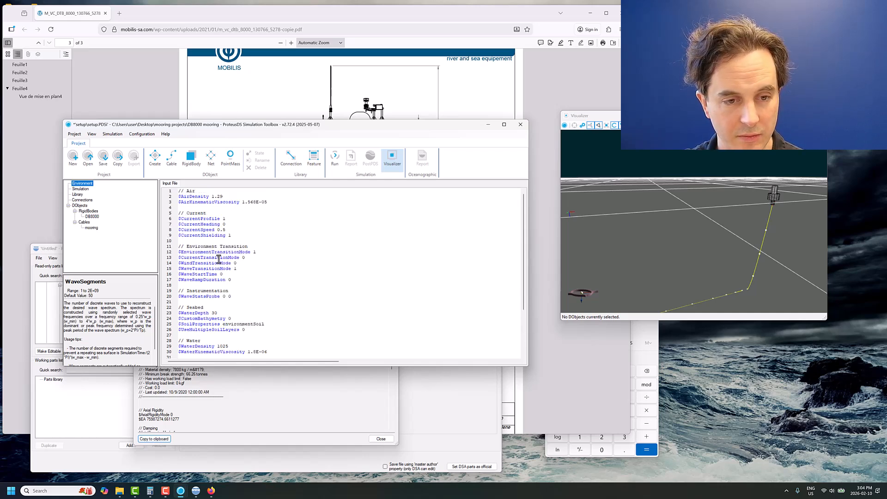
left_click(227, 279)
type("1")
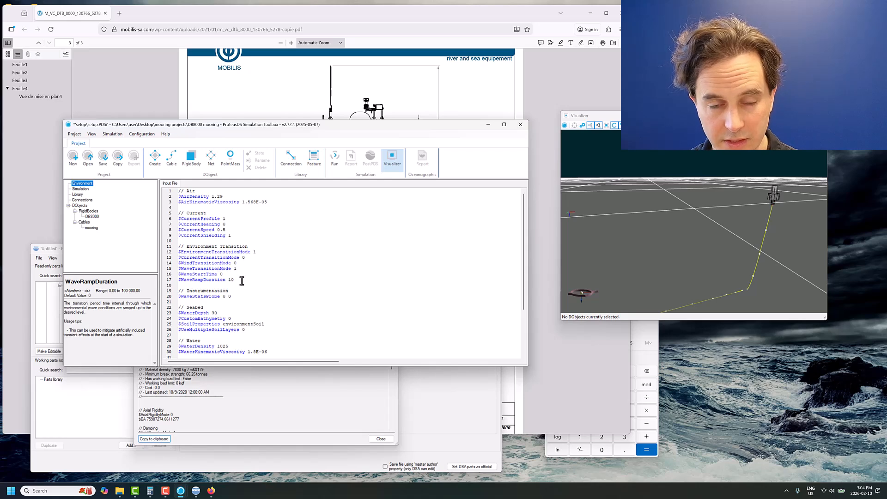
- Save and run the simulation, and load its results in PostPDS with 0.05 m minimum cable thickness and 50 visible wave segments
left_click(102, 162)
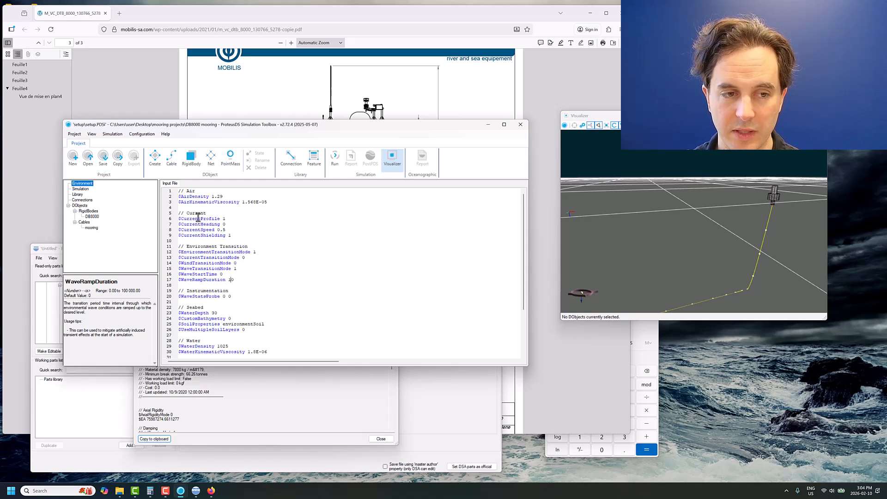
left_click(335, 159)
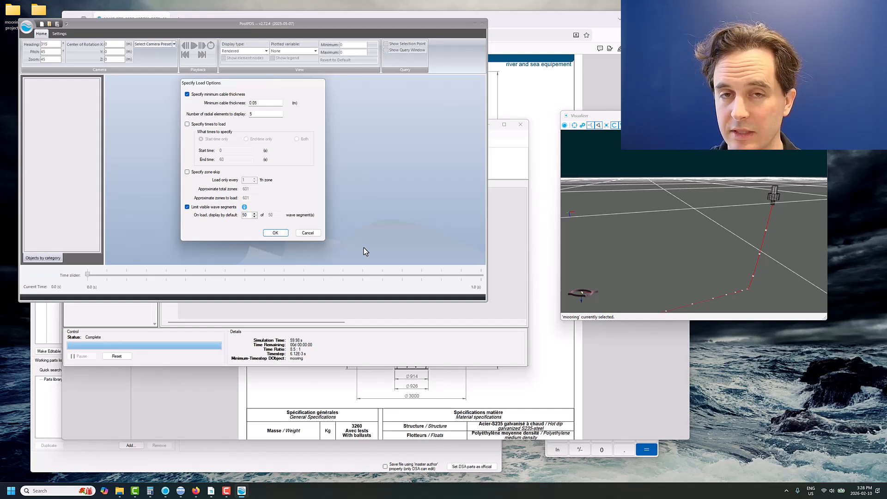
left_click(275, 232)
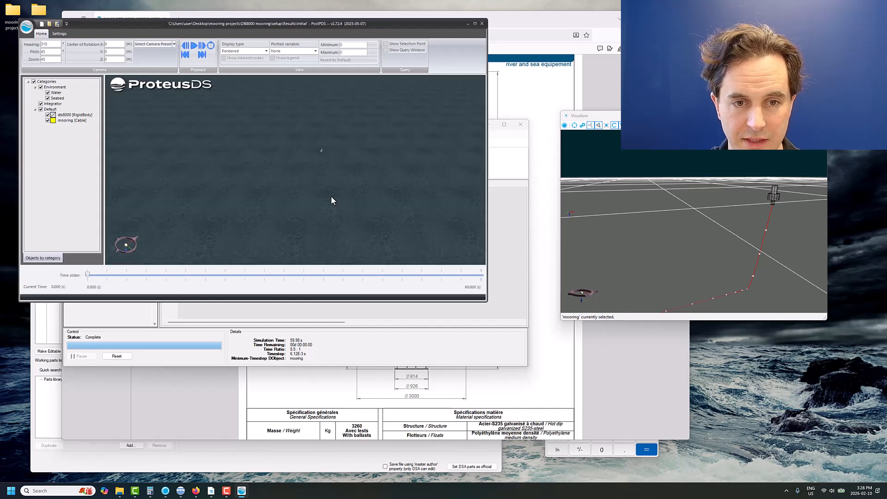
left_click_drag(330, 195, 330, 175)
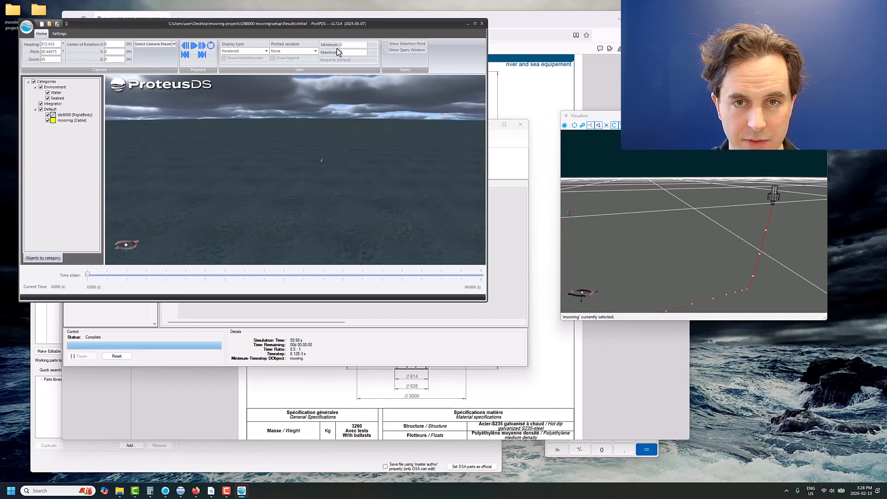
left_click_drag(334, 23, 360, 118)
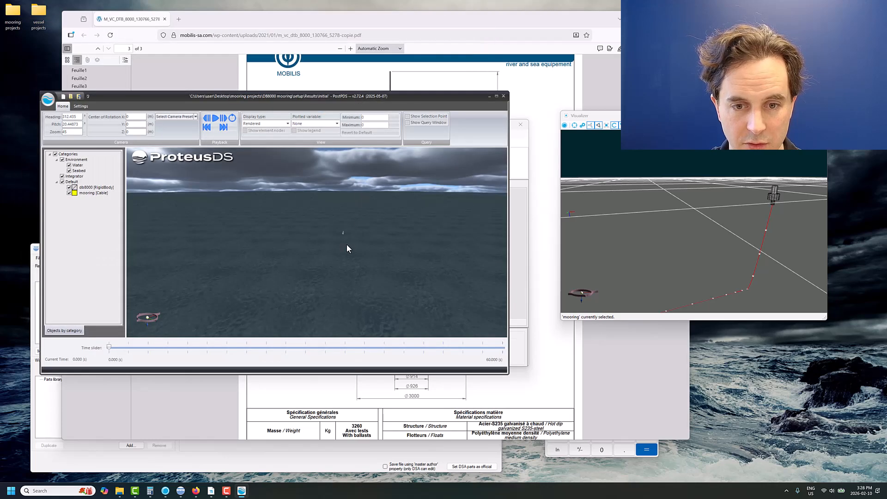
- Set the db8000 rigid body's display colour to yellow
right_click(88, 187)
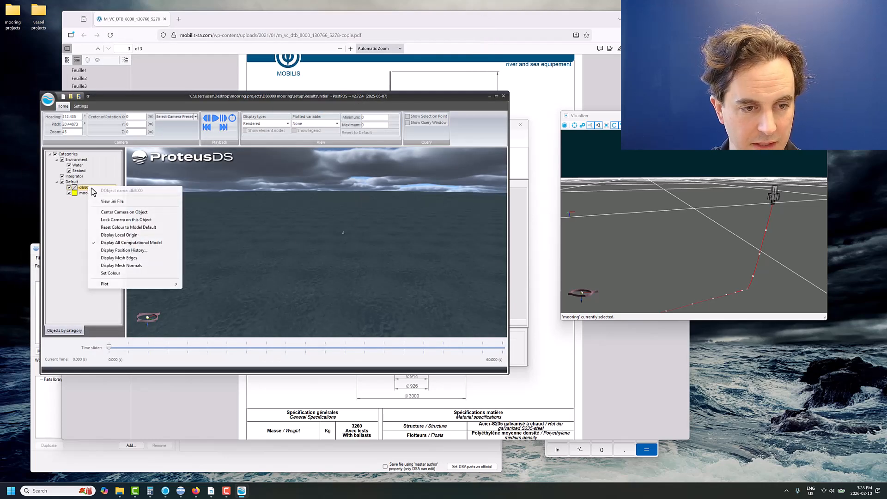
left_click(111, 273)
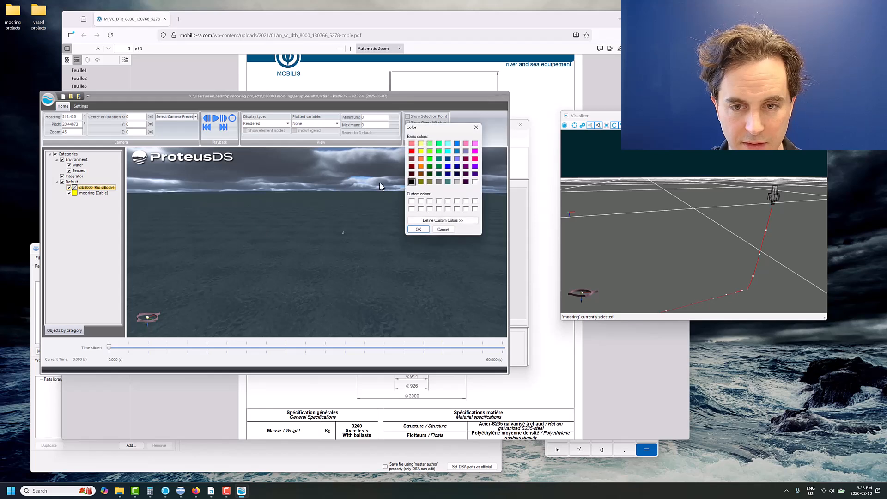
left_click(417, 230)
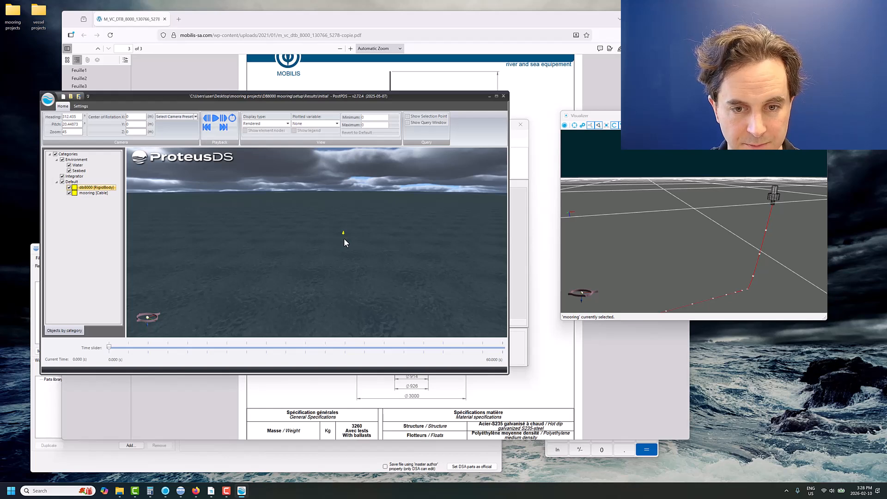
- Play back the results in the Engineering display type, with the view centred on the db8000 buoy
scroll(303, 211, "up", 3)
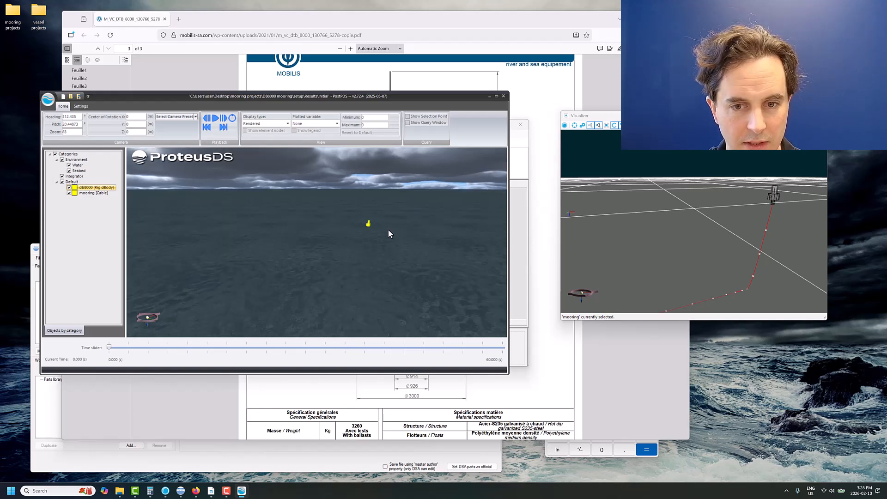
scroll(382, 229, "up", 2)
left_click_drag(365, 239, 256, 159)
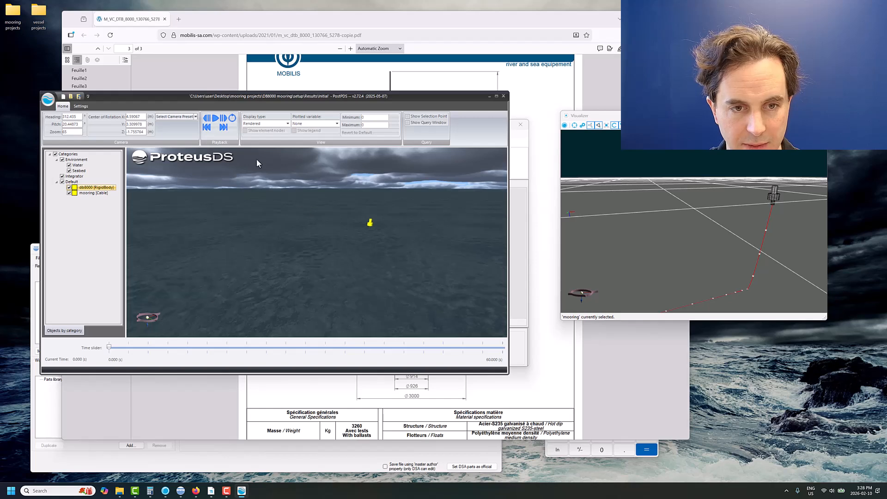
left_click(215, 118)
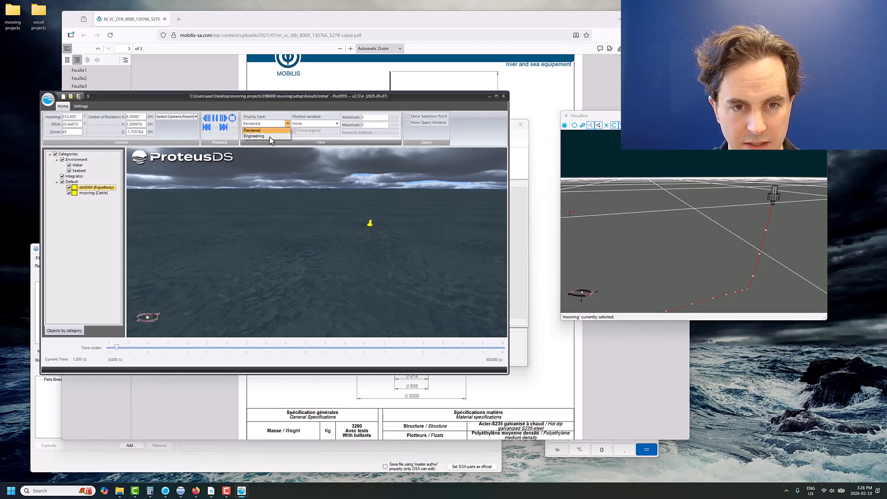
left_click(268, 136)
left_click_drag(360, 231, 320, 239)
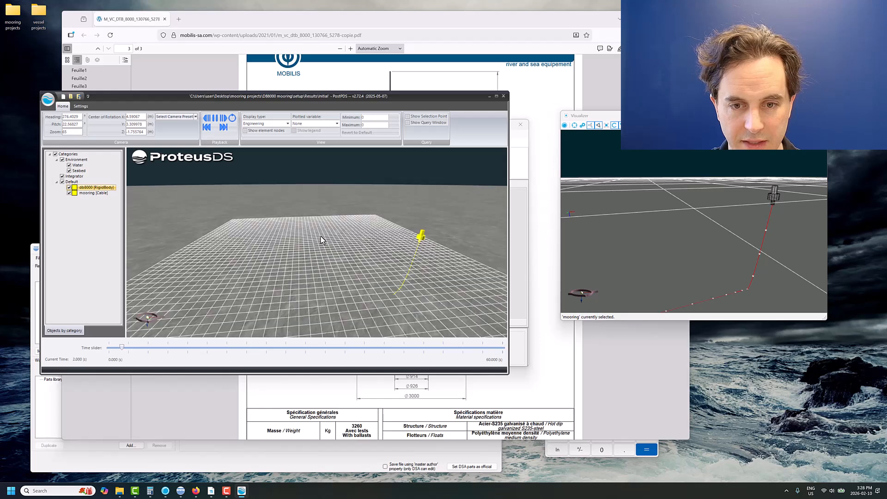
double_click(84, 188)
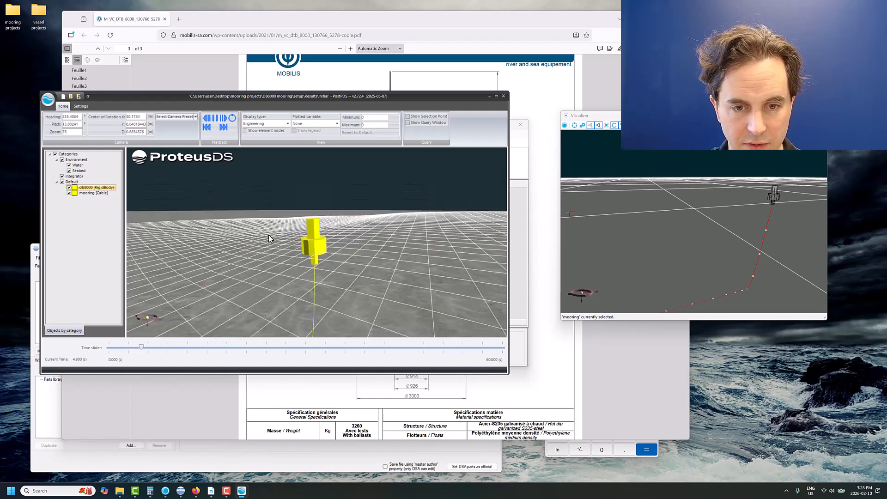
left_click_drag(268, 235, 294, 247)
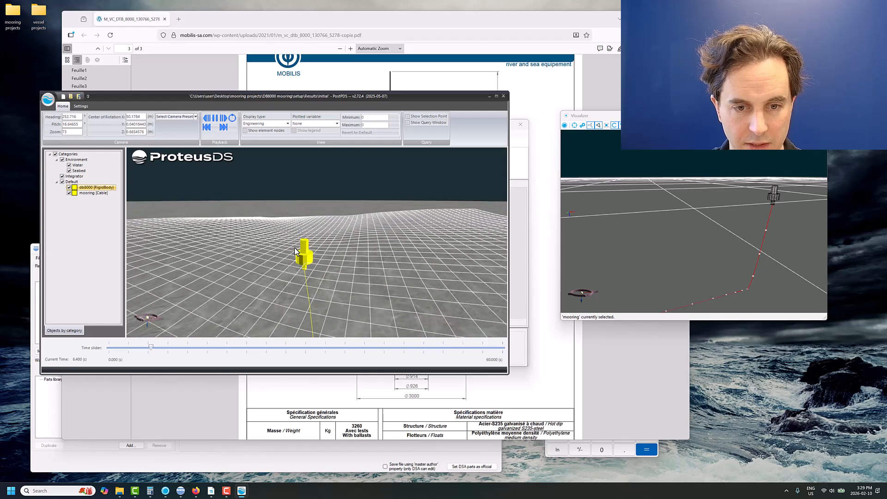
scroll(295, 248, "down", 3)
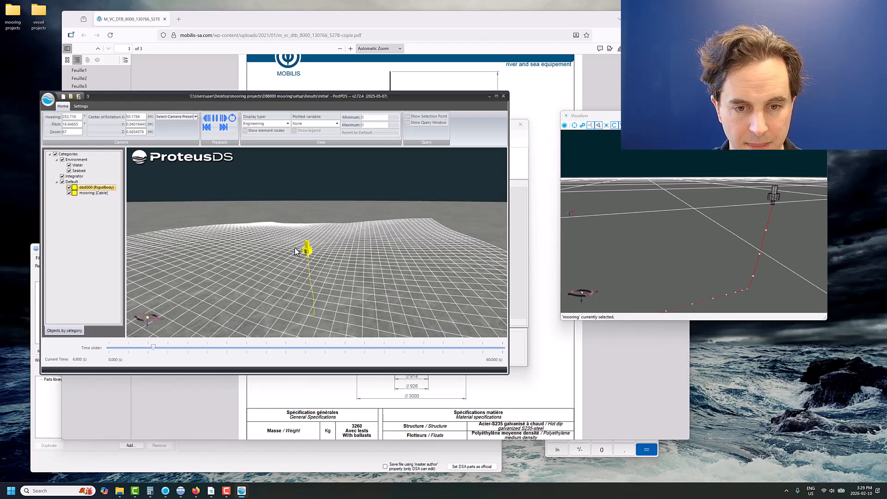
- Show the mooring's element nodes, and set the plotted variable to Tension
left_click(270, 132)
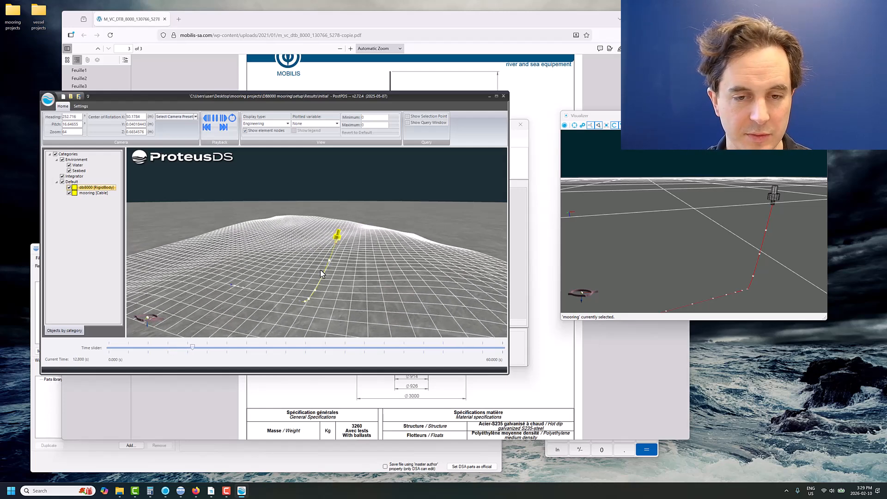
left_click(314, 125)
left_click(315, 141)
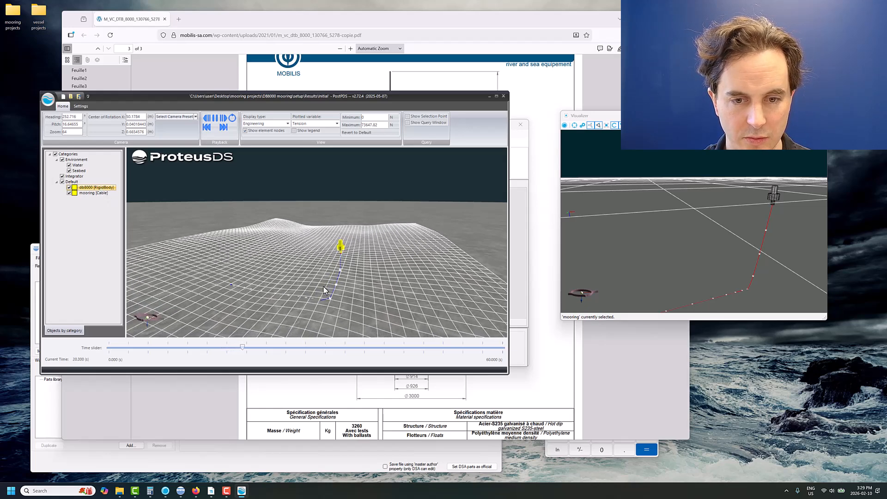
- Plot tension versus time for element 1 of the mooring cable
right_click(92, 194)
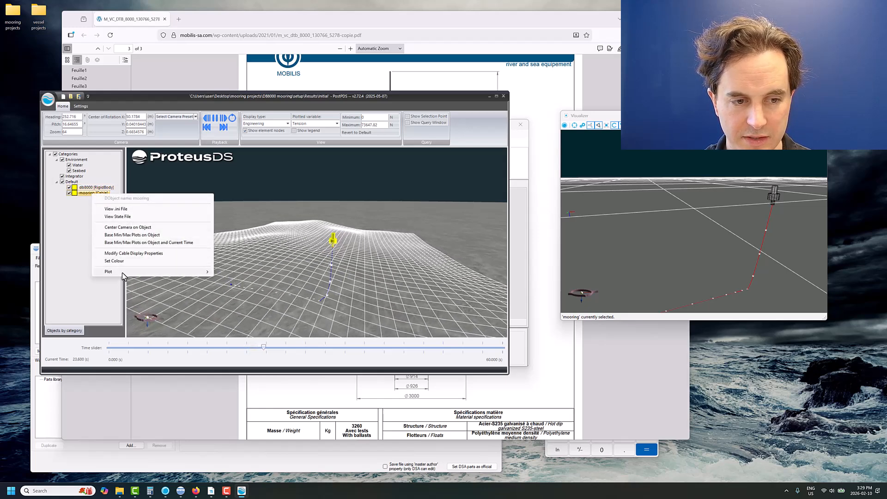
mouse_move(182, 271)
mouse_move(236, 271)
left_click(284, 273)
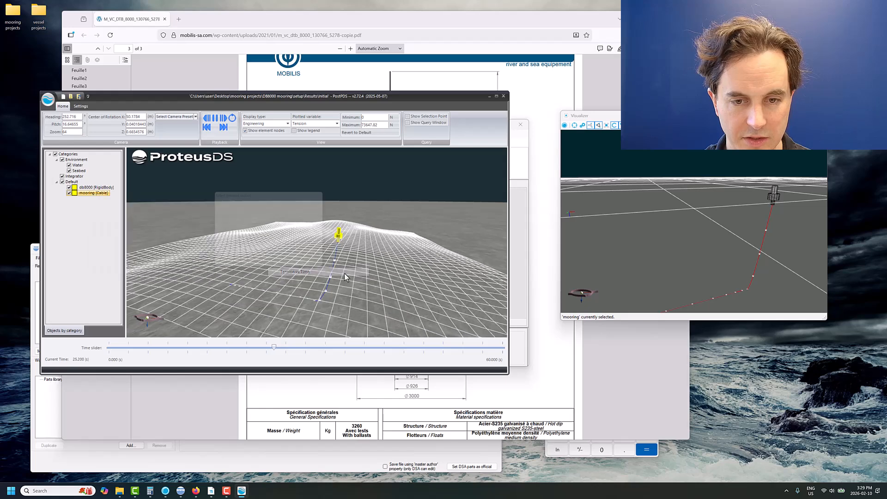
left_click(286, 225)
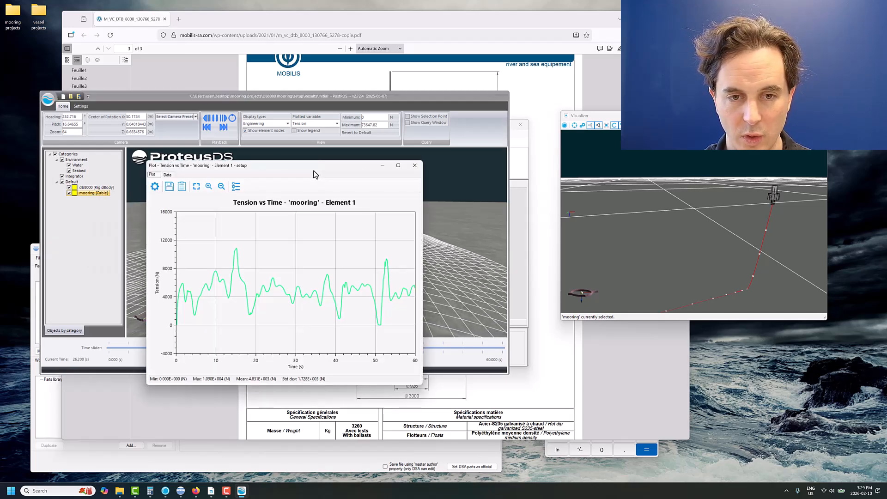
- Place the tension plot beside the playback, watch the buoy's motion in the waves up close, and close the results viewer
left_click_drag(313, 170, 679, 196)
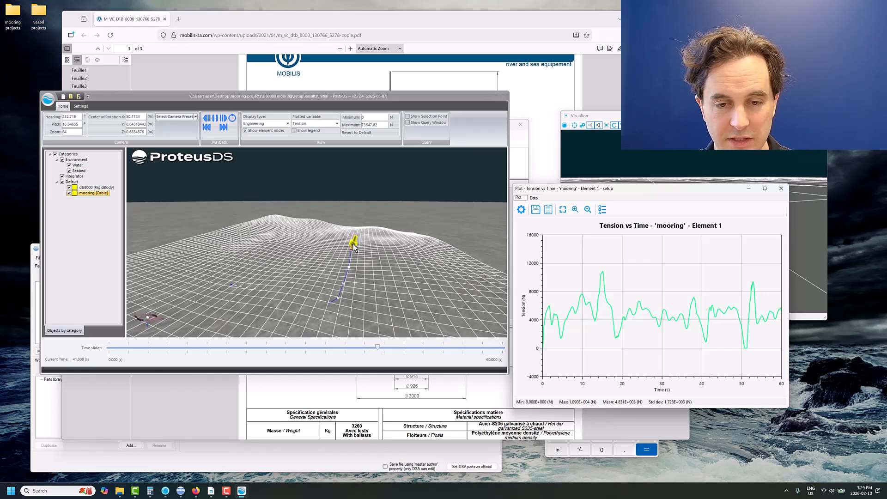
scroll(356, 252, "up", 3)
scroll(357, 252, "up", 3)
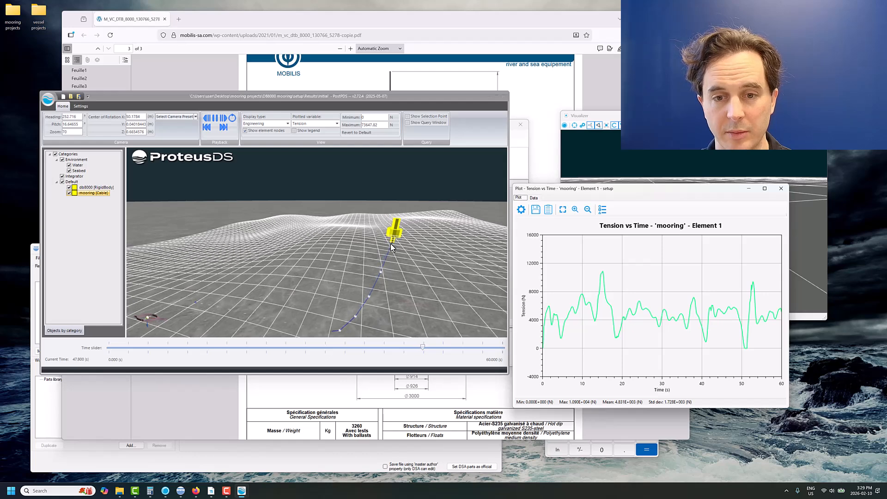
left_click(348, 230)
left_click(502, 96)
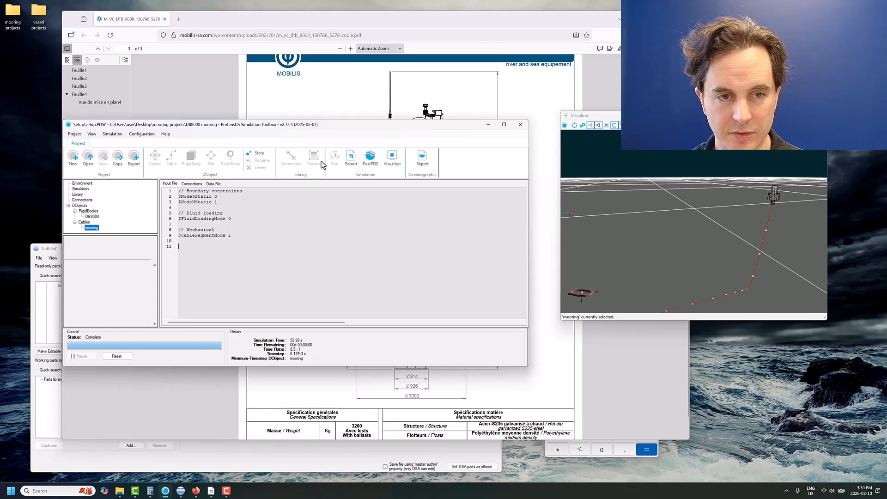
- Launch the ProteusDS Report Tool for the simulation and select the RigidBody Mooring report template
left_click(351, 162)
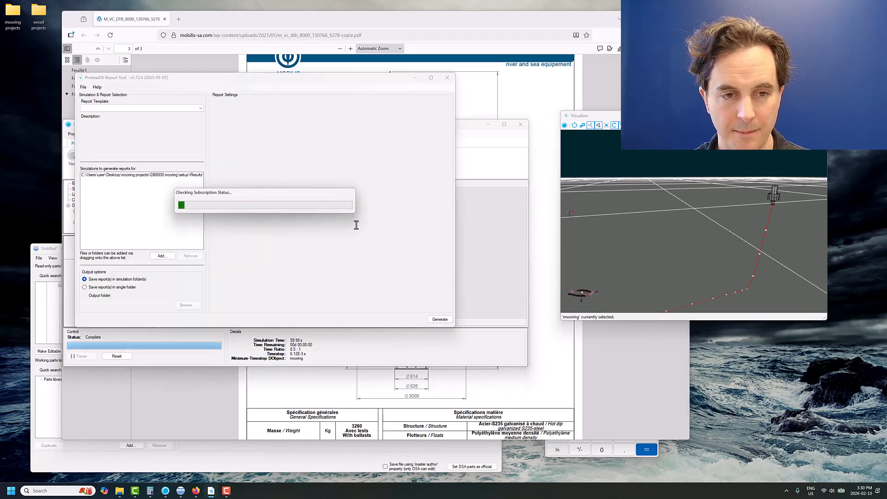
left_click(145, 110)
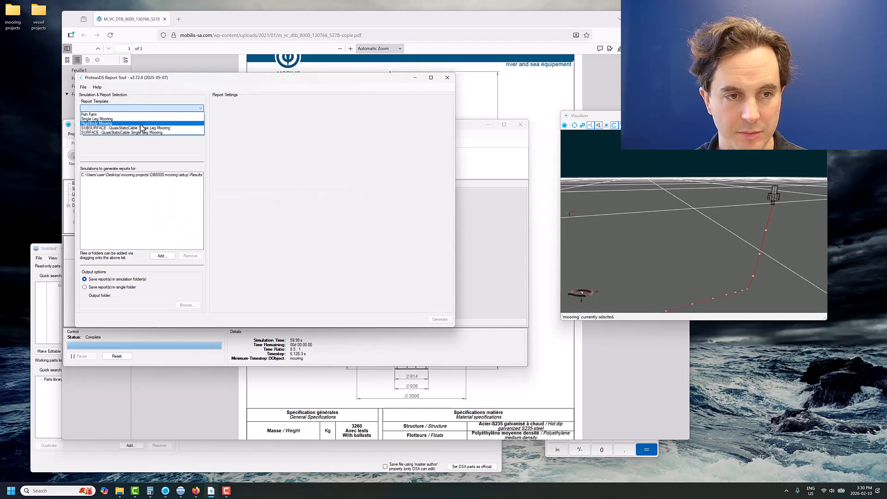
left_click(140, 123)
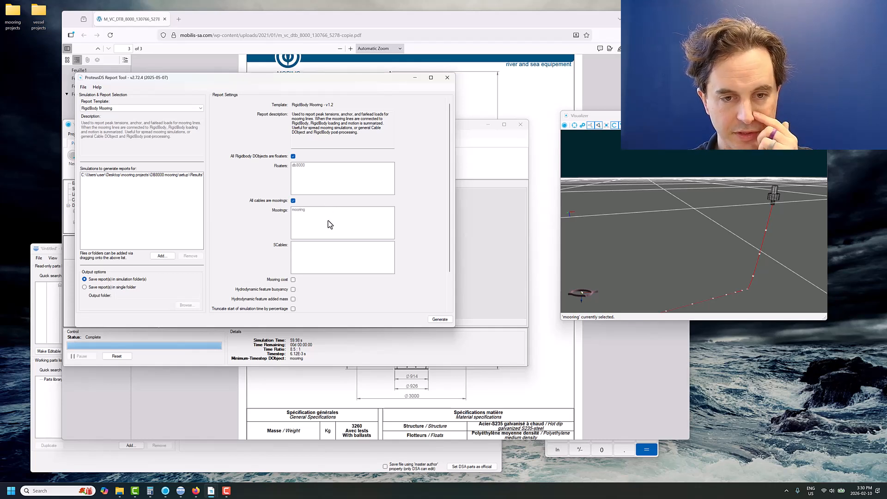
- Generate the report with a start time of 10 and forces reported in kN
scroll(330, 226, "down", 1)
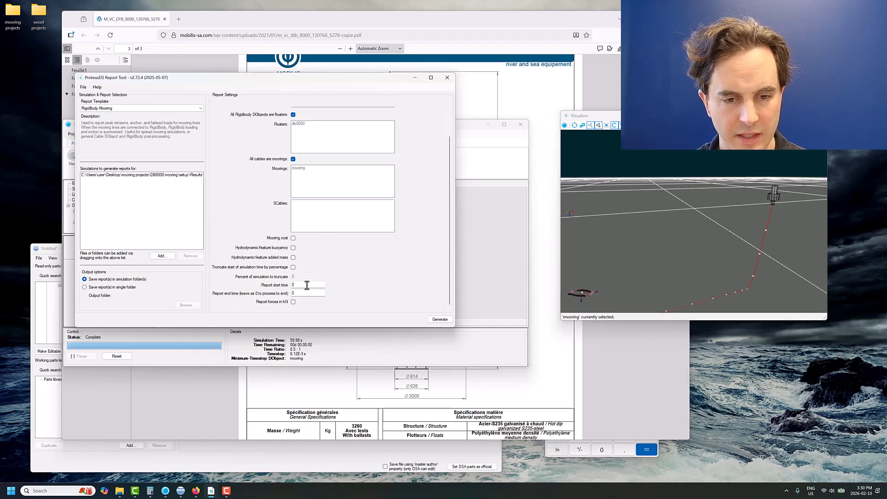
scroll(369, 99, "down", 1)
left_click_drag(303, 283, 277, 284)
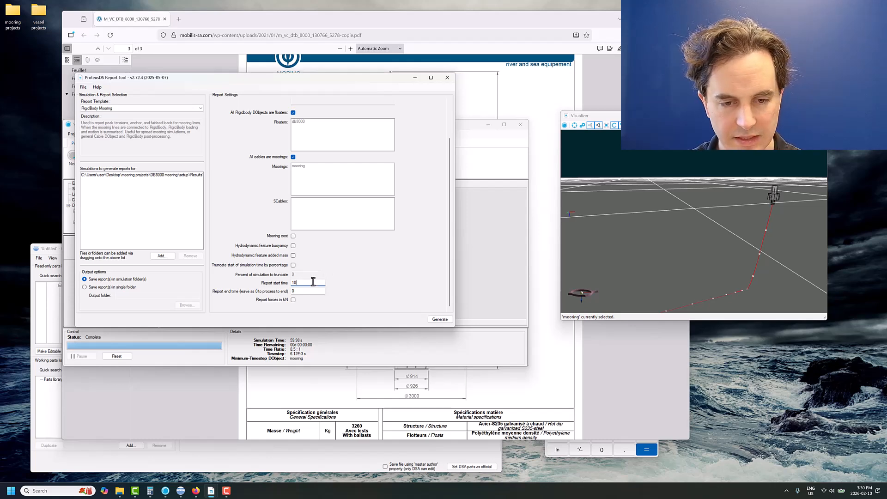
left_click(293, 300)
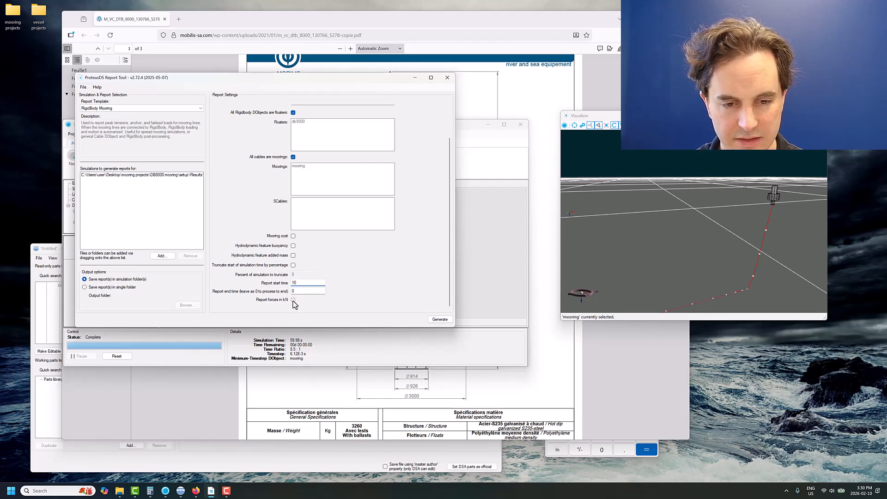
left_click(440, 319)
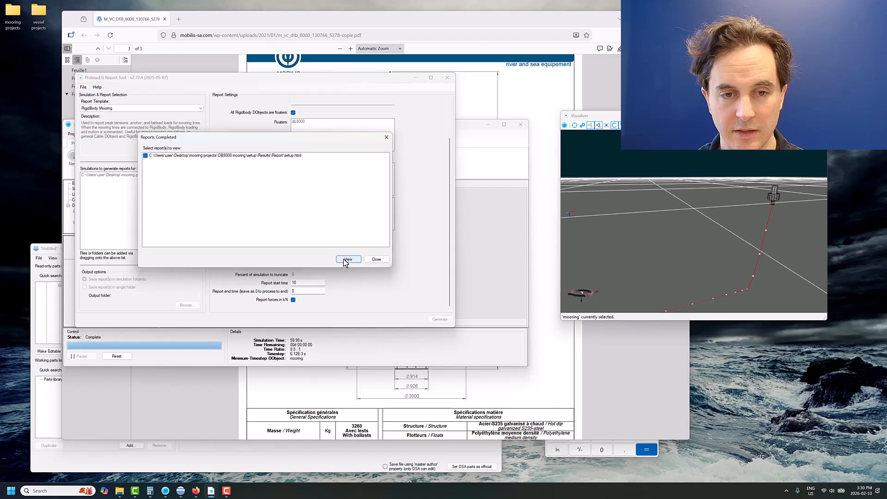
- View the generated setup.html report and examine the maximum element 1 tension, mooring reactions and floater motion tables
left_click(347, 259)
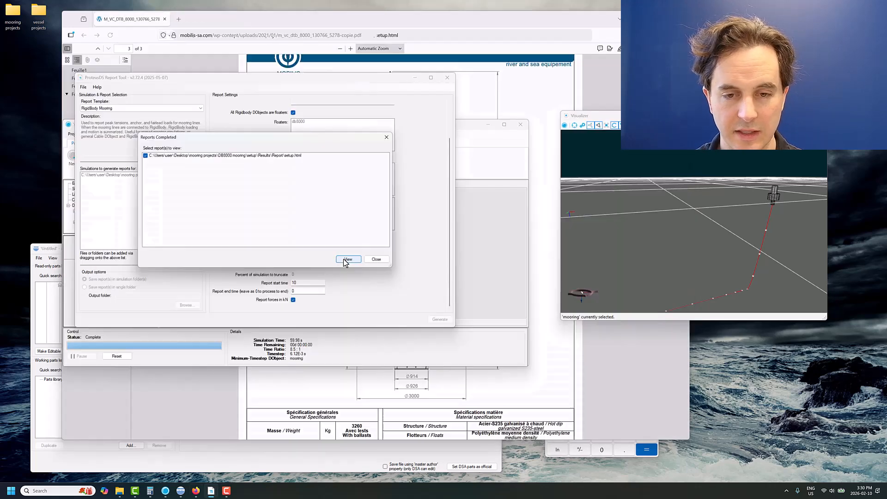
scroll(182, 270, "down", 5)
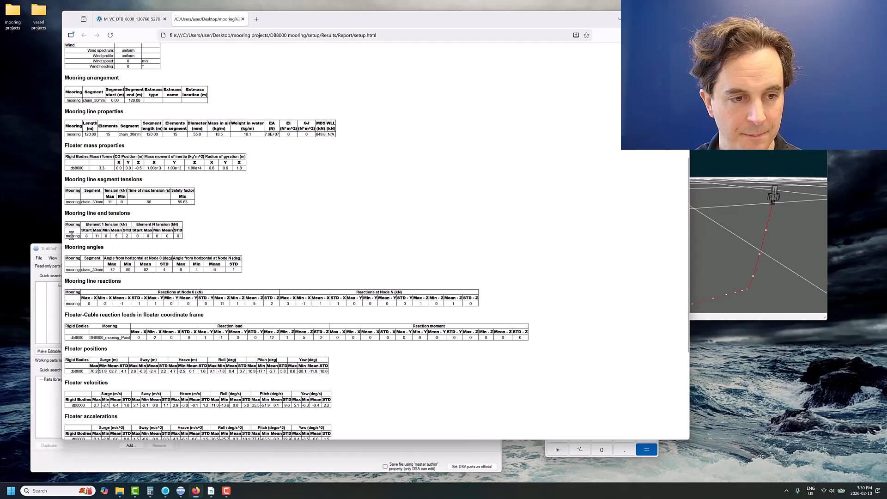
double_click(98, 235)
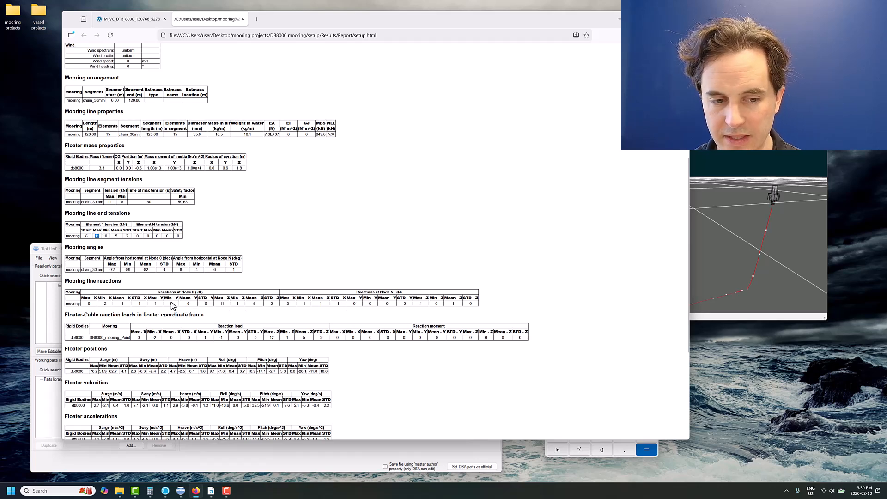
scroll(171, 301, "down", 3)
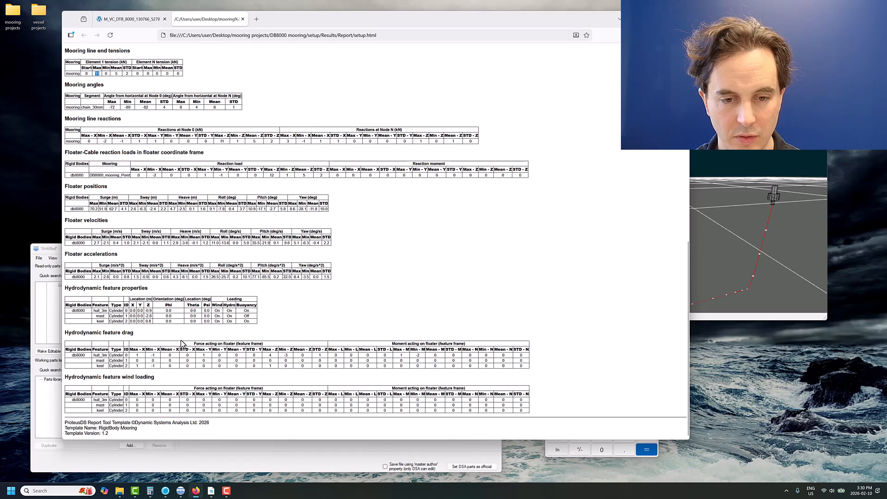